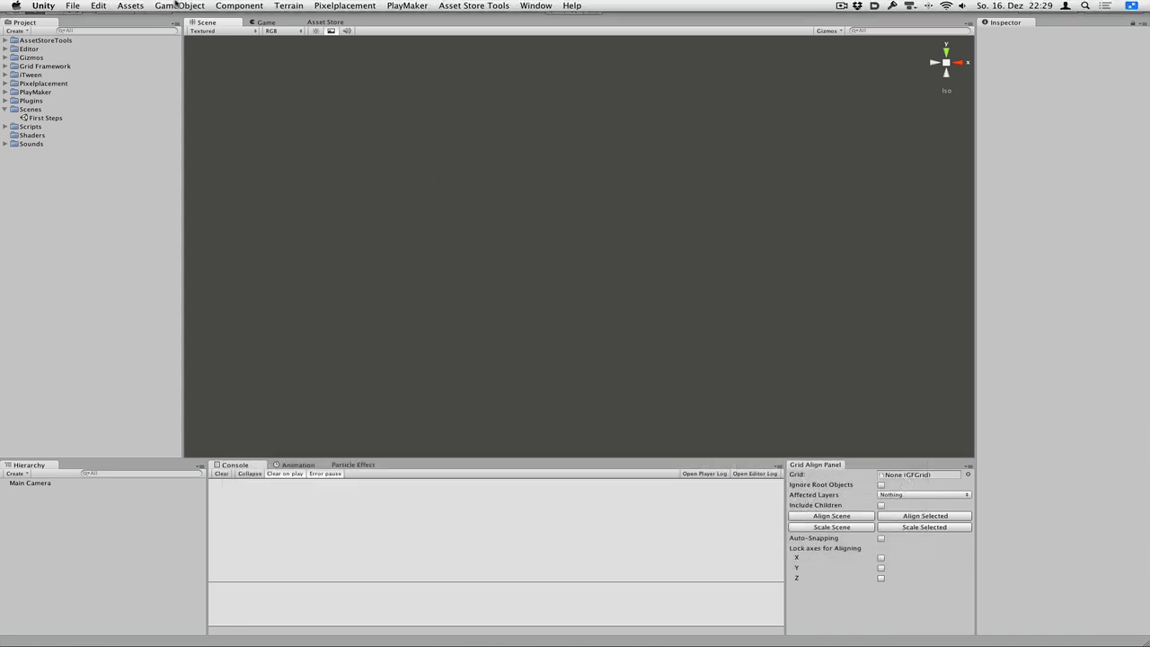
Create a 5×5 Hexagonal Grid from the GameObject > Create Grid menu.
left_click(178, 5)
mouse_move(188, 40)
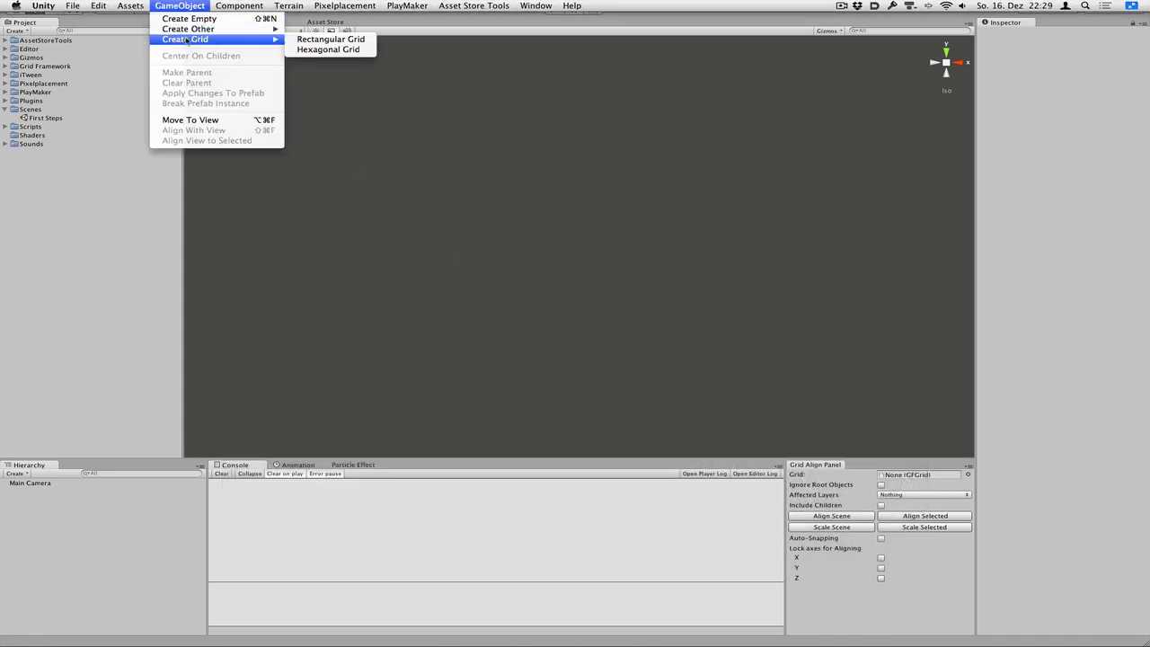
left_click(321, 49)
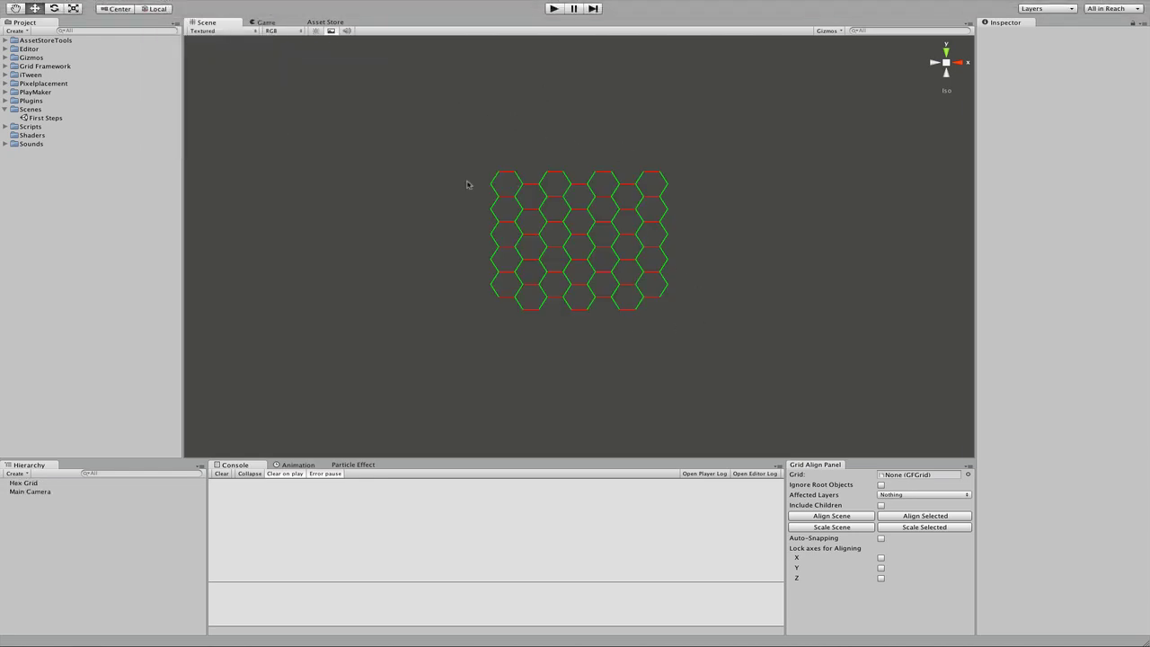
left_click_drag(499, 159, 698, 278)
left_click(595, 259)
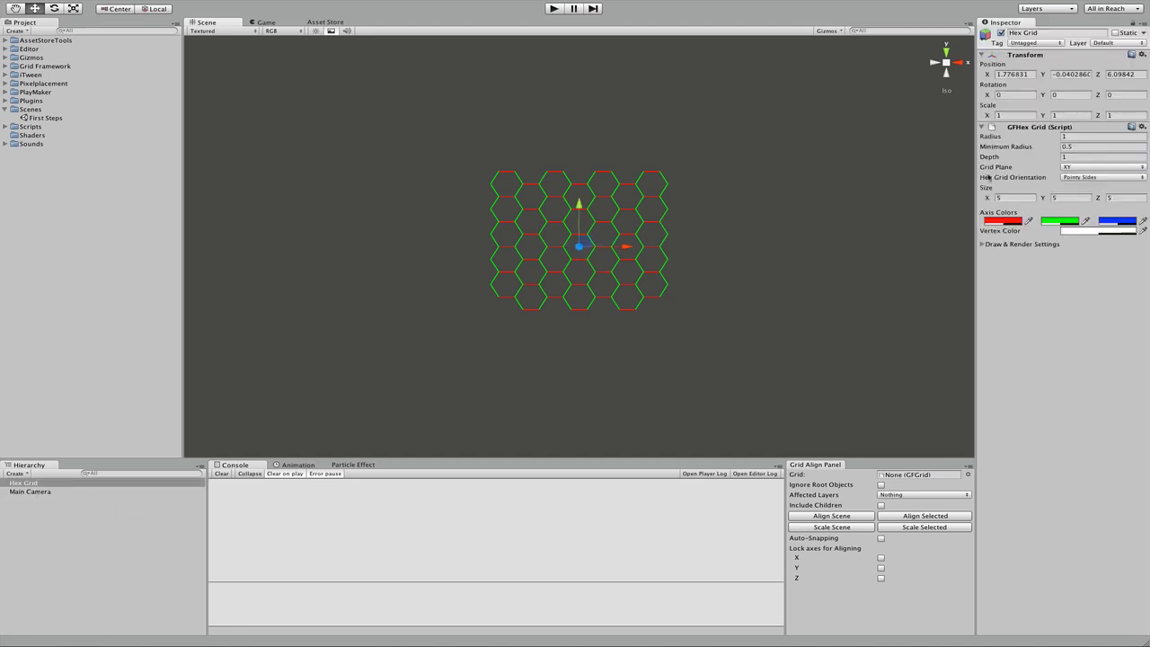
left_click(551, 9)
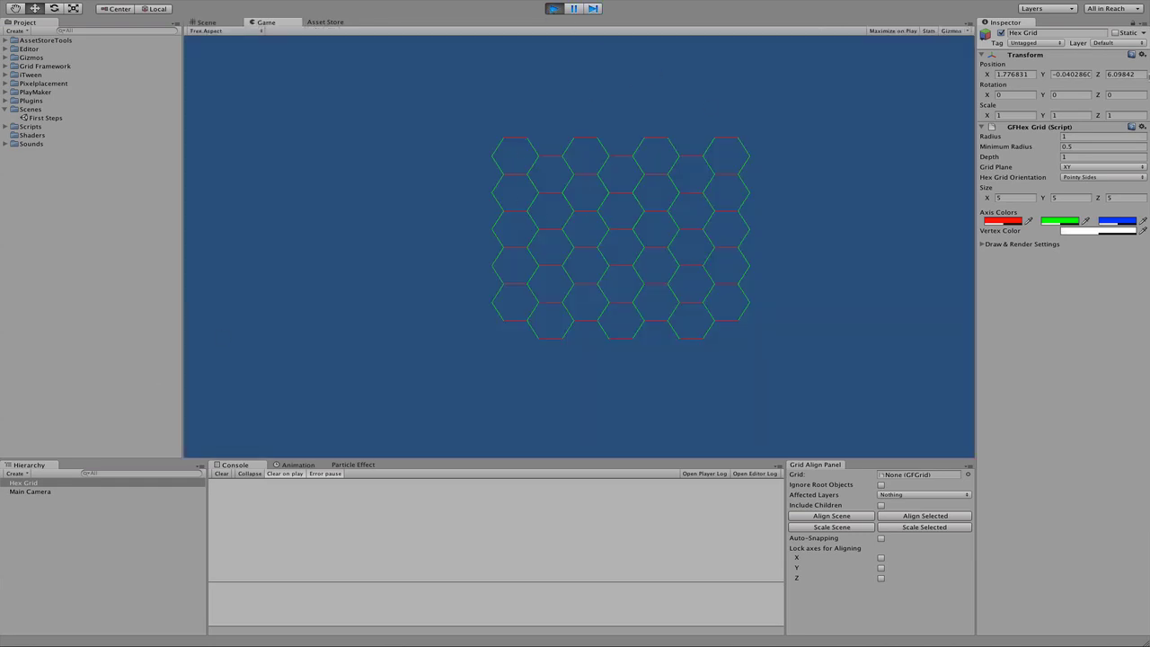
left_click_drag(1048, 74, 1020, 249)
mouse_move(1047, 95)
left_mouse_down()
mouse_move(872, 129)
mouse_move(1055, 101)
mouse_move(880, 108)
left_mouse_up()
left_click_drag(987, 94, 383, 101)
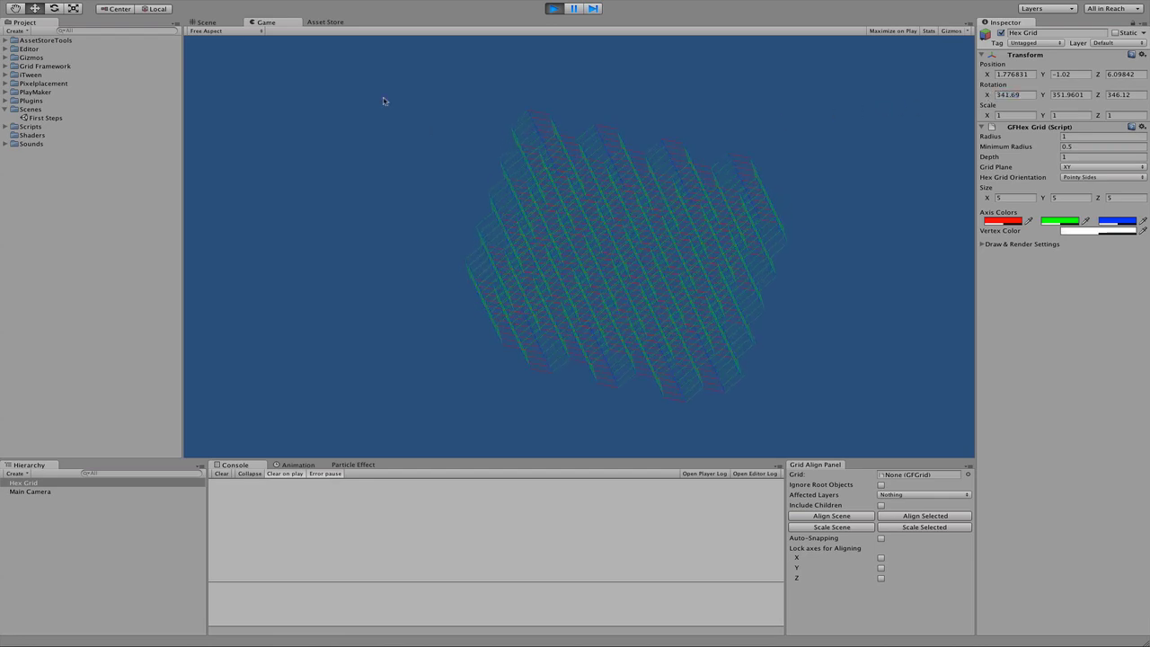
left_click(553, 8)
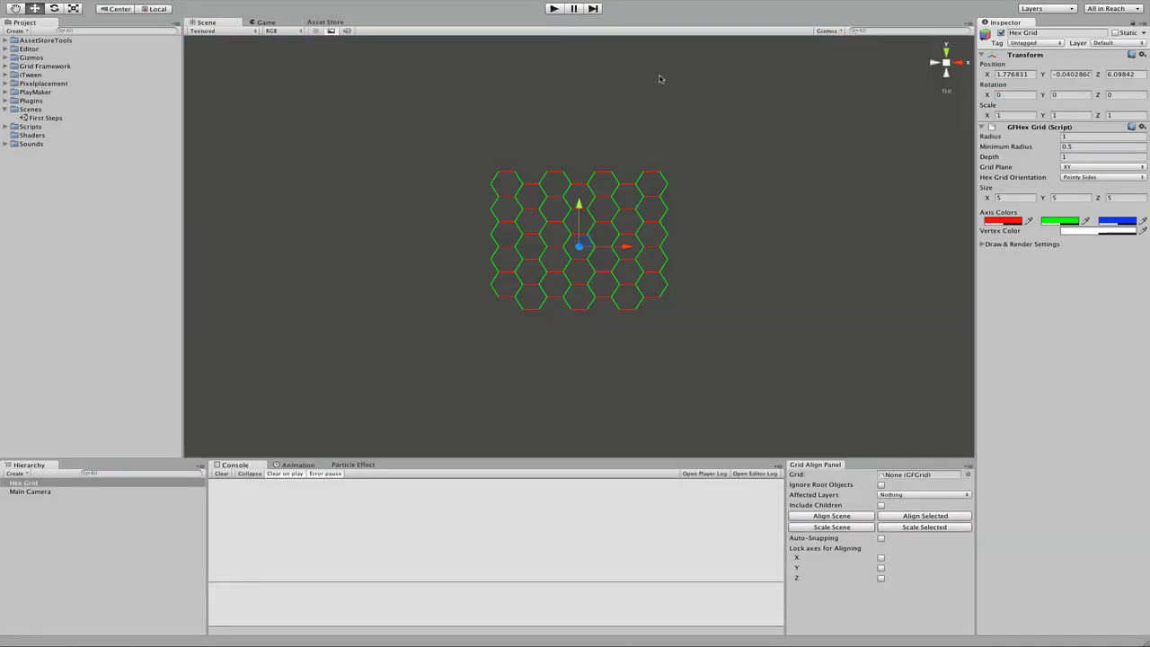
left_click_drag(776, 151, 687, 300, "alt")
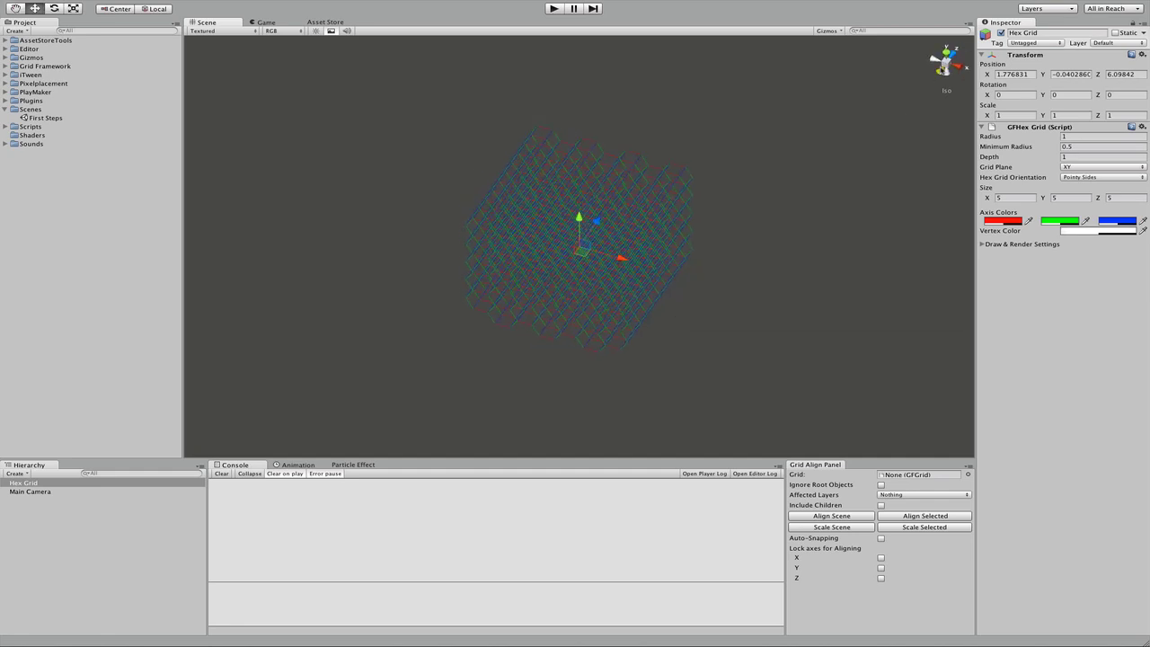
left_click(943, 71)
left_click(579, 245)
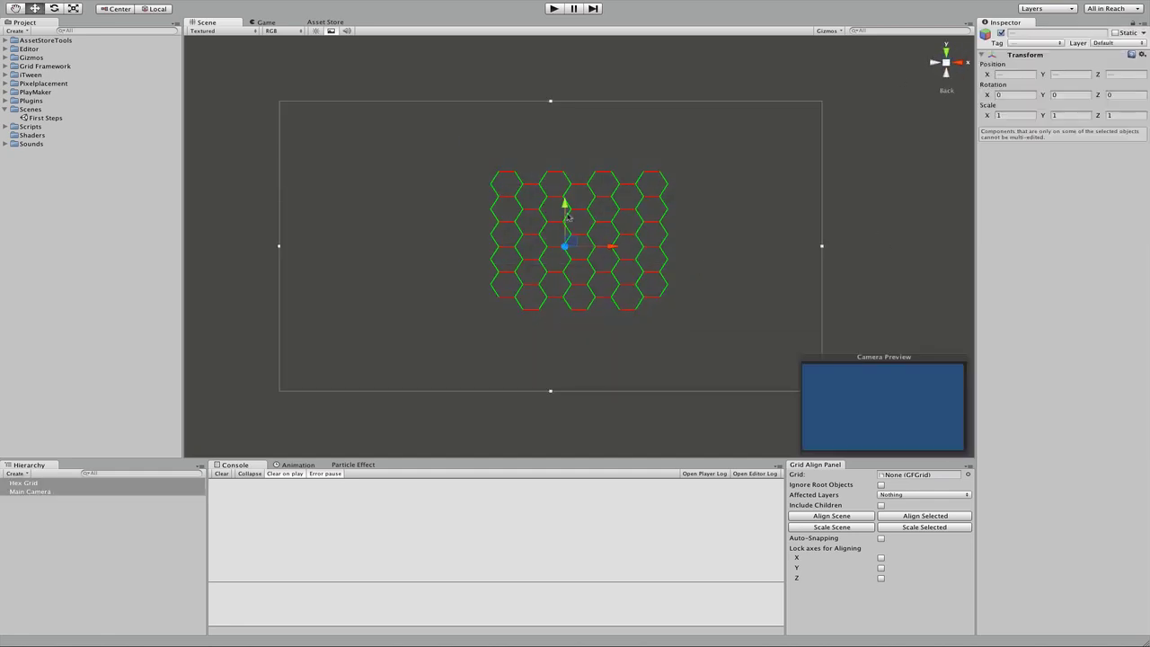
Reselect the hex grid and expand its Draw & Render Settings.
left_click(501, 208)
scroll(501, 208, "up", 3)
left_click_drag(519, 223, 604, 222)
left_click_drag(546, 194, 653, 289)
left_click(984, 244)
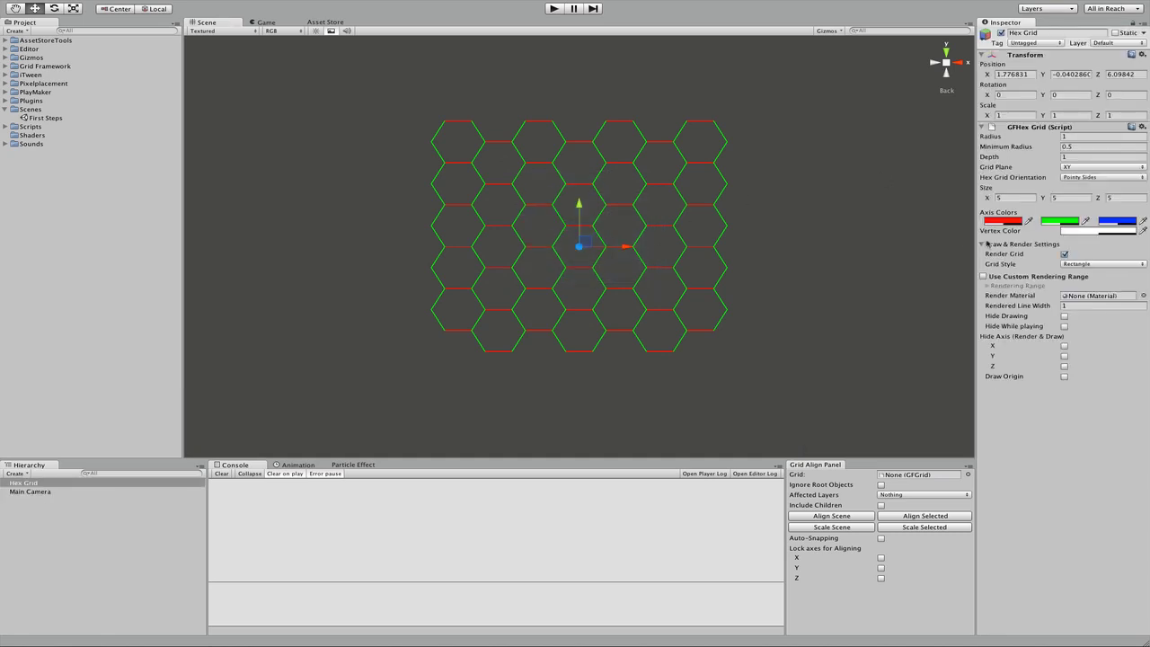
Set the hex Radius to 0.56 and Depth to 1.89, orbiting to check the layers.
mouse_move(994, 138)
left_mouse_down()
mouse_move(970, 138)
mouse_move(1010, 139)
left_mouse_up()
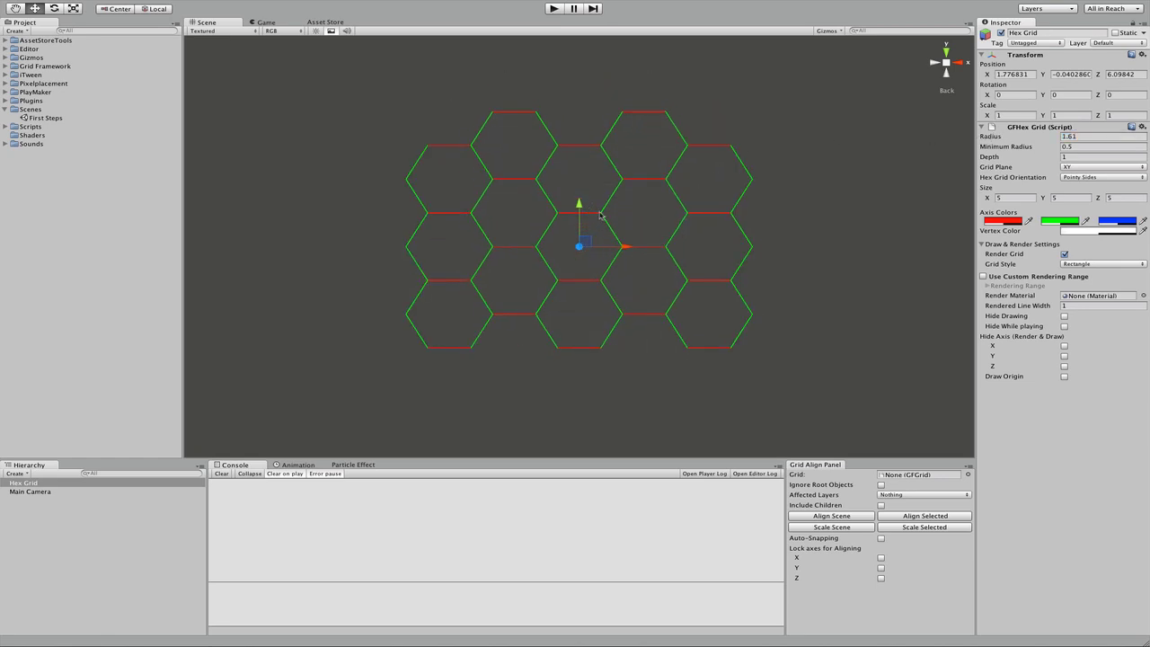
left_click(993, 157)
left_click_drag(990, 144, 952, 143)
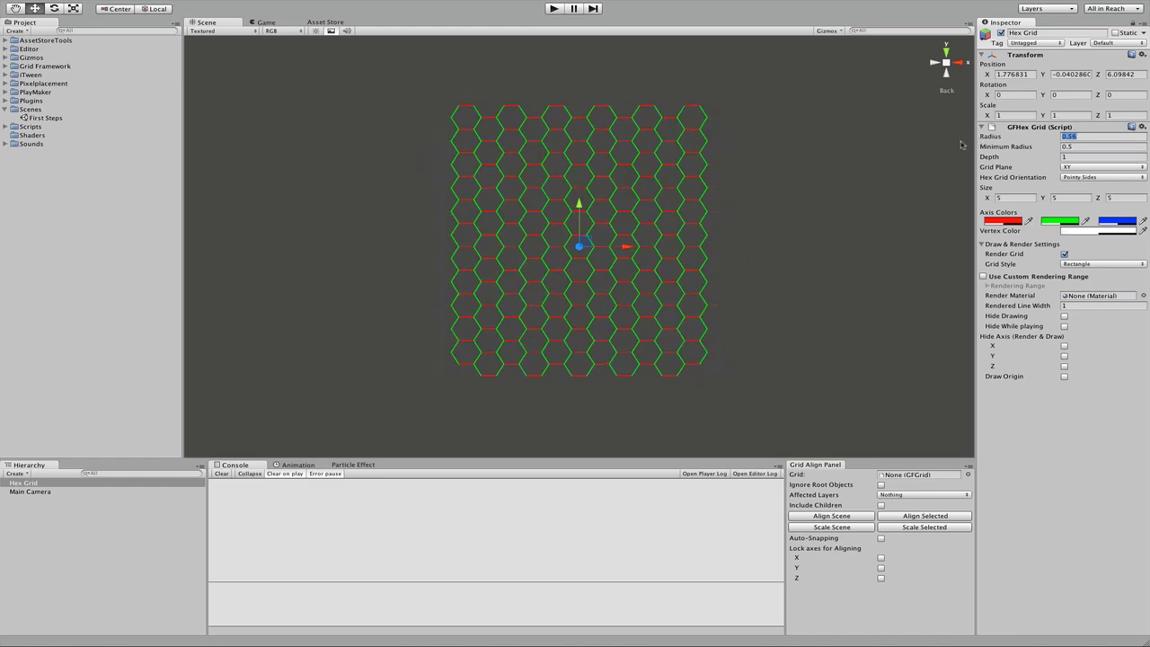
mouse_move(755, 224)
left_mouse_down("alt")
mouse_move(789, 207)
mouse_move(771, 212)
left_mouse_up("alt")
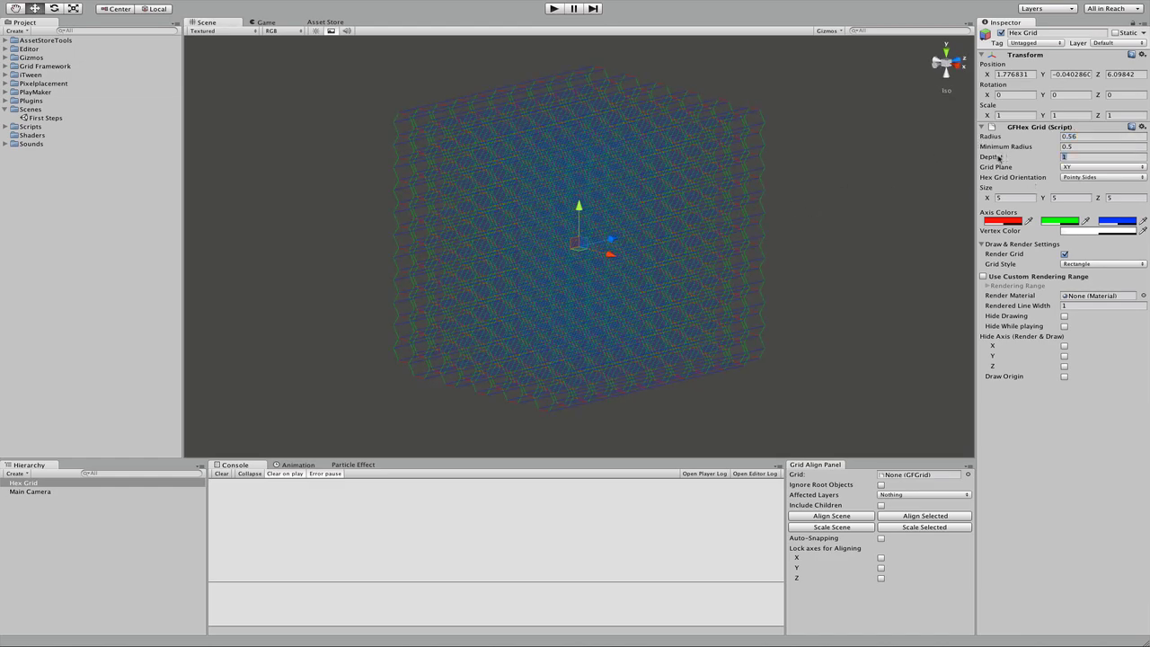
left_click_drag(1004, 158, 1013, 159)
left_click_drag(808, 211, 693, 236, "alt")
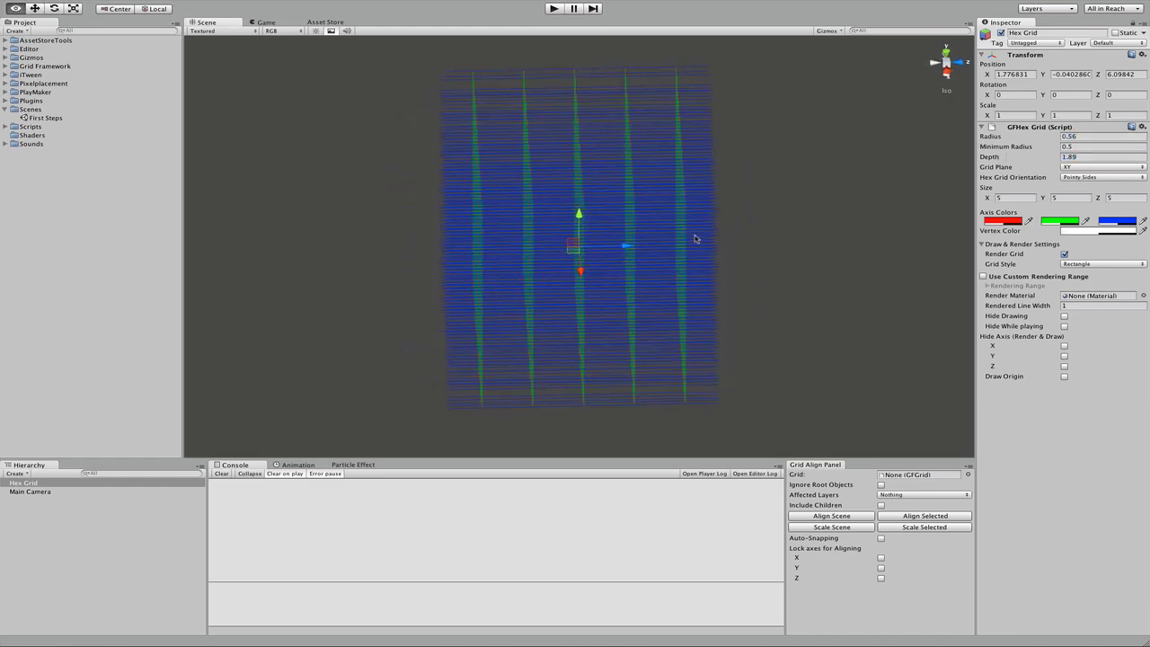
left_click_drag(790, 184, 609, 205, "alt")
left_click_drag(516, 218, 808, 157, "alt")
left_click(945, 56)
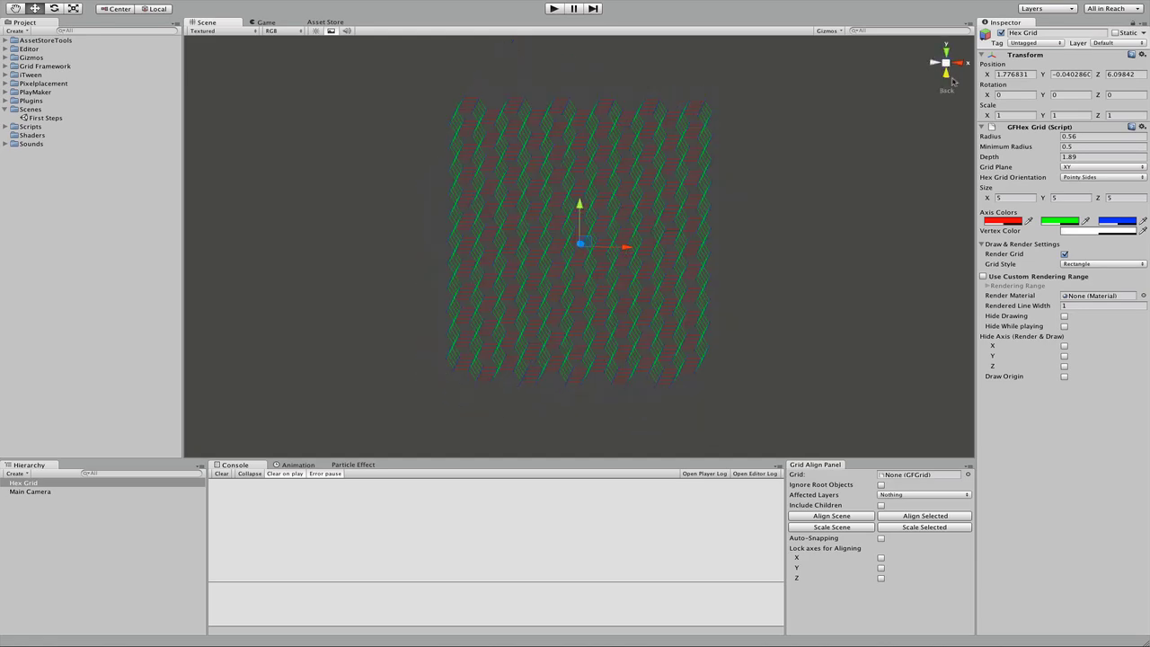
left_click(1085, 169)
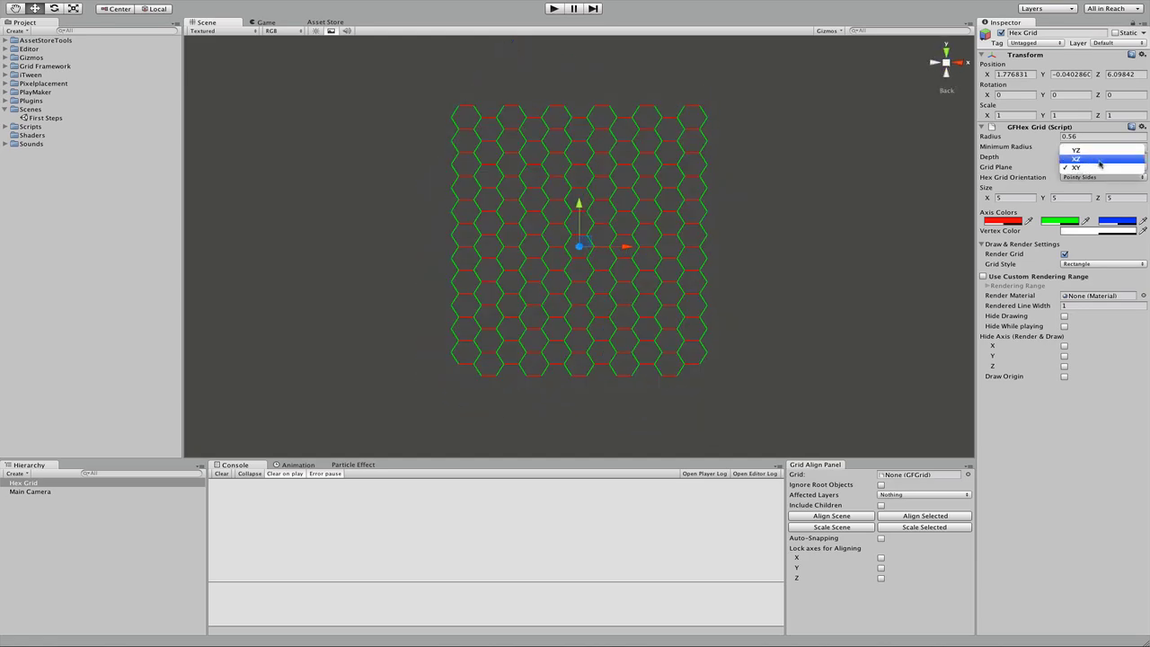
left_click(1093, 160)
left_click(958, 62)
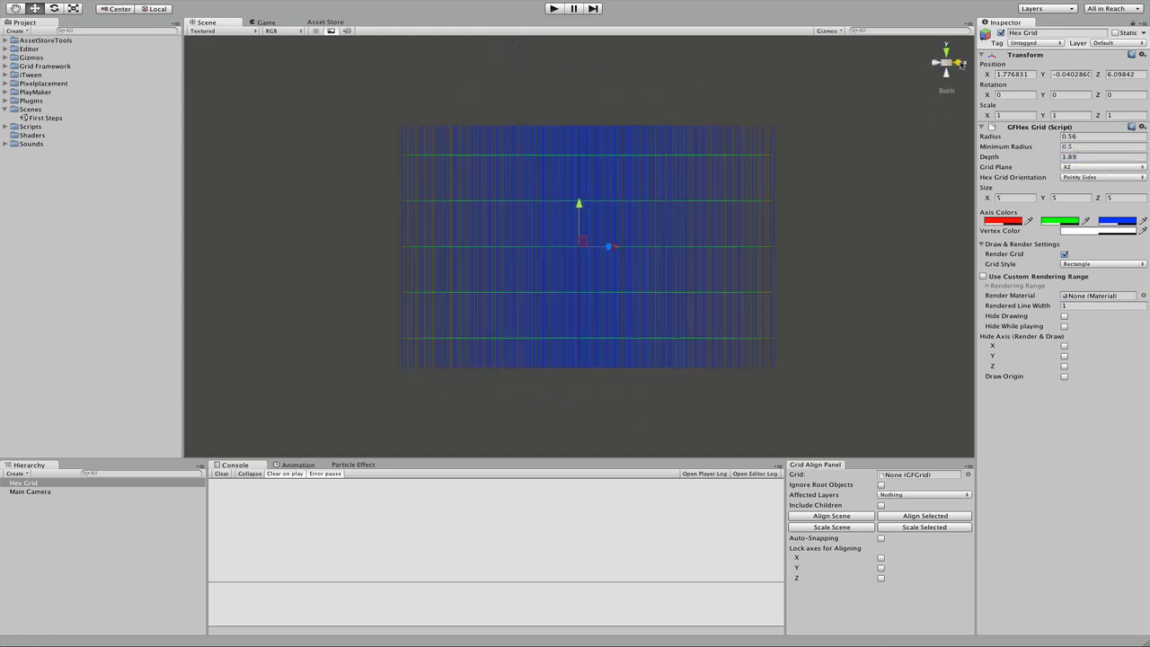
left_click(945, 52)
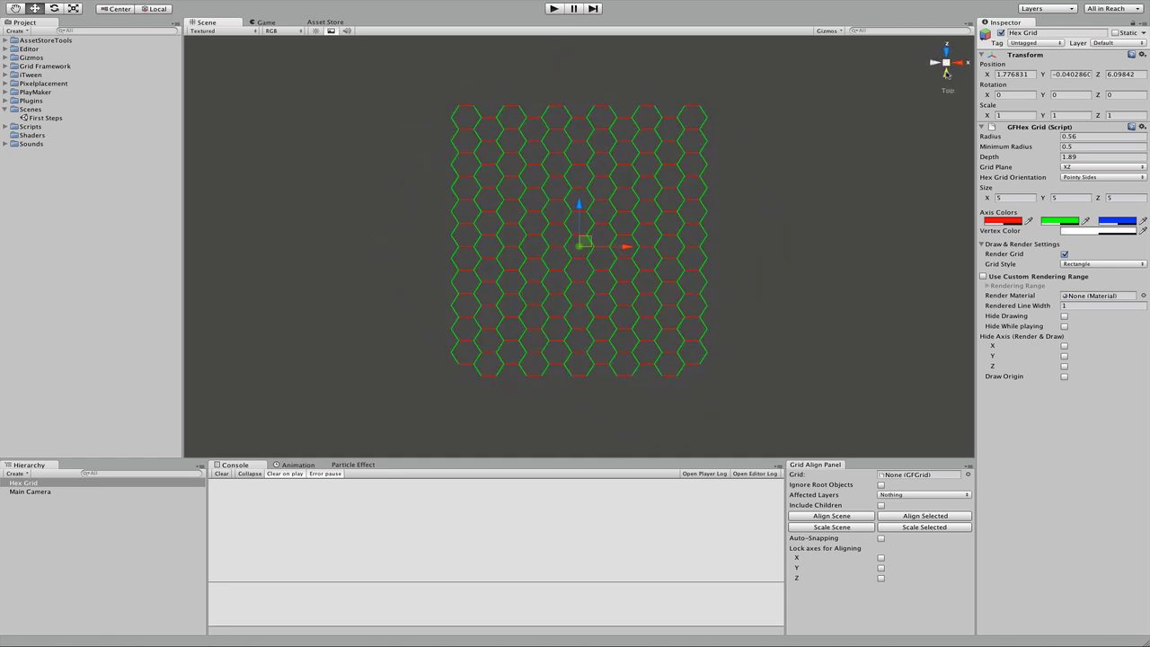
left_click(1091, 167)
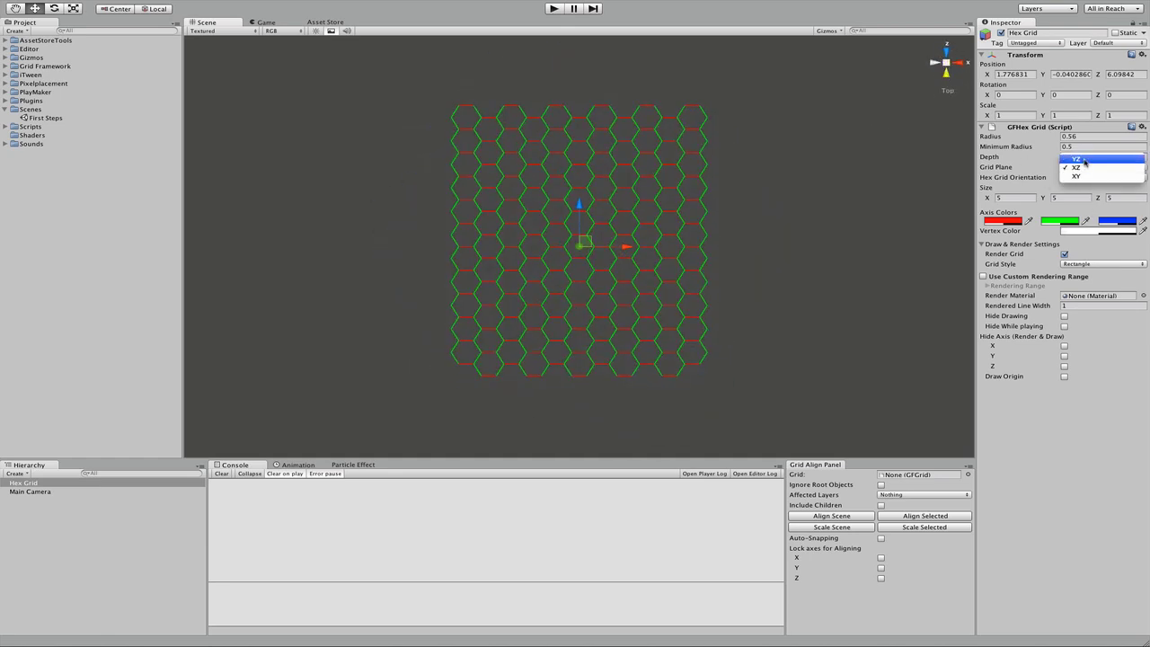
left_click(1091, 157)
left_click(957, 63)
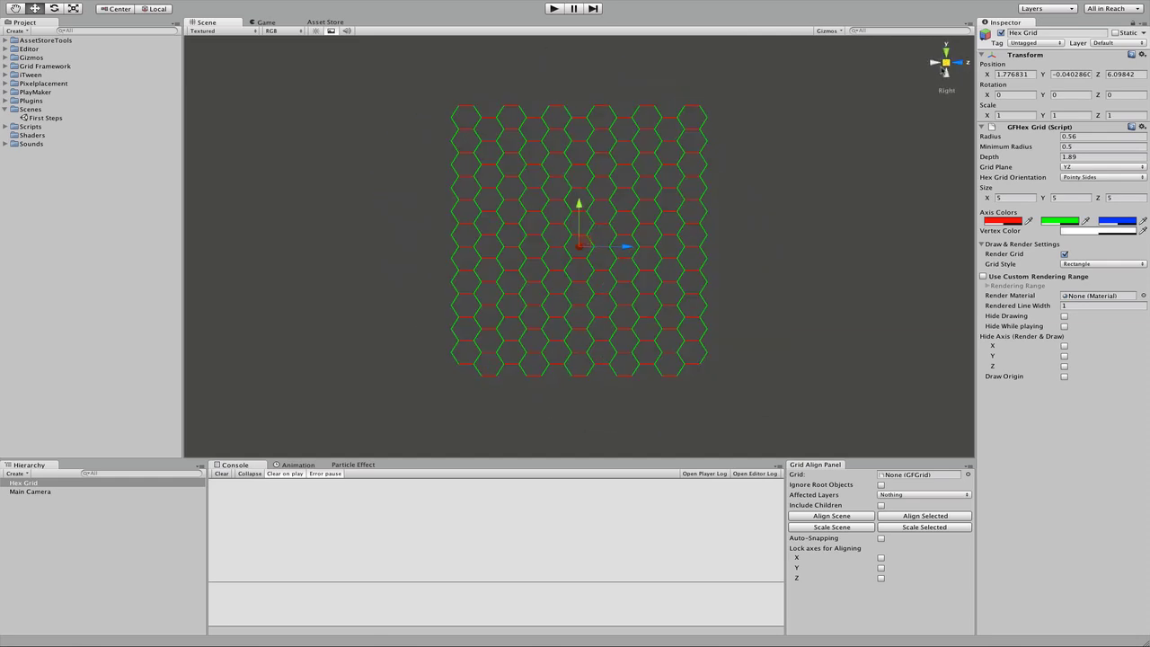
left_click(934, 64)
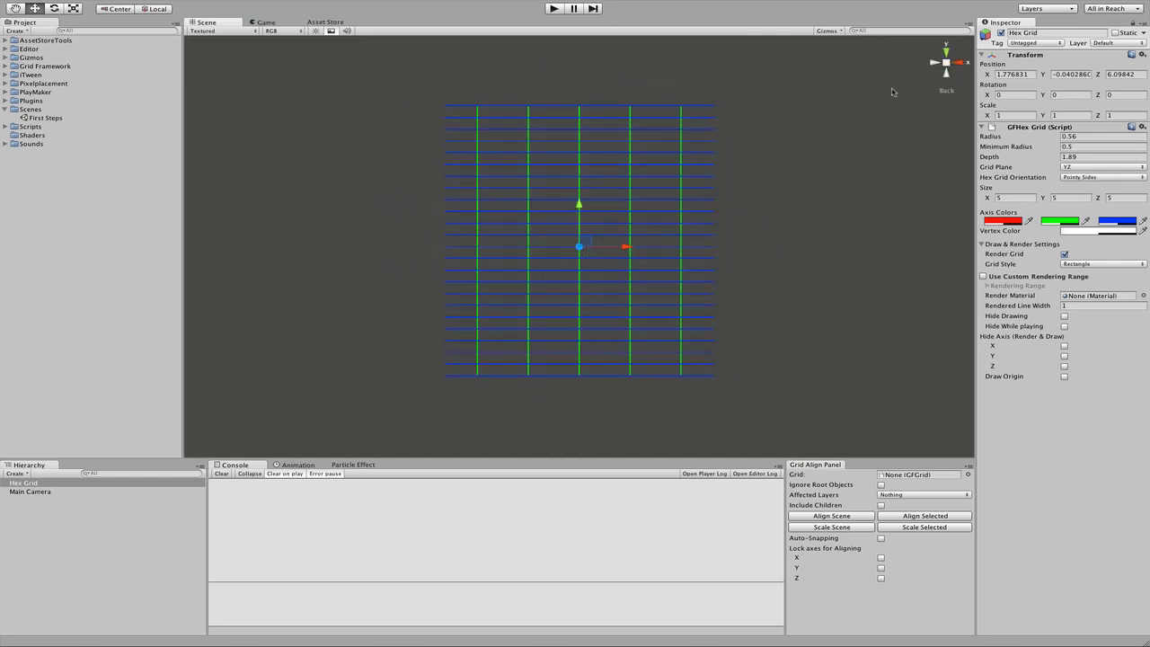
left_click(946, 51)
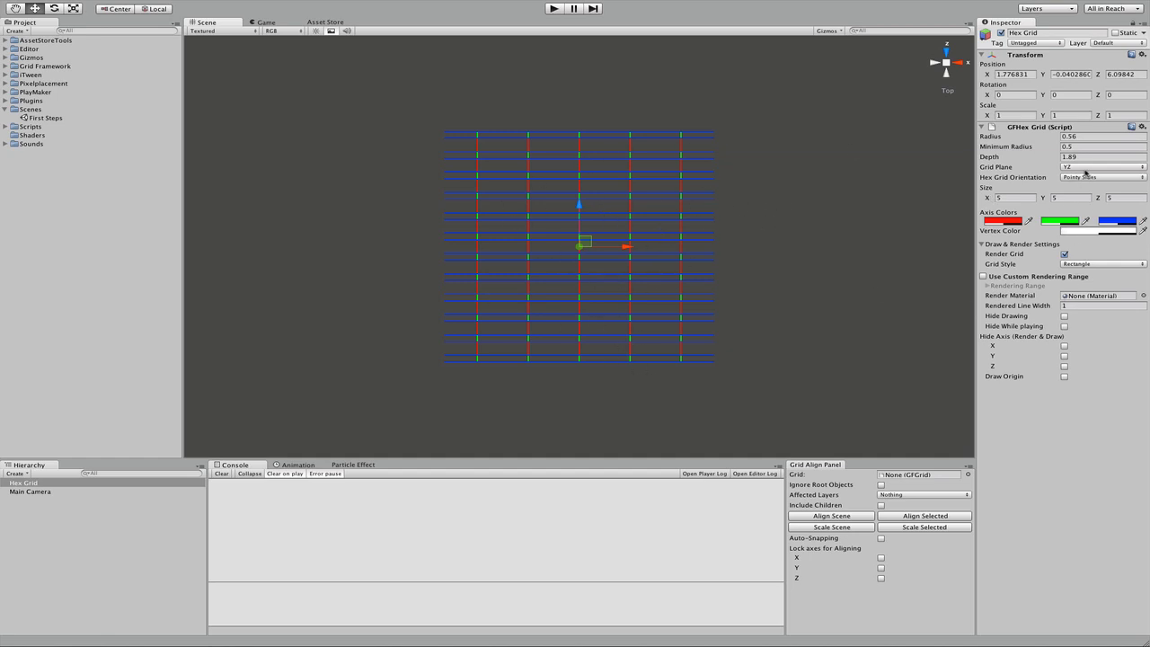
left_click(1085, 169)
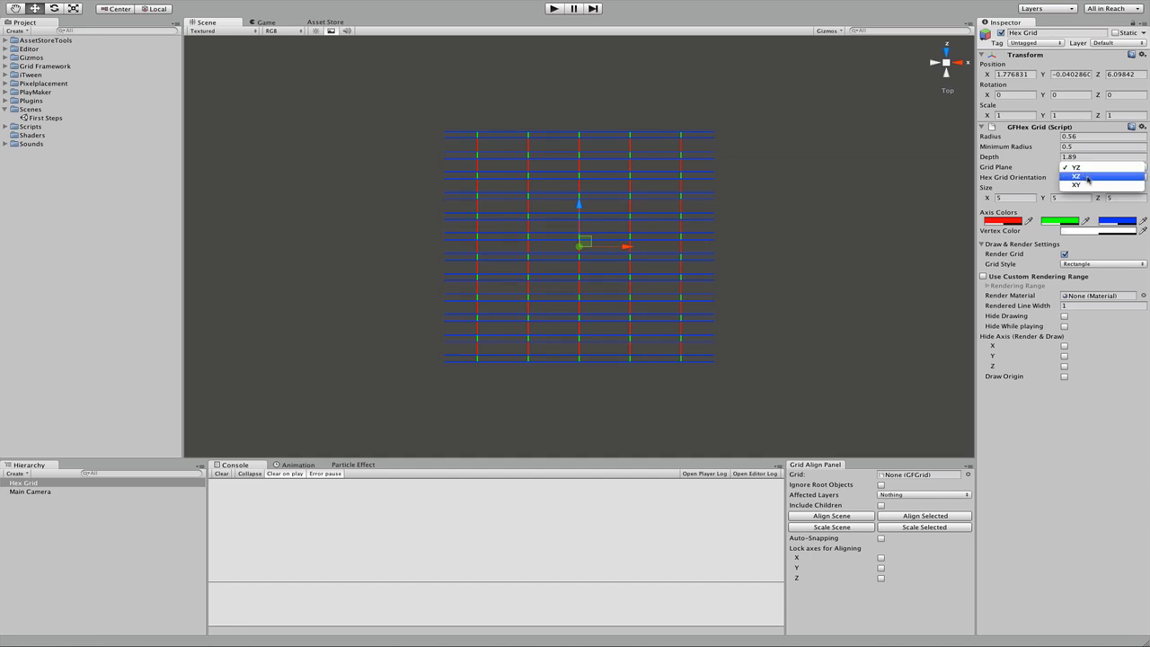
left_click(1074, 176)
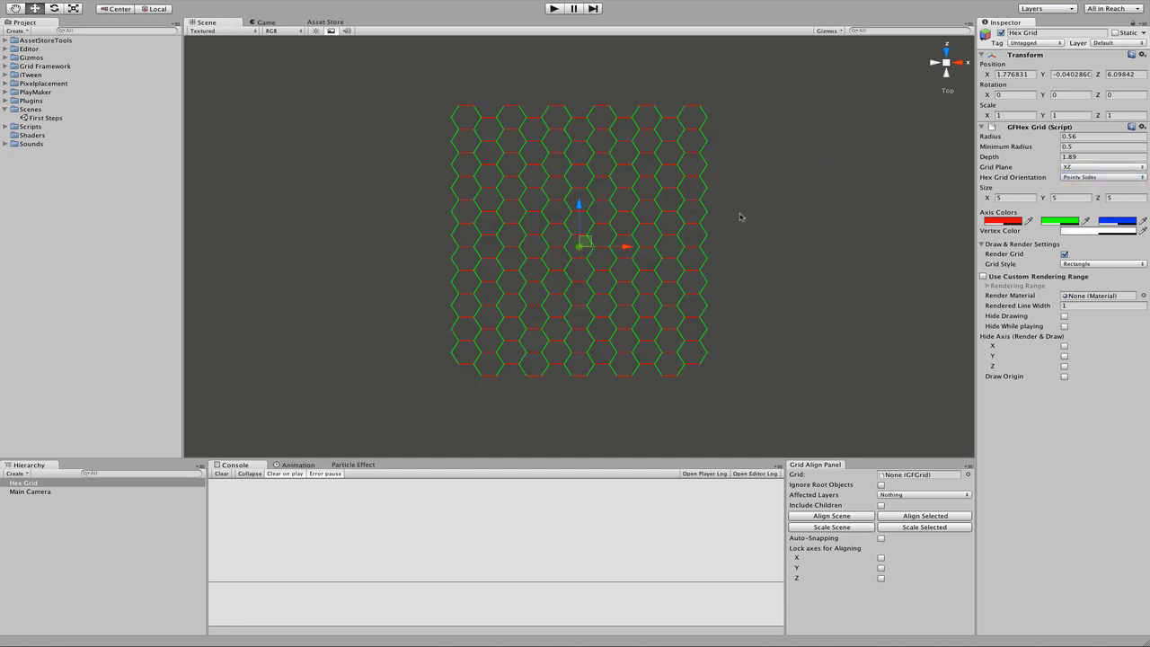
left_click_drag(740, 282, 683, 152, "alt")
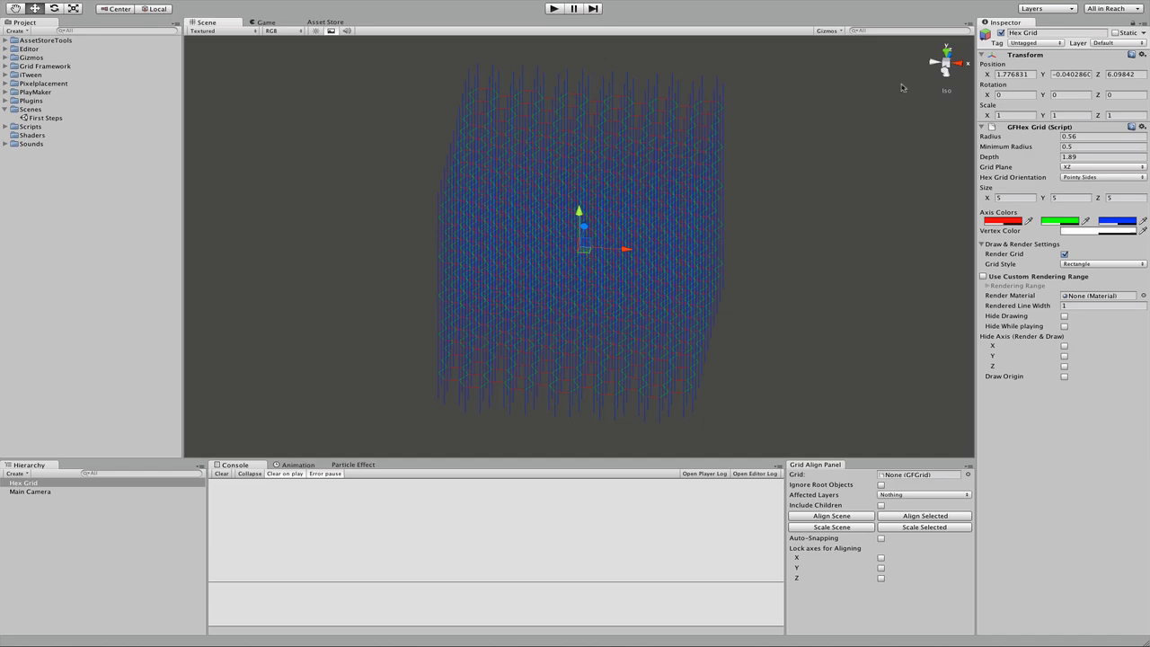
left_click(945, 76)
left_click(1087, 167)
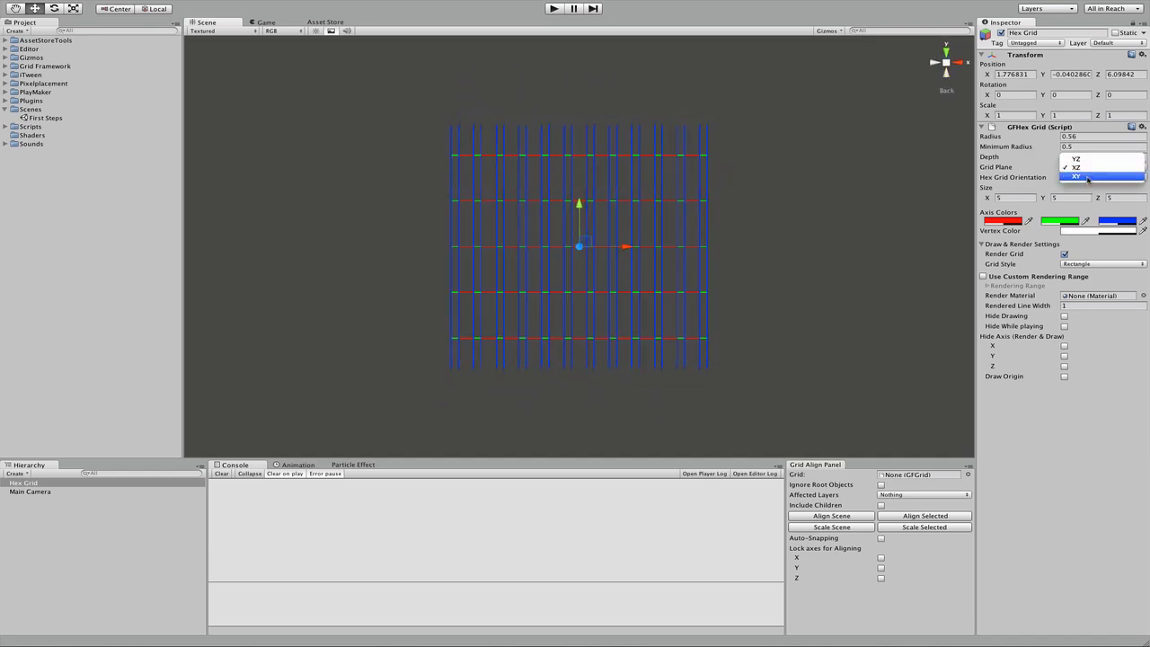
left_click(1089, 177)
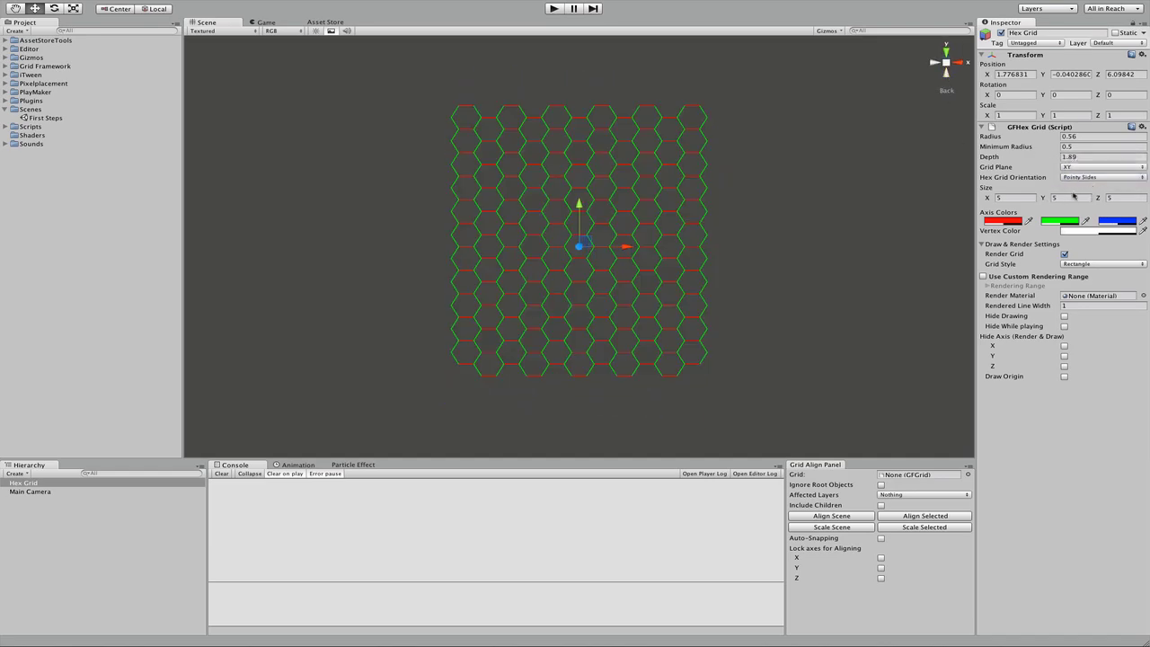
Set the hex grid Size to 6.59 × 4.21 × 0 and view it from the Back.
left_click_drag(992, 198, 1035, 199)
left_click_drag(951, 205, 790, 285, "alt")
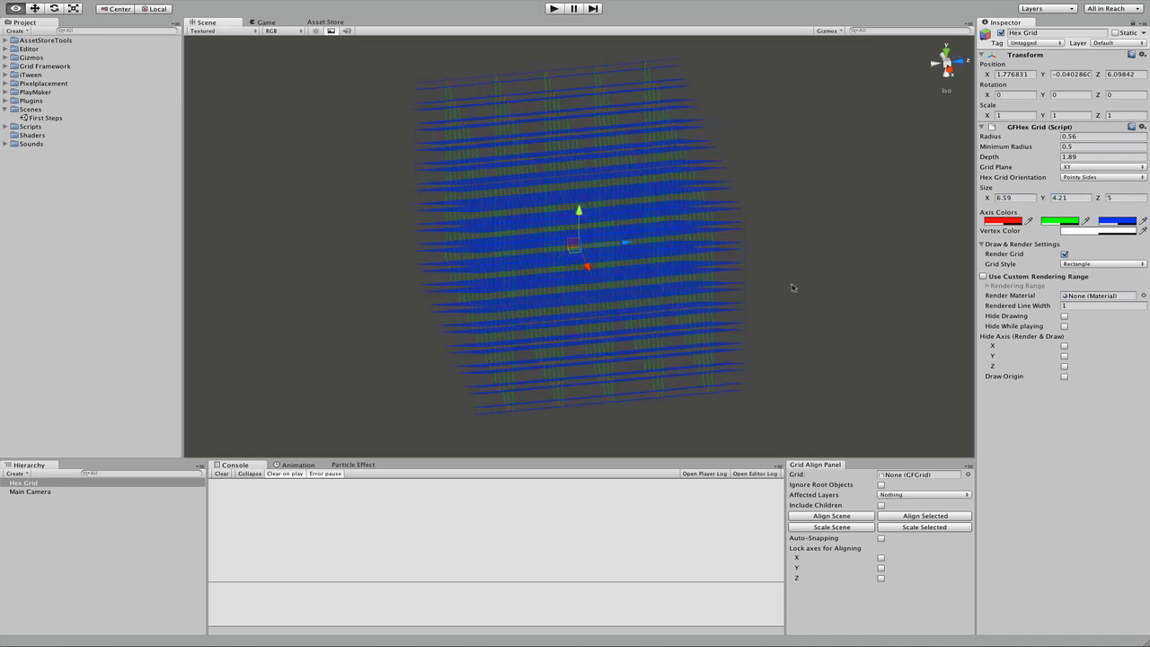
left_click_drag(1102, 199, 916, 203)
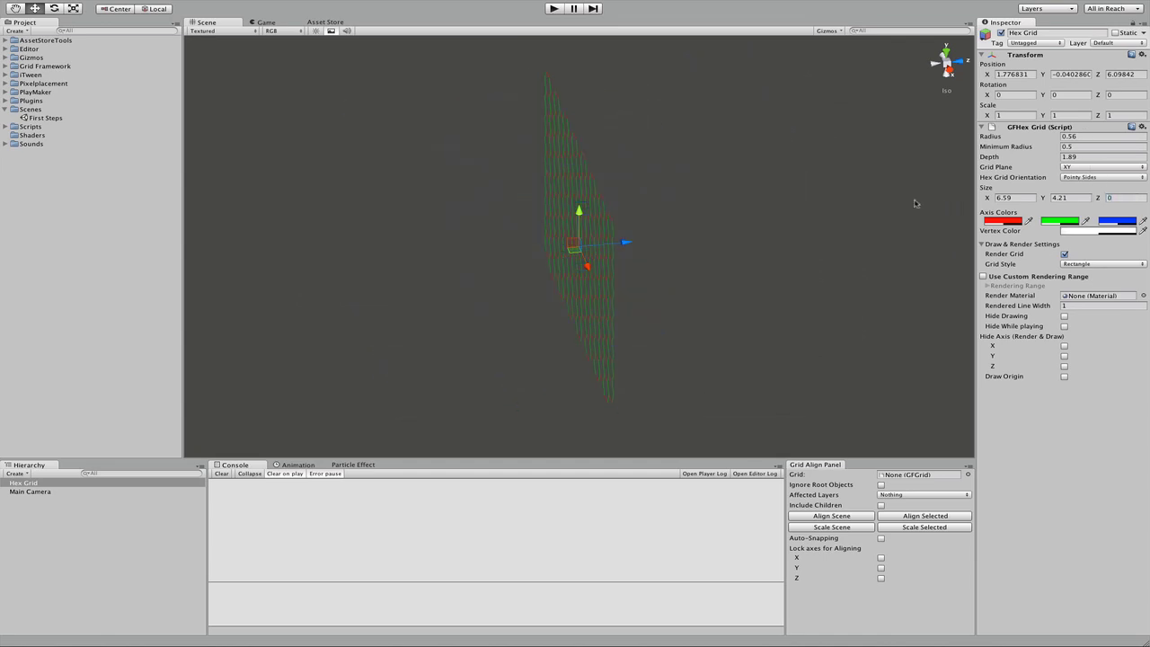
left_click_drag(744, 301, 793, 329, "alt")
left_click(930, 71)
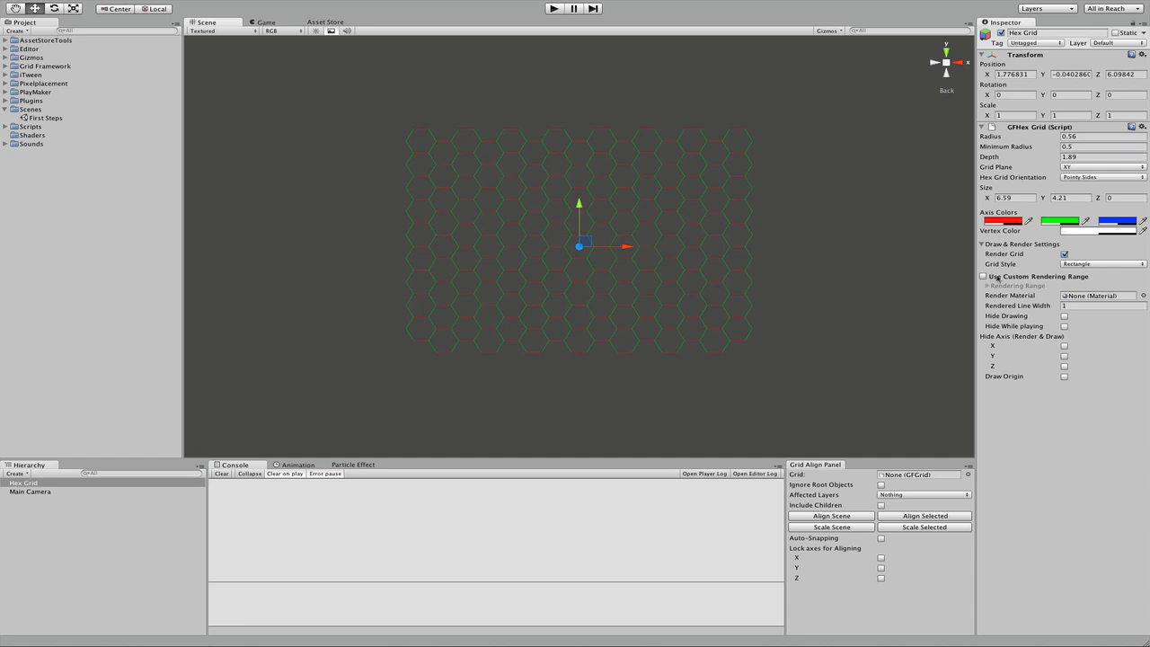
left_click(1078, 265)
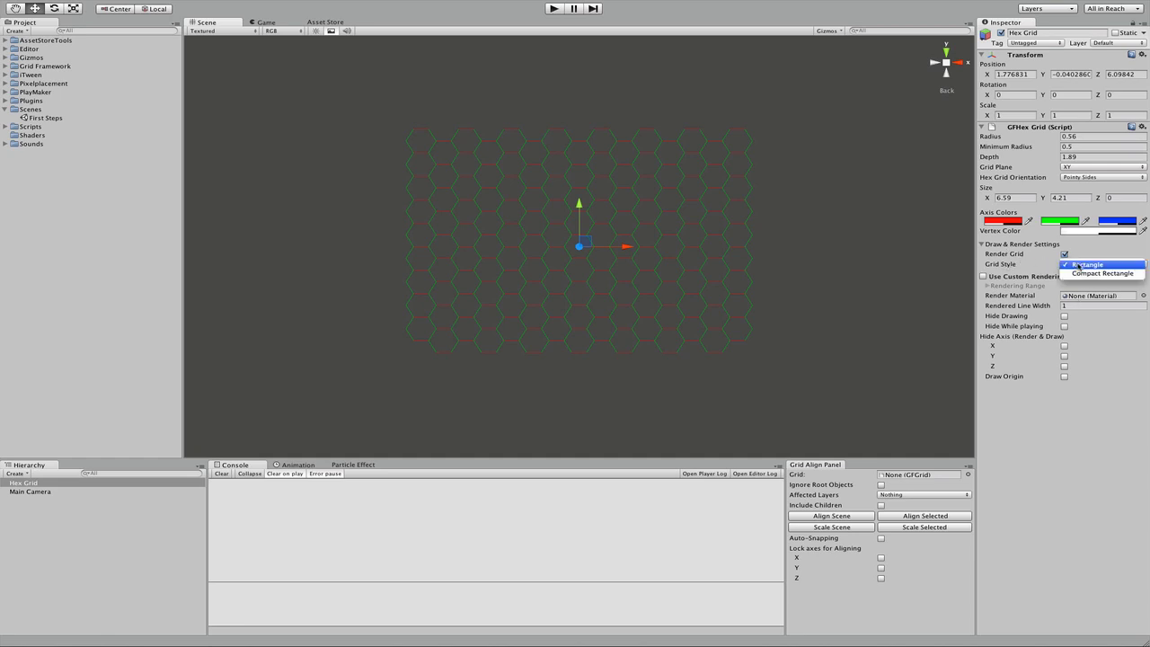
left_click(550, 219)
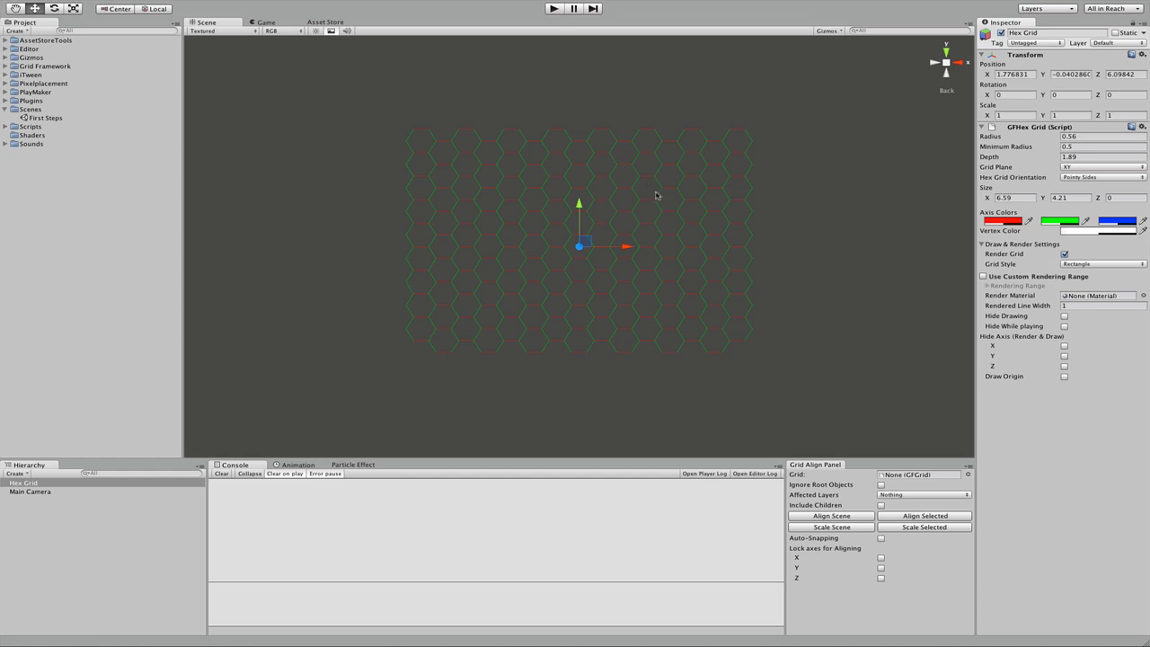
left_click(1110, 265)
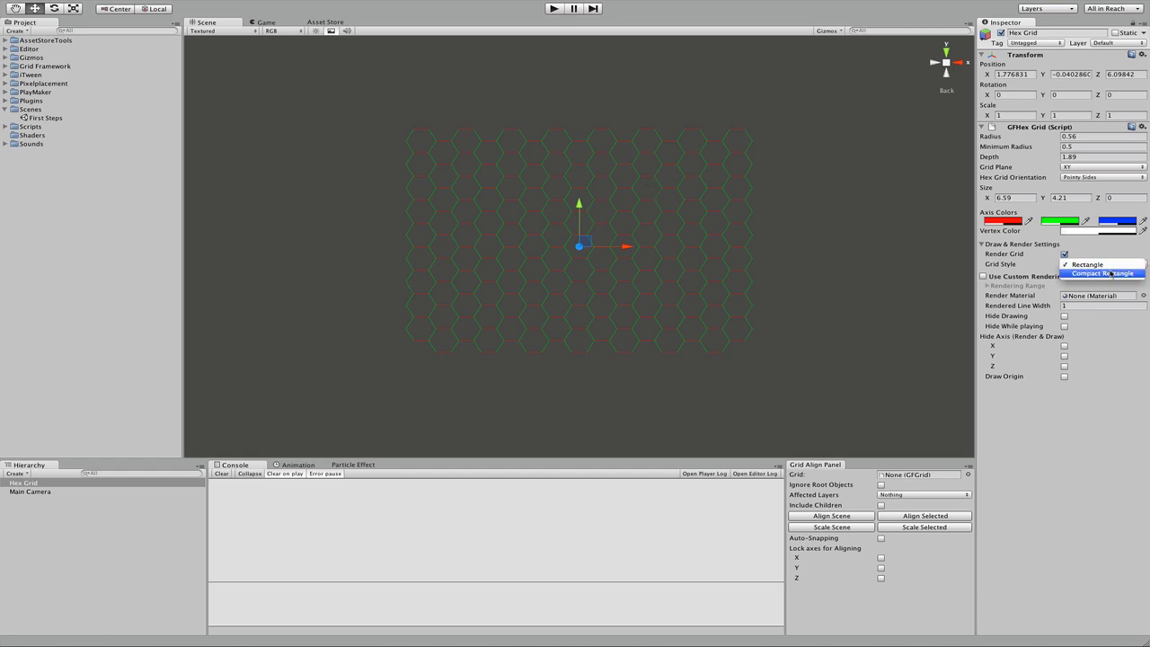
left_click(1111, 273)
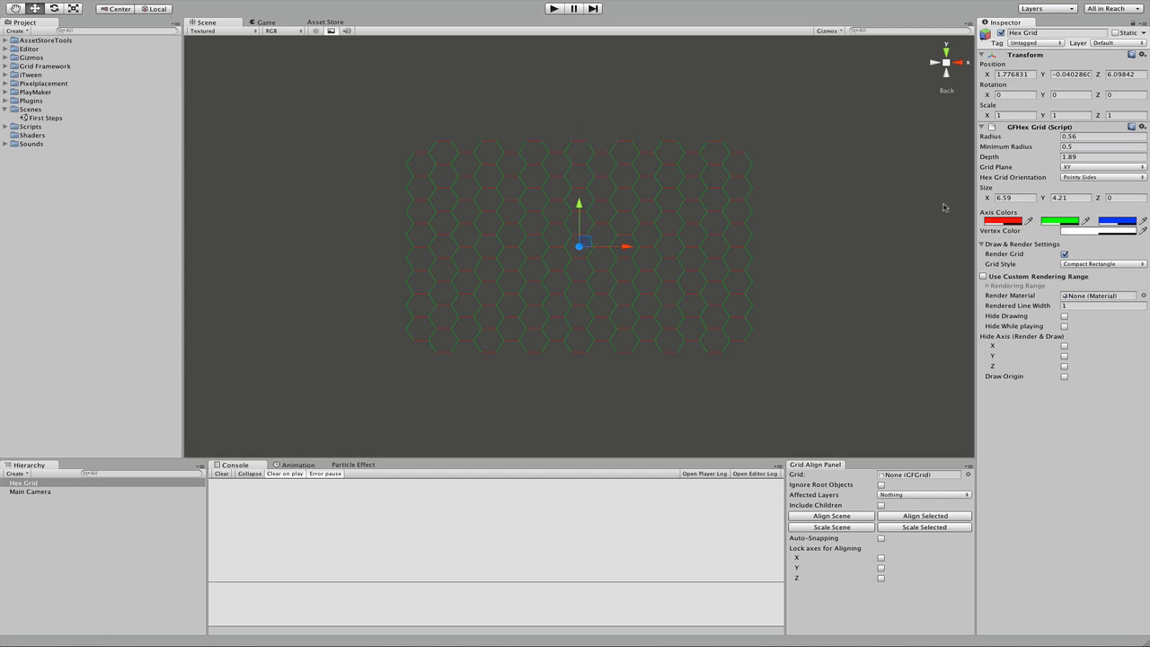
left_click(1090, 264)
left_click(1091, 252)
left_click(1097, 266)
left_click(1098, 258)
left_click(1071, 264)
left_click(1071, 254)
Try Flat Sides hexes, a Z size of 12.48 and the XZ grid plane.
left_click(1076, 178)
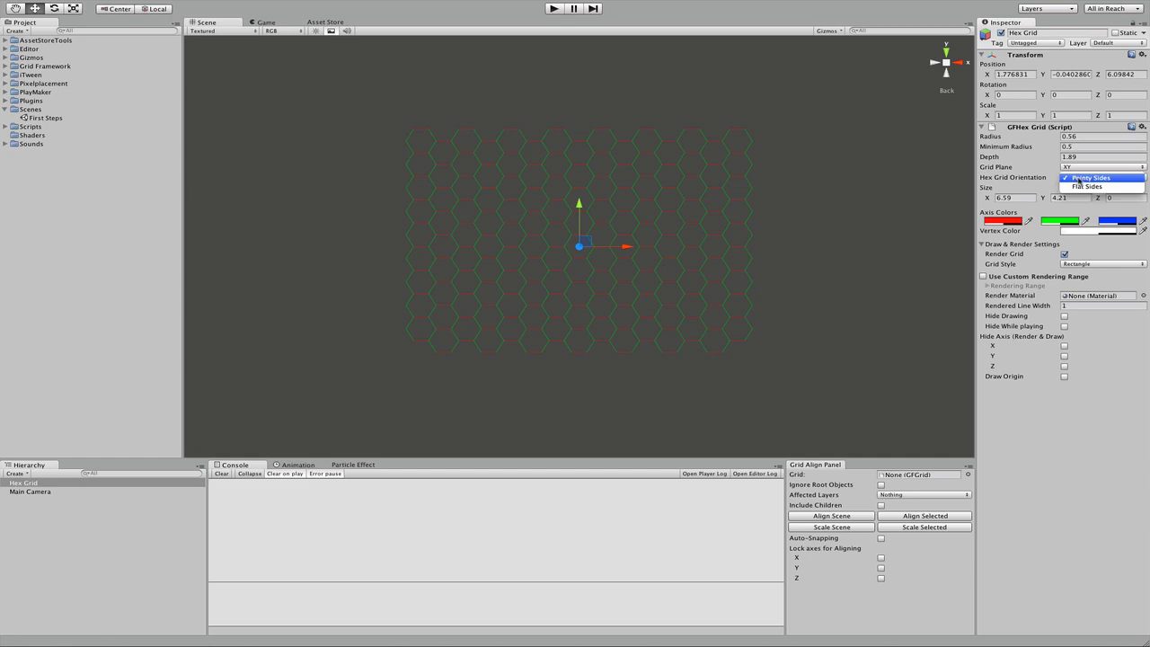
left_click(1137, 186)
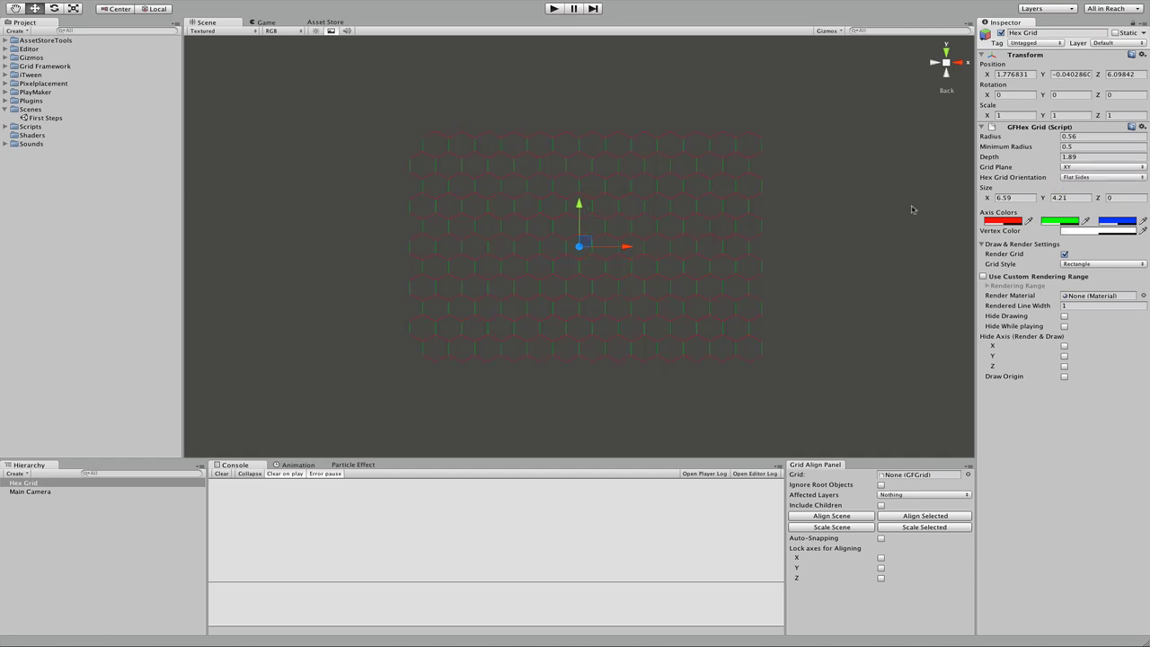
left_click_drag(912, 209, 698, 334, "alt")
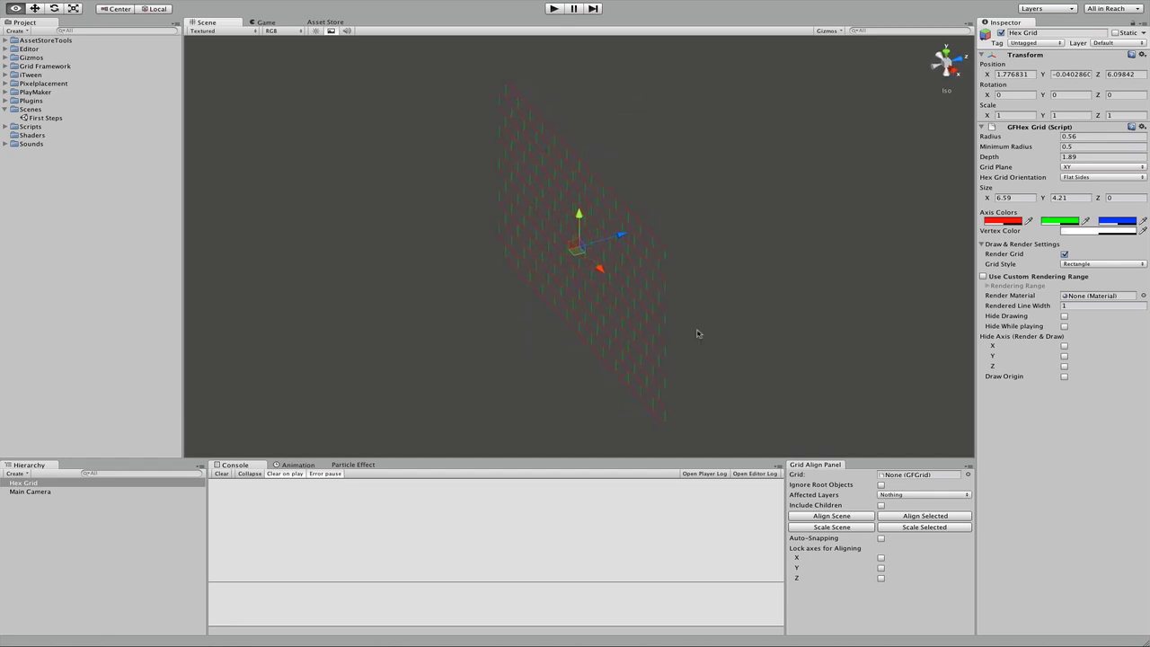
left_click_drag(1101, 200, 1096, 199)
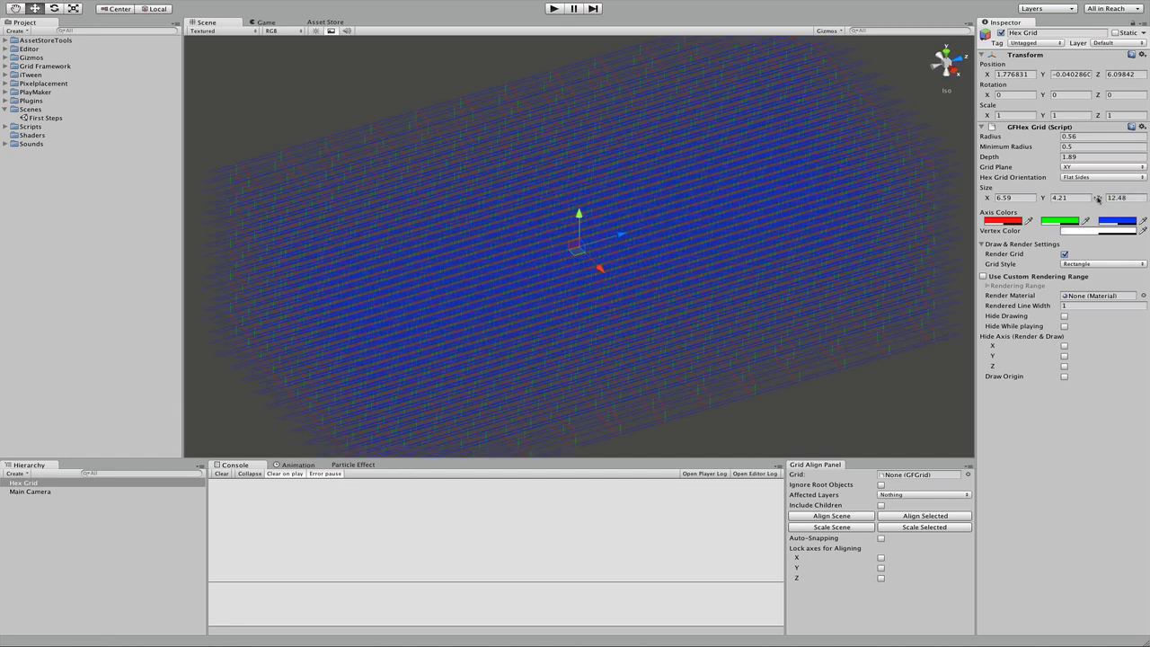
left_click(1078, 178)
left_click(1078, 177)
left_click(1076, 167)
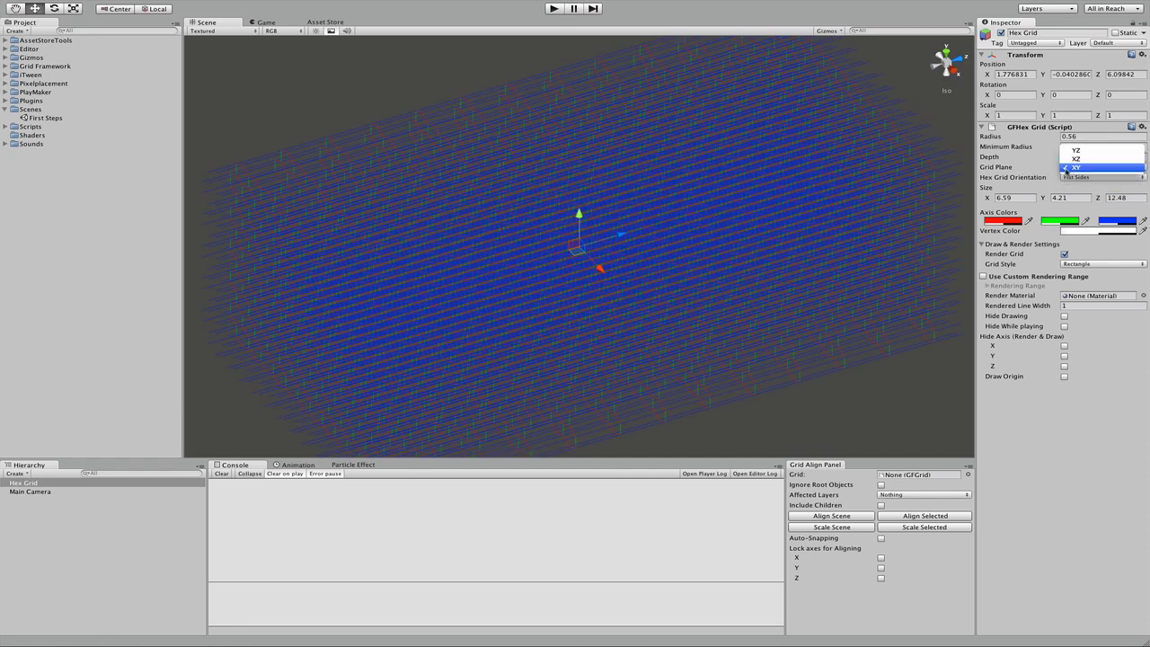
left_click(1074, 160)
left_click_drag(763, 224, 963, 440, "alt")
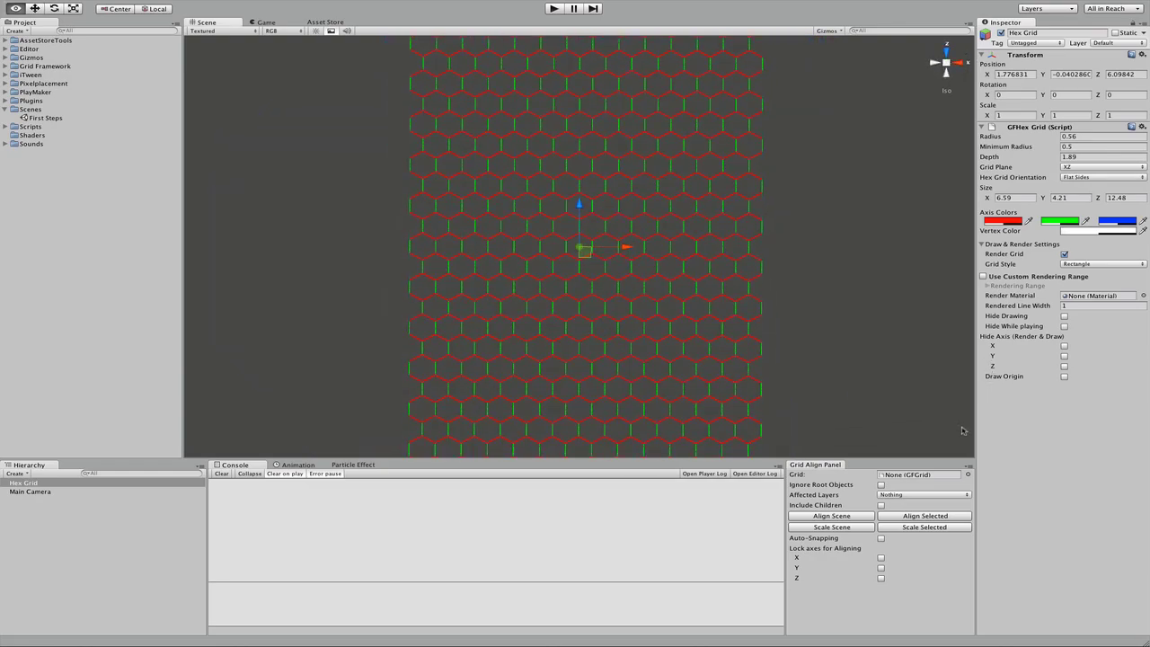
left_click(948, 77)
Put the grid back on the XY plane with Pointy Sides hexes, seen from the back.
left_click(1093, 167)
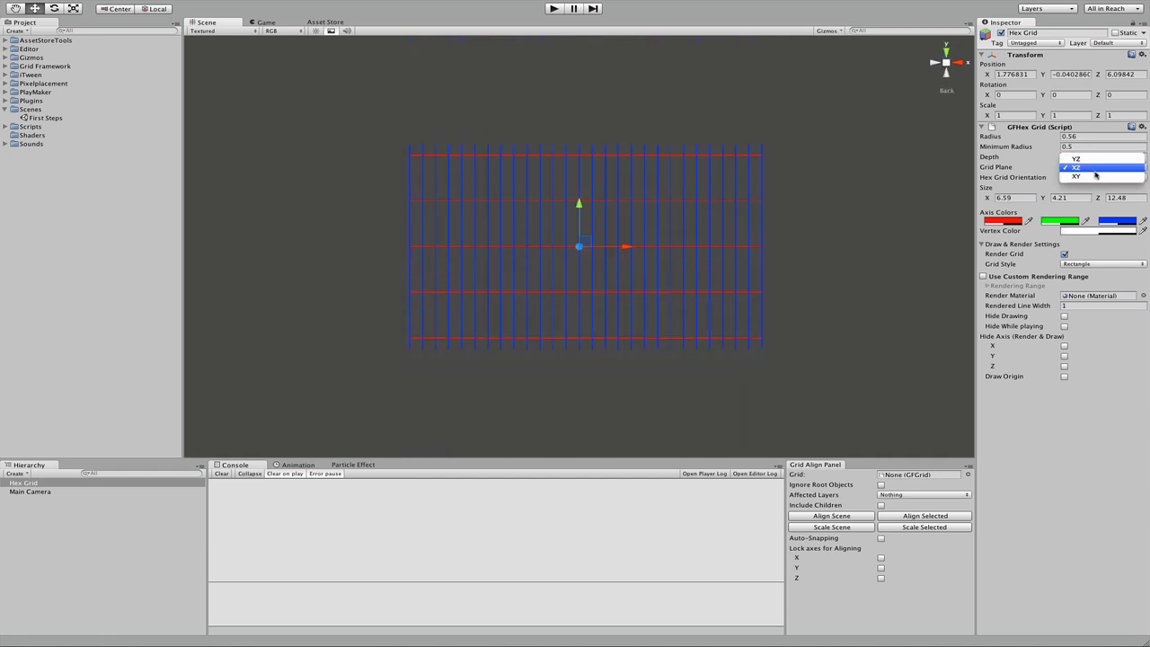
left_click(1094, 175)
left_click_drag(757, 200, 834, 308, "alt")
left_click(1089, 177)
left_click(1089, 182)
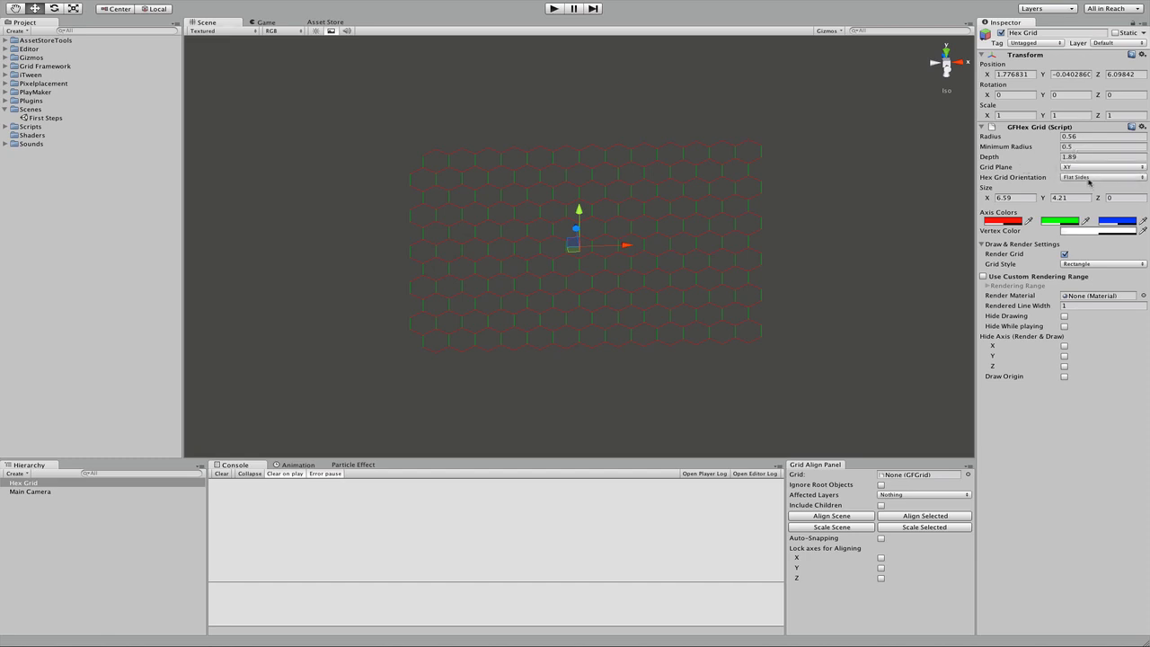
left_click(1088, 177)
left_click(1088, 187)
left_click(947, 76)
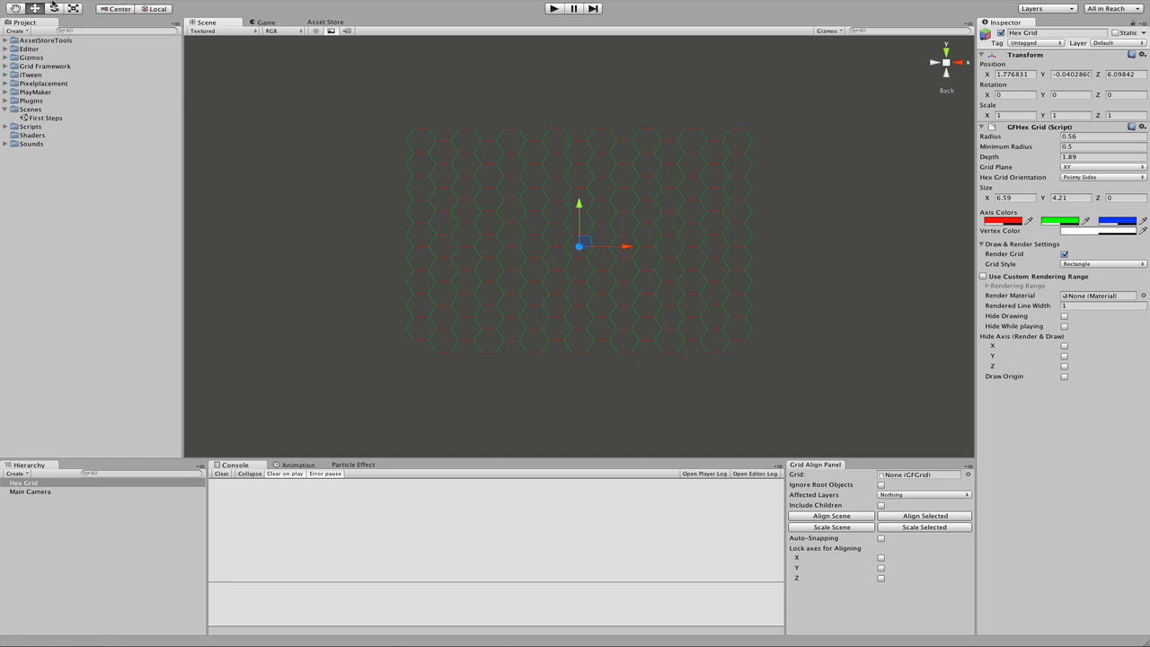
left_click(179, 5)
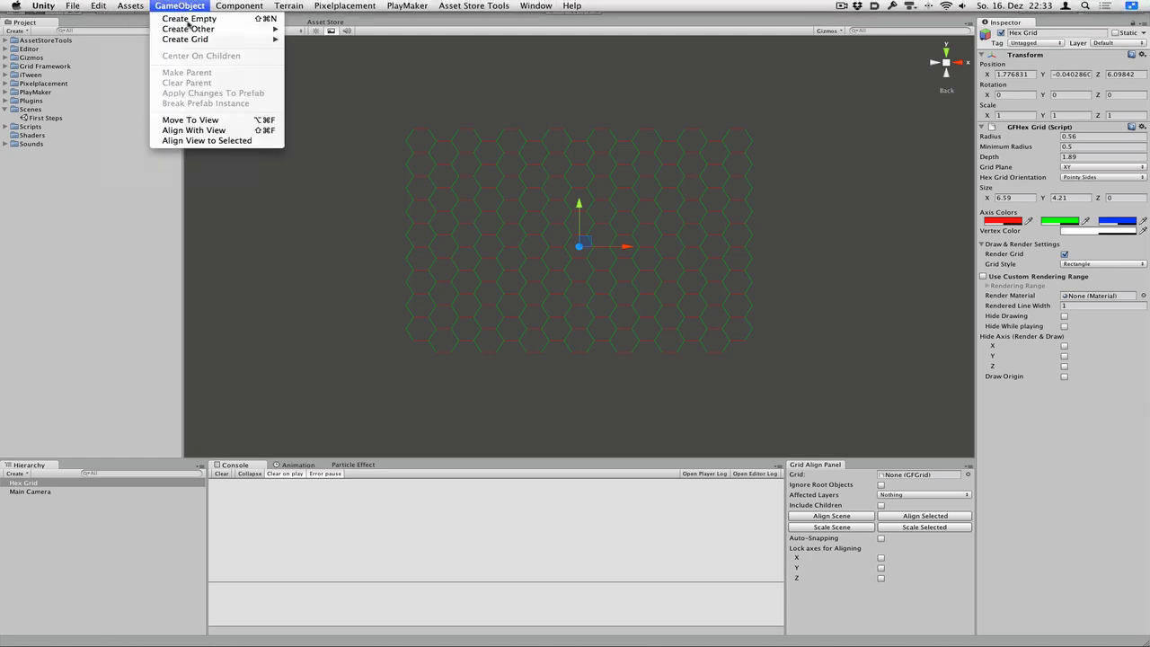
Add a Sphere and set Hex Grid as the Grid Align Panel's grid.
mouse_move(194, 28)
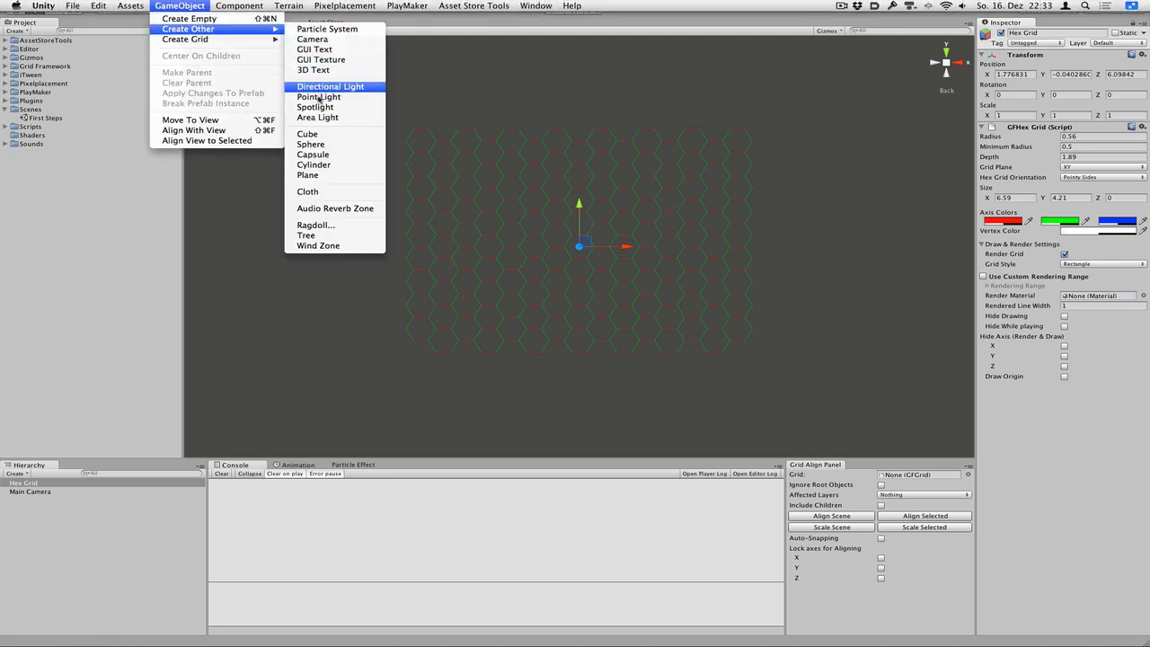
left_click(314, 144)
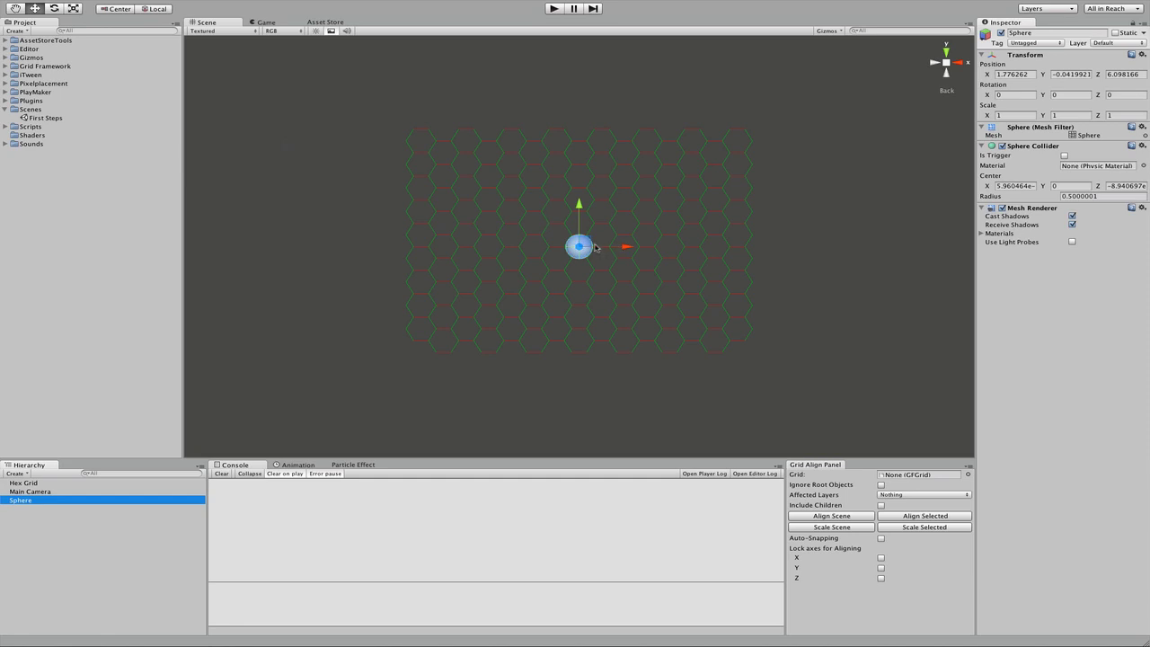
left_click_drag(596, 248, 520, 233)
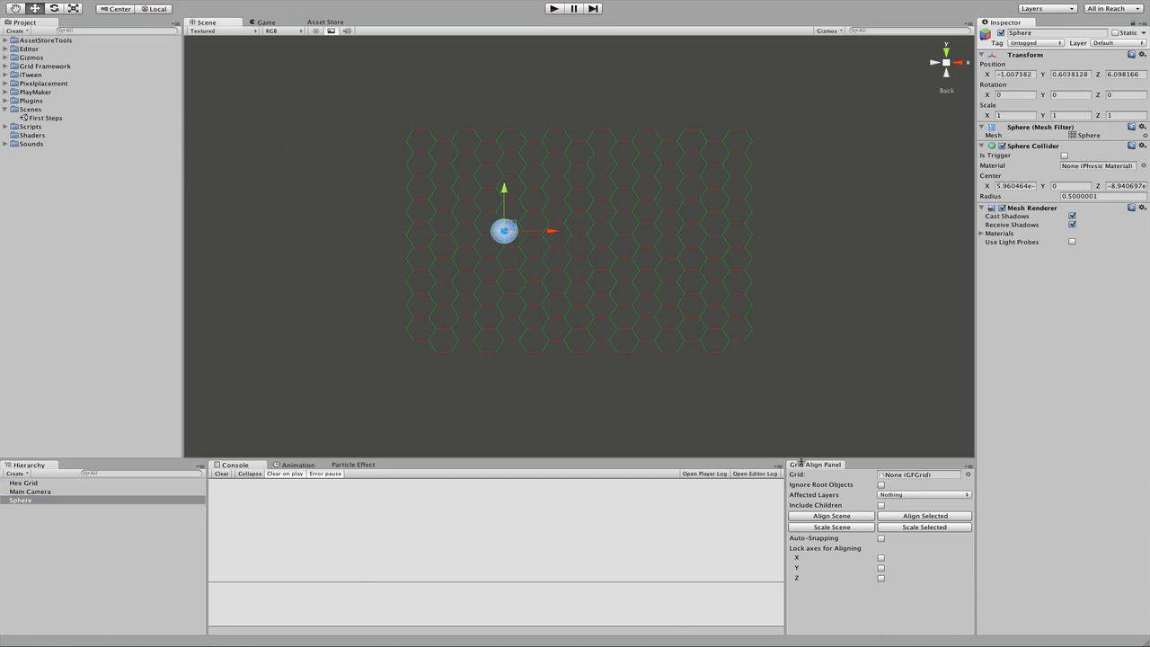
left_click_drag(27, 483, 899, 480)
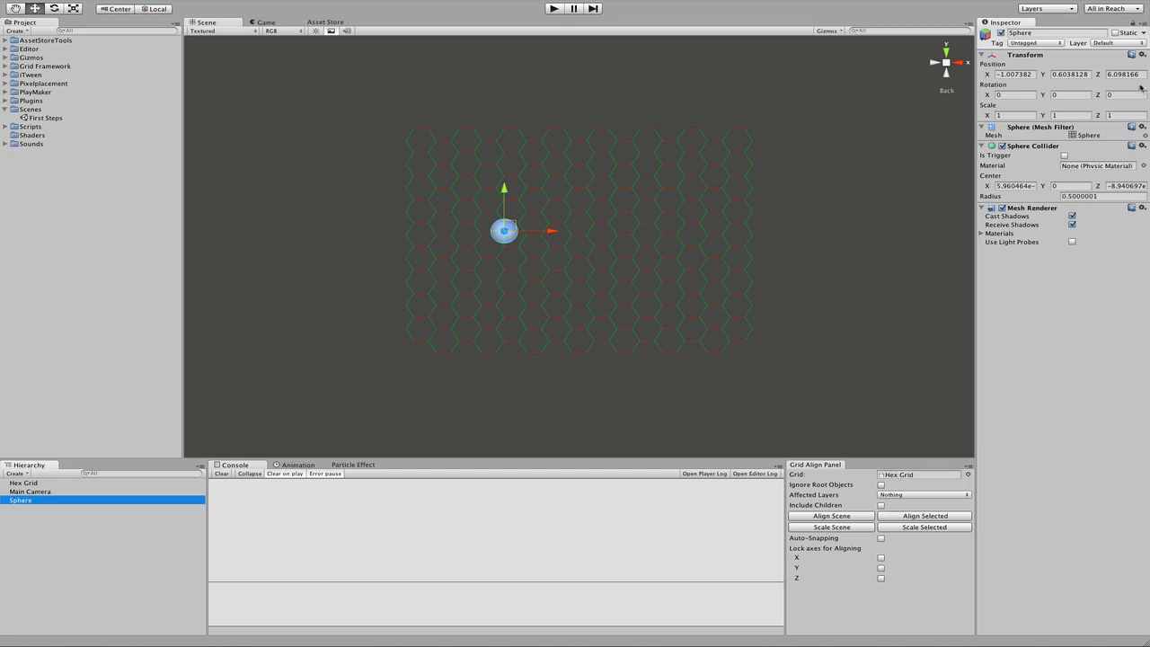
Scale the sphere to 0.5 and enable Auto-Snapping to snap it onto the hex grid centre.
left_click(1031, 115)
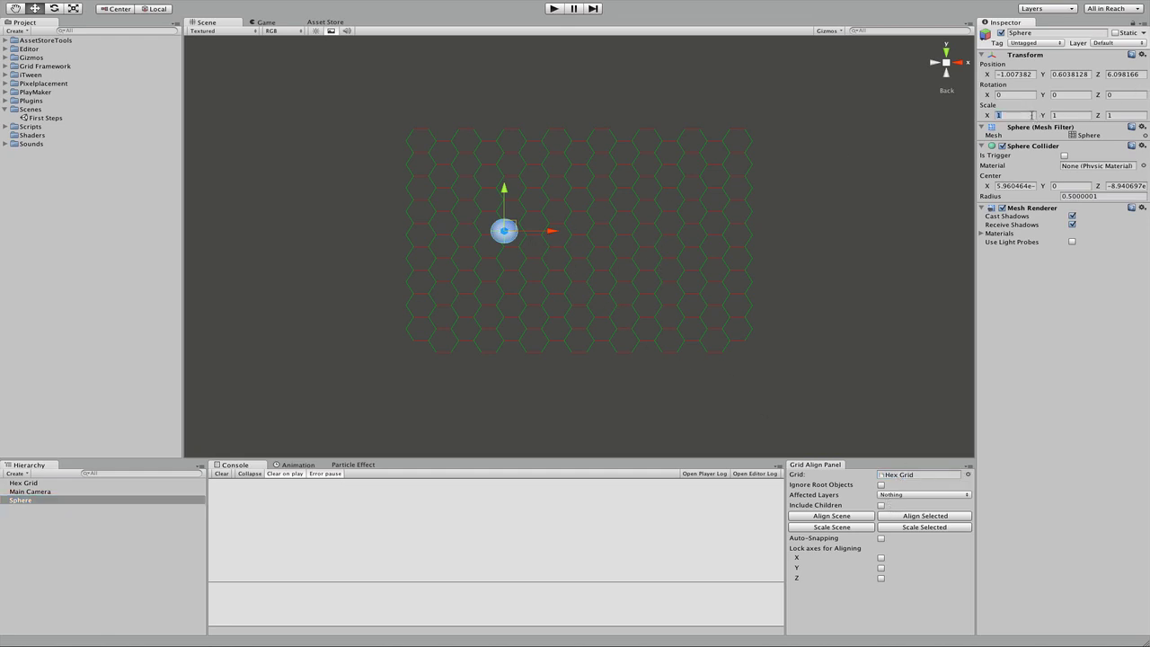
type("0,5")
type("0.")
type("5")
key("Tab")
type("0.5")
left_click(881, 538)
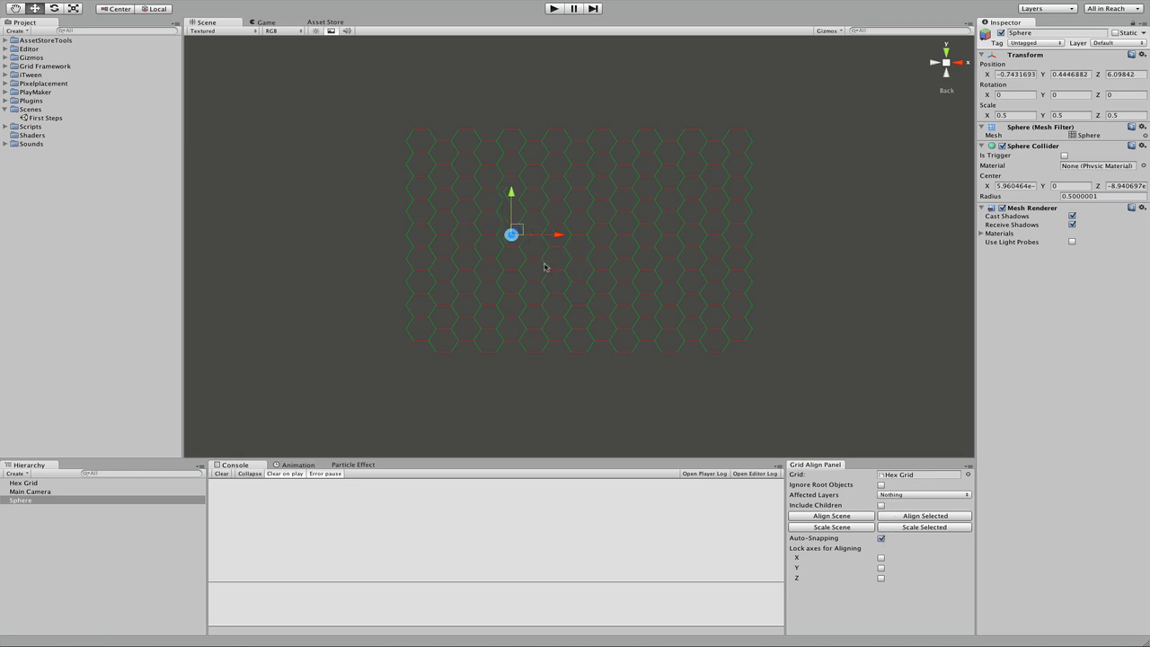
left_click_drag(513, 232, 579, 246)
scroll(598, 225, "up", 3)
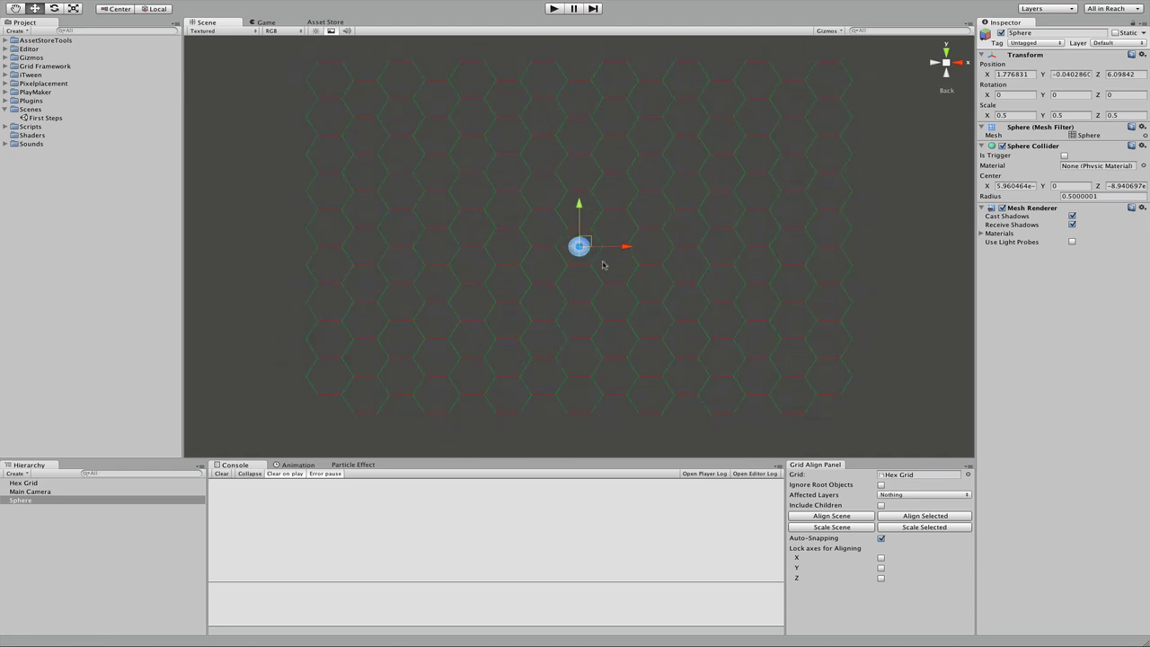
Turn off Auto-Snapping and add a Rectangular Grid.
left_click(881, 538)
left_click(179, 5)
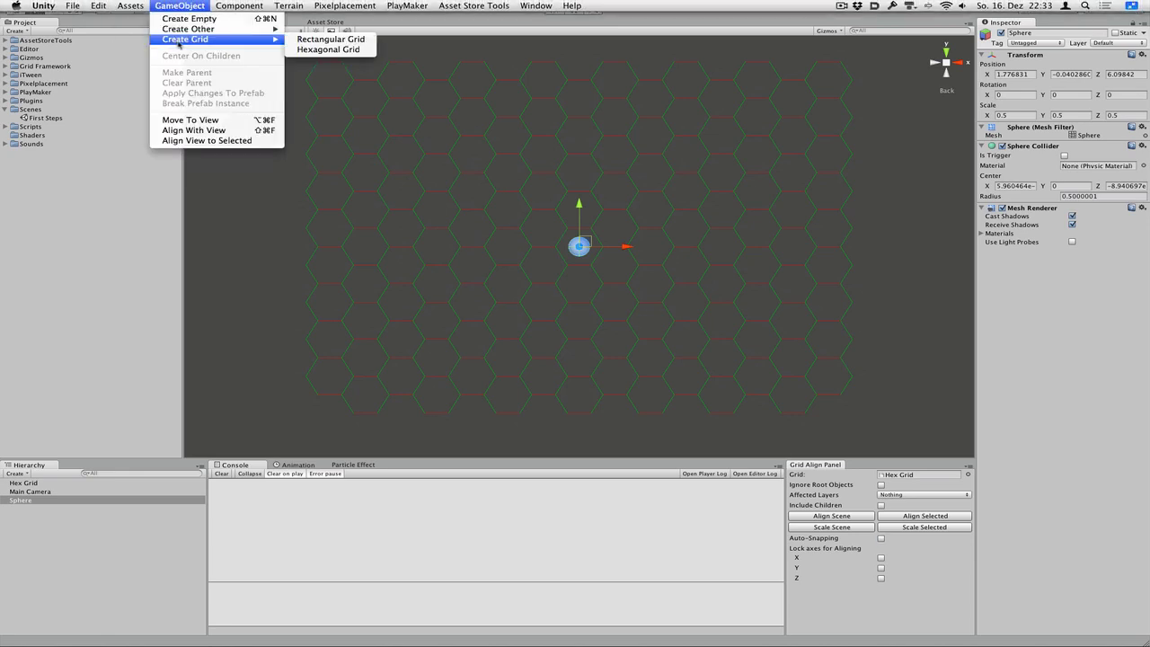
left_click(289, 44)
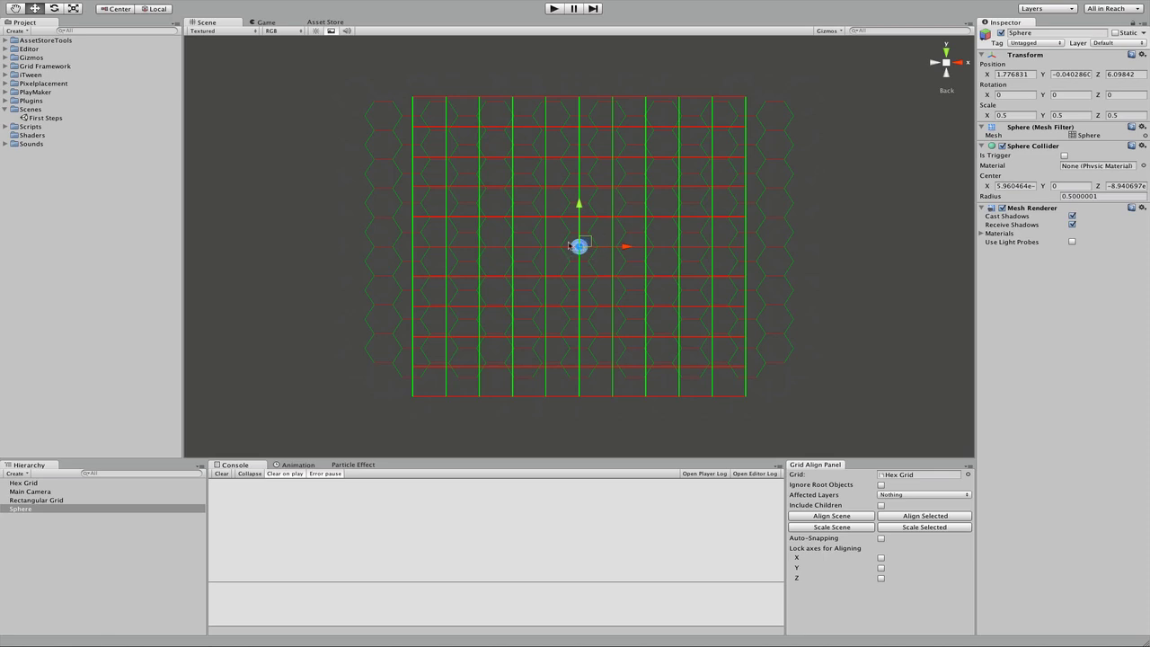
Move the Rectangular Grid to the right and return the sphere to the hex grid centre.
left_click_drag(582, 242, 356, 289)
left_click(582, 246)
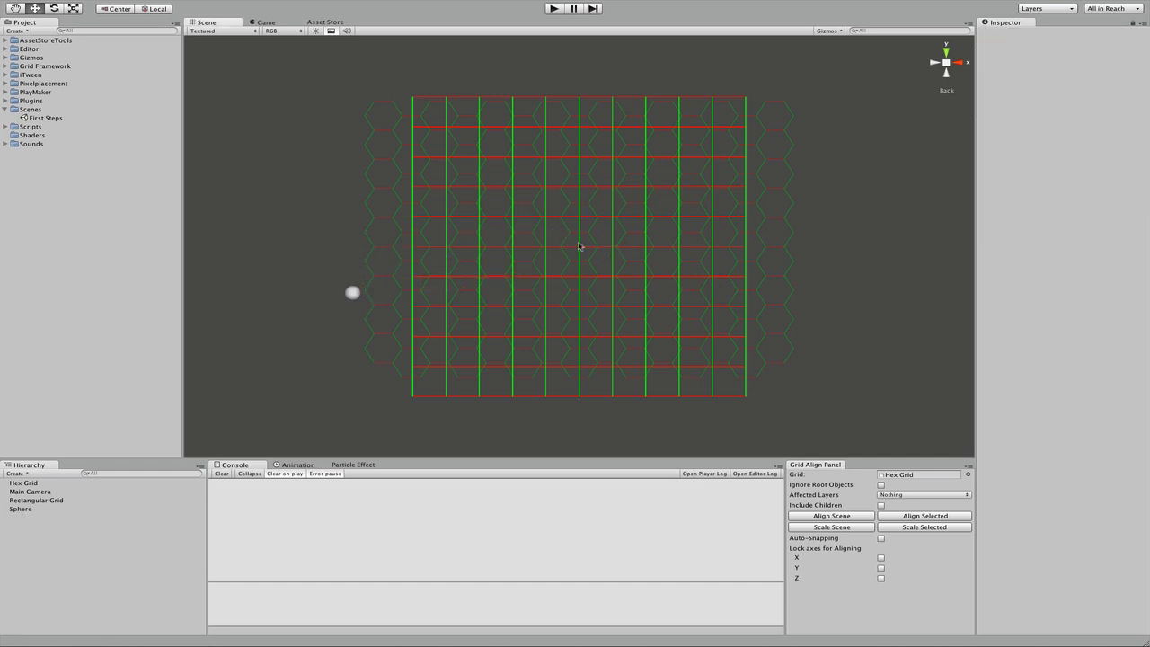
left_click(582, 244)
left_click_drag(582, 245, 639, 229)
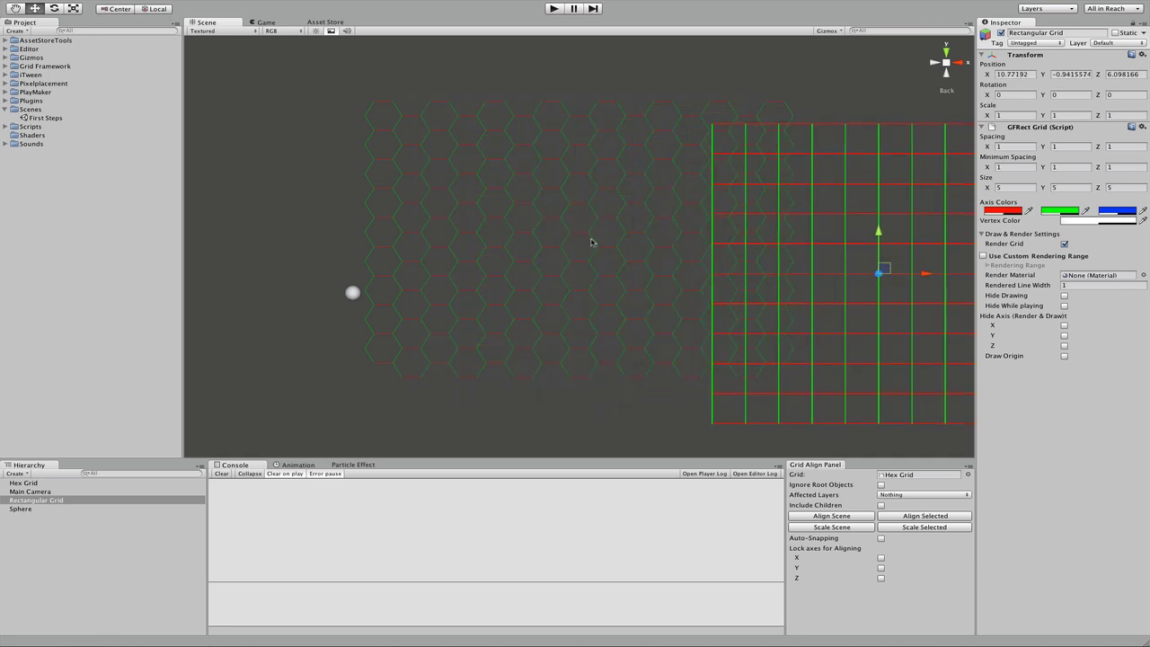
left_click(354, 293)
left_click_drag(355, 294, 564, 244)
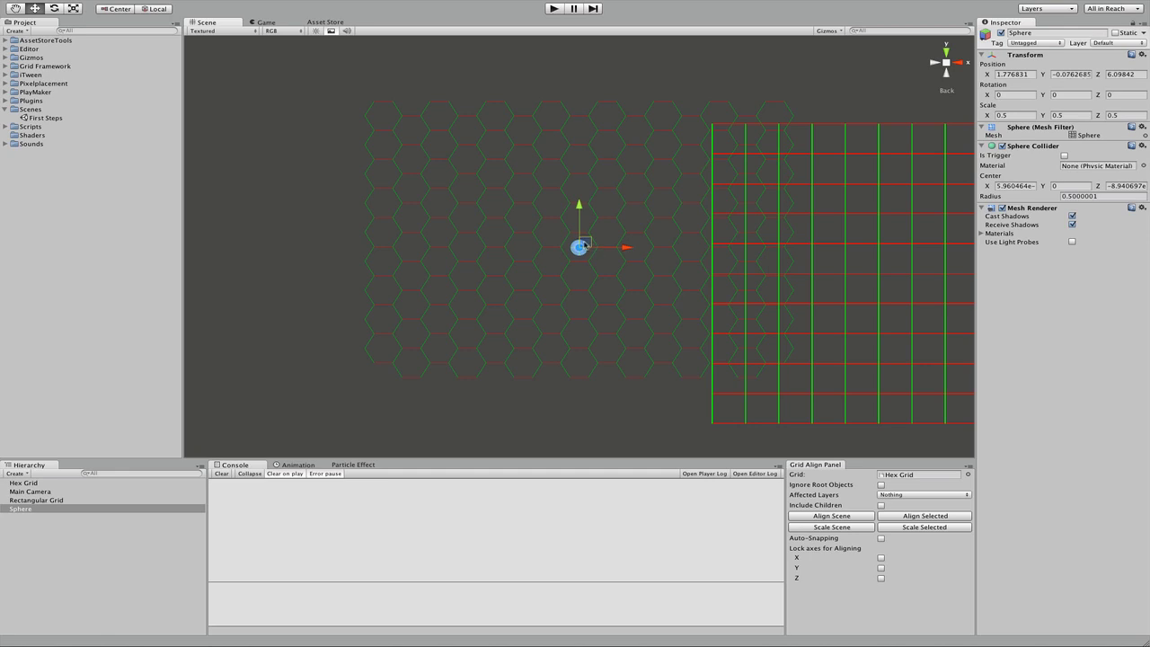
mouse_move(583, 245)
left_mouse_down()
mouse_move(614, 228)
mouse_move(647, 246)
mouse_move(674, 234)
mouse_move(672, 174)
mouse_move(678, 263)
mouse_move(672, 255)
mouse_move(643, 275)
mouse_move(676, 259)
mouse_move(699, 270)
mouse_move(789, 265)
mouse_move(583, 241)
mouse_move(603, 241)
mouse_move(592, 237)
left_mouse_up()
left_click(5, 66)
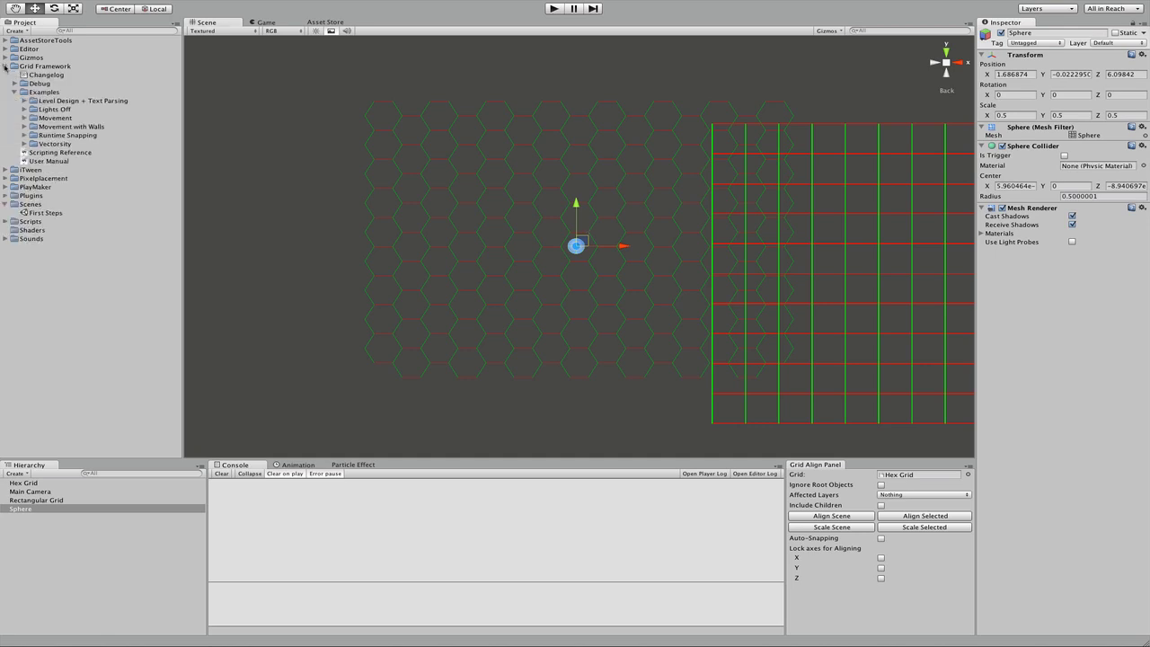
Open the User Manual full-screen in Preview at the hex-grid coordinate system section.
double_click(56, 161)
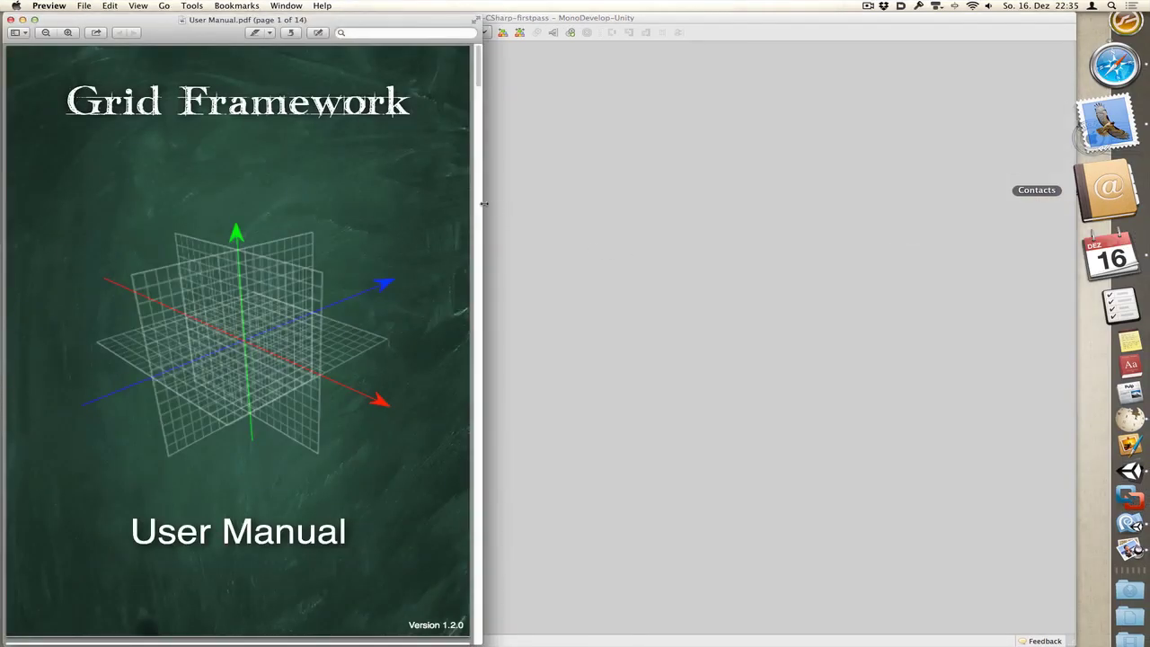
left_click_drag(483, 204, 621, 200)
scroll(405, 326, "down", 15)
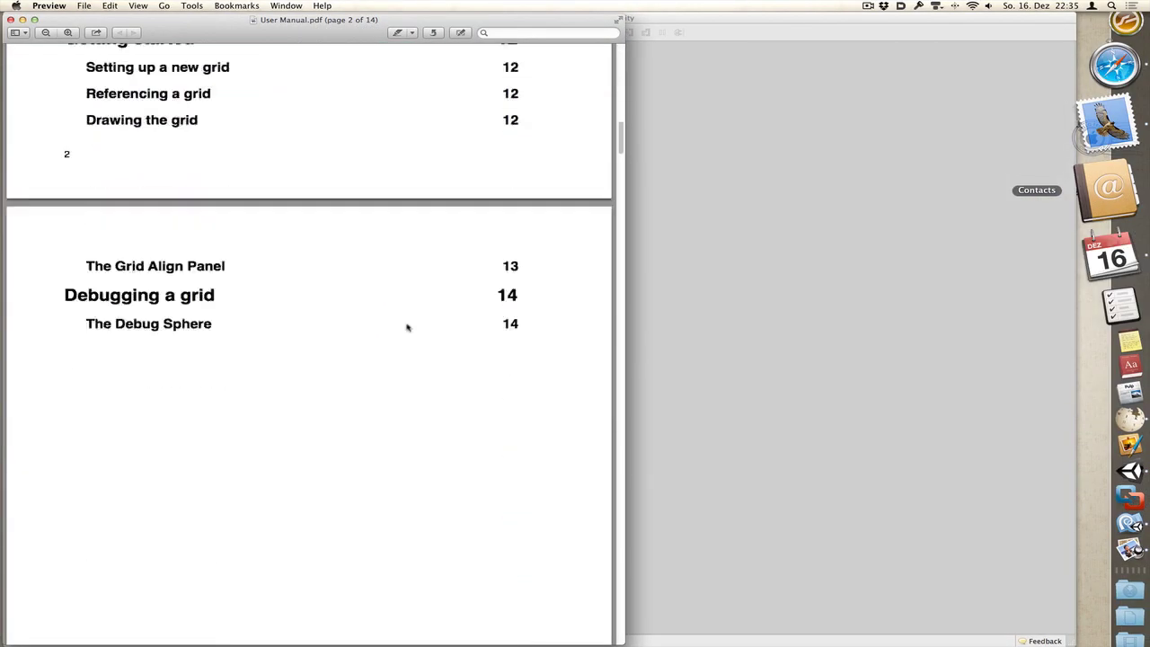
scroll(407, 326, "down", 3)
left_click(619, 19)
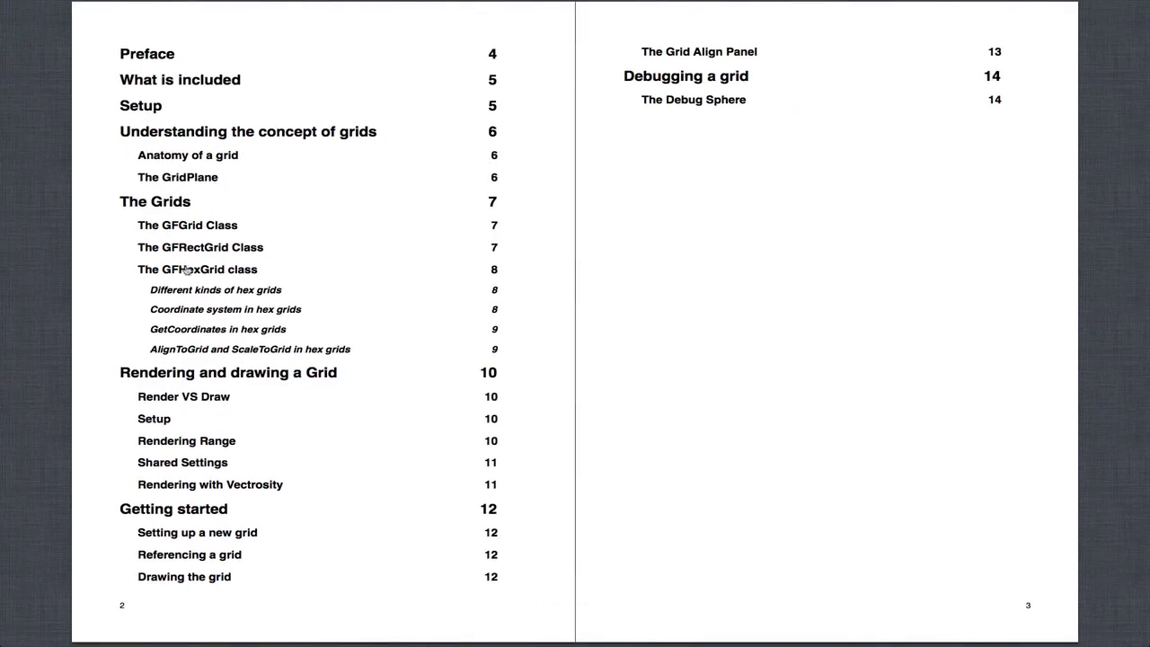
left_click(191, 311)
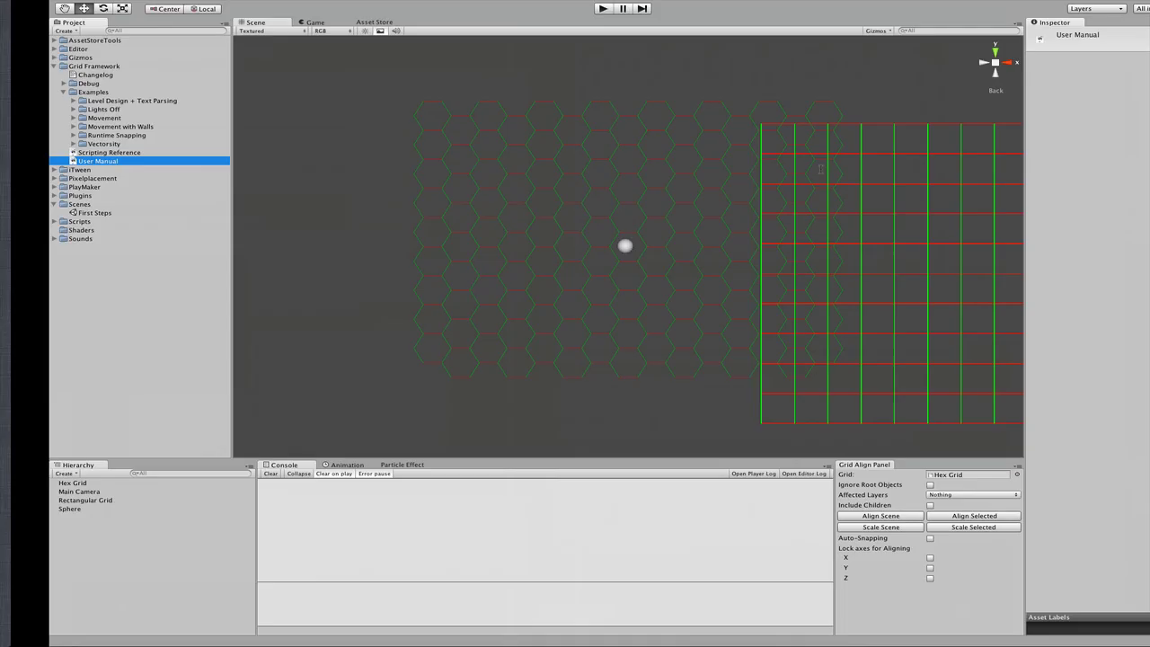
Delete the Rectangular Grid and drag the Debug Sphere prefab from Grid Framework > Debug into the scene.
left_click(890, 170)
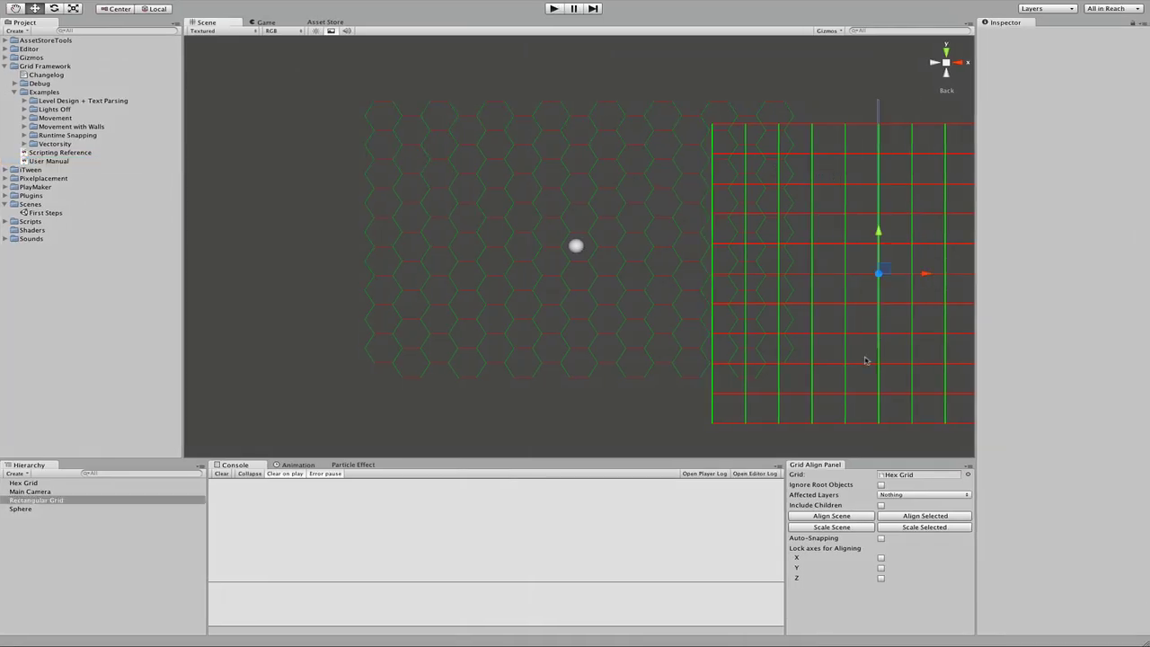
key("Delete")
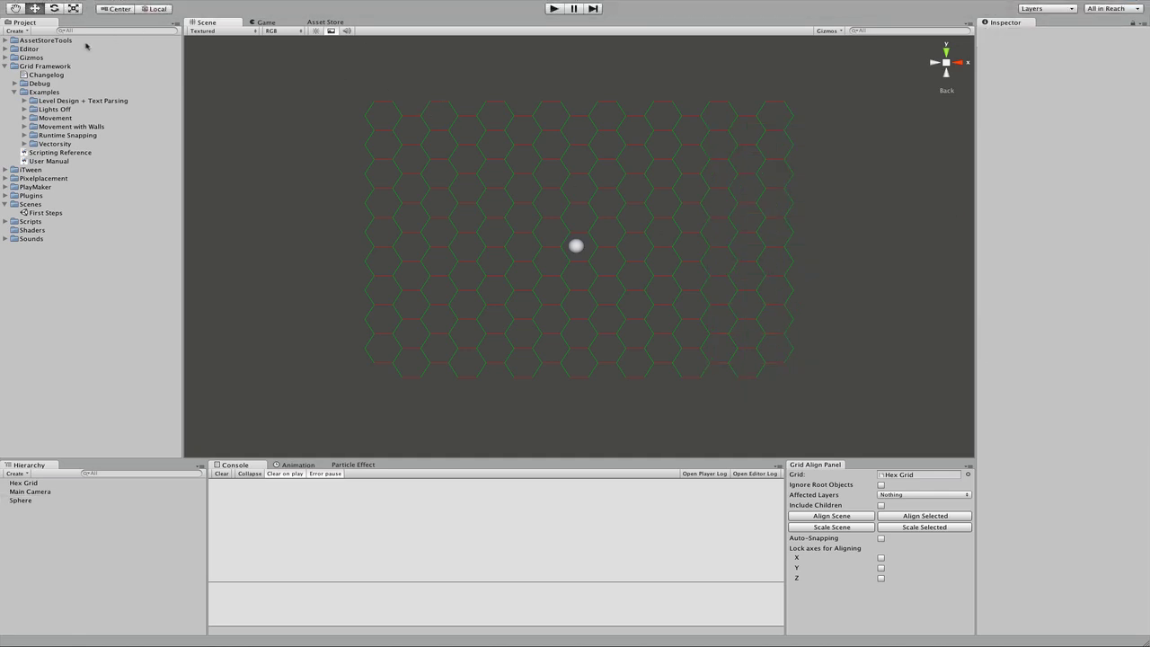
left_click(15, 82)
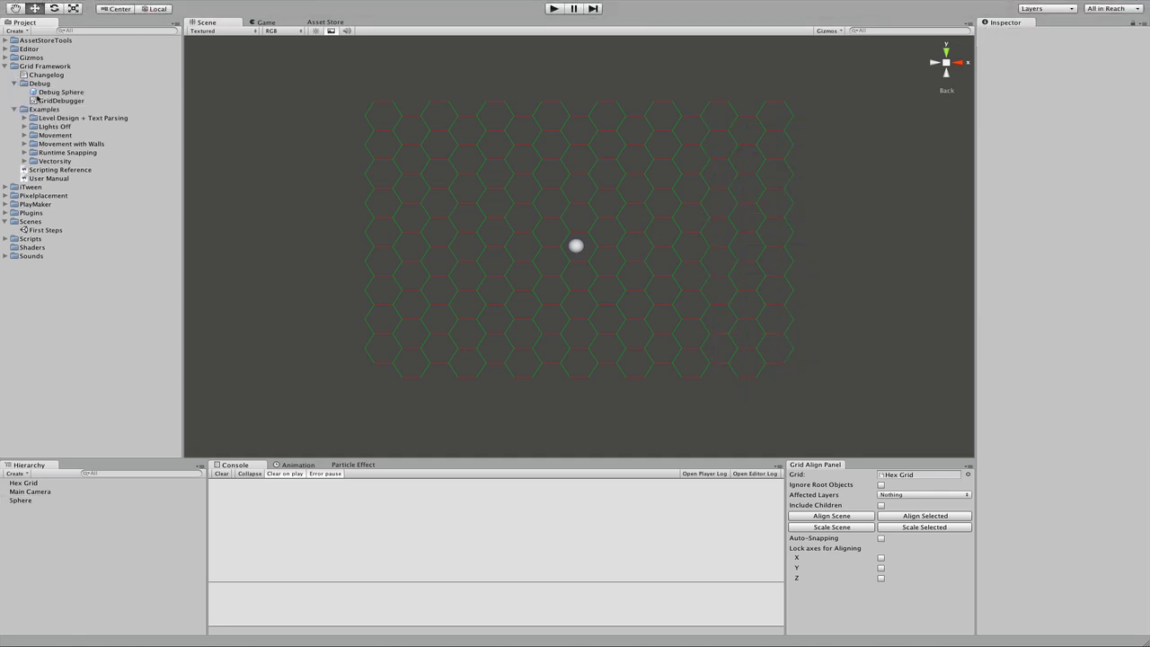
left_click_drag(54, 91, 541, 239)
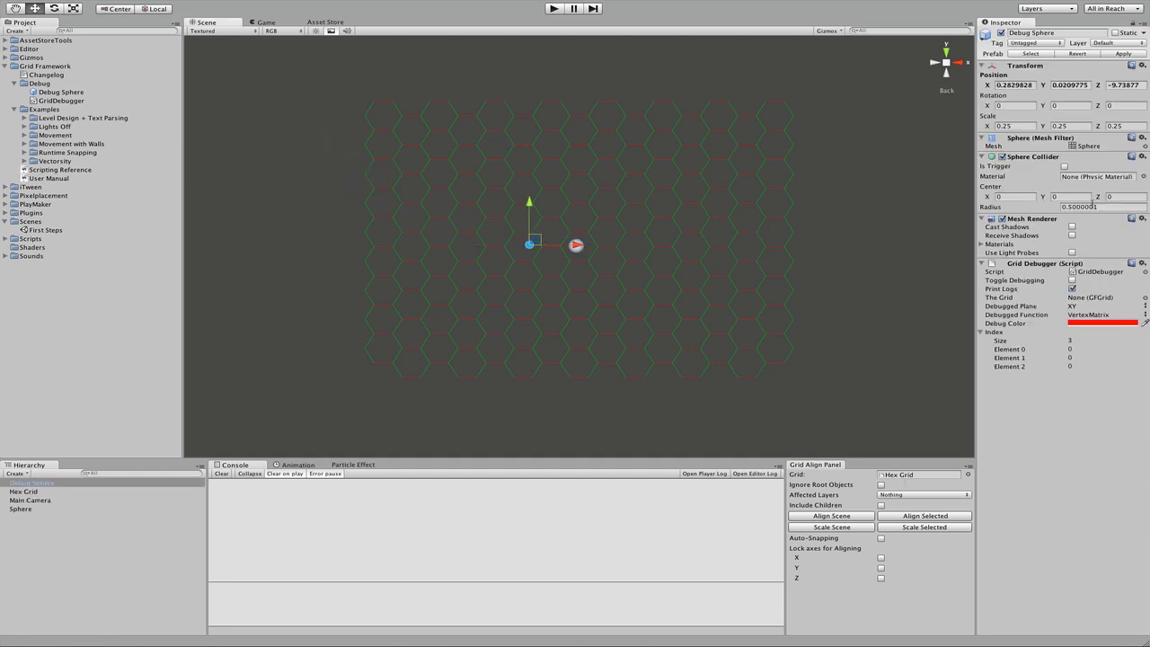
Debug FindNearestFace on Hex Grid with Toggle Debugging on and Print Logs off.
left_click(1091, 316)
left_click(1100, 314)
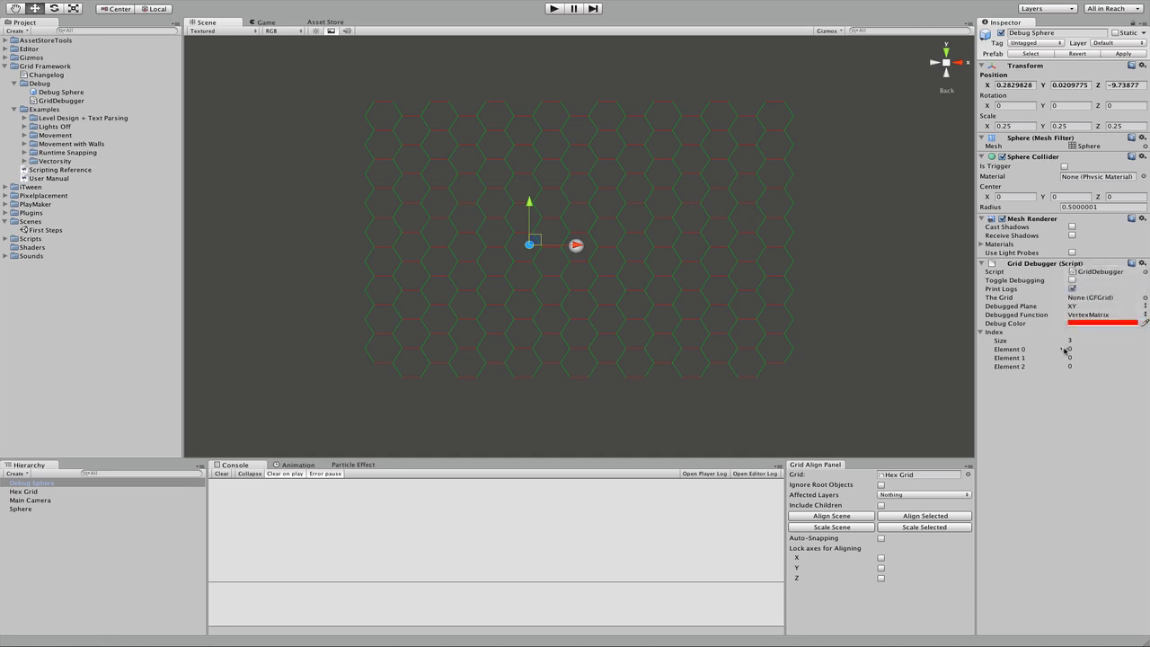
left_click(1100, 316)
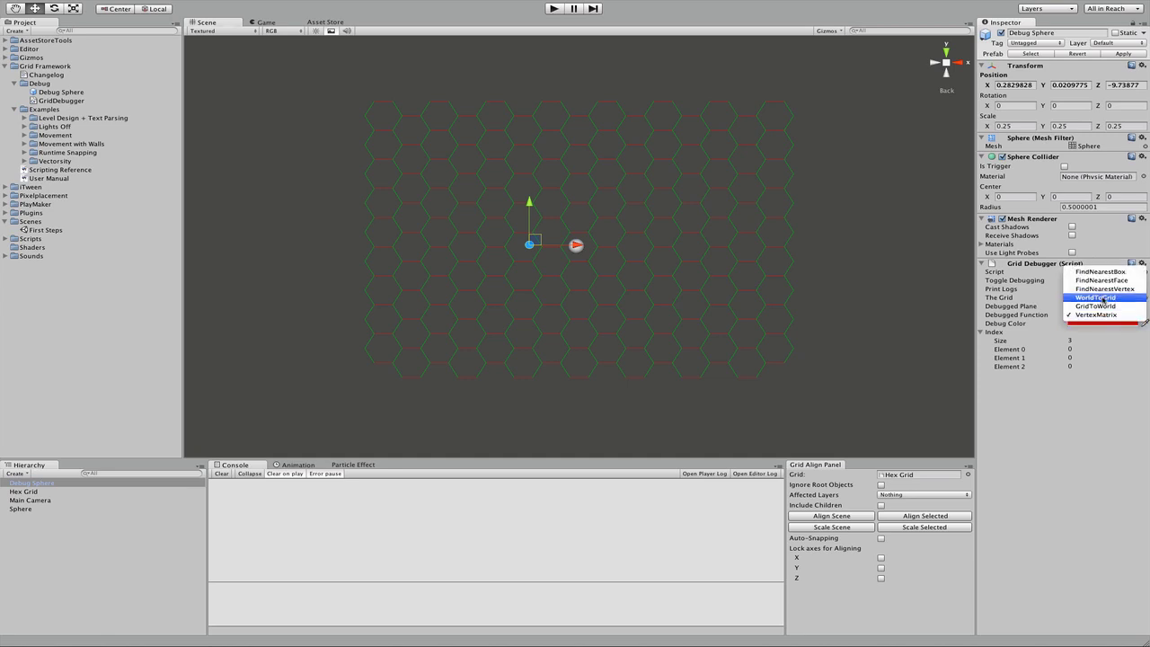
left_click(1105, 281)
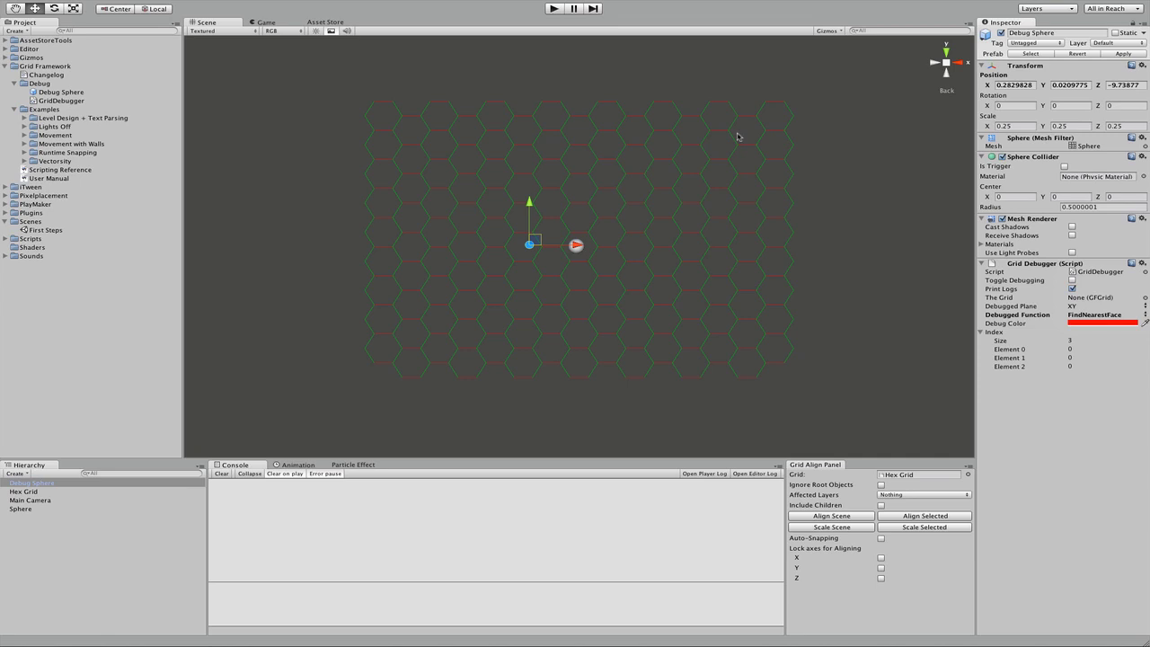
left_click(1071, 279)
left_click_drag(534, 241, 549, 209)
left_click(1071, 288)
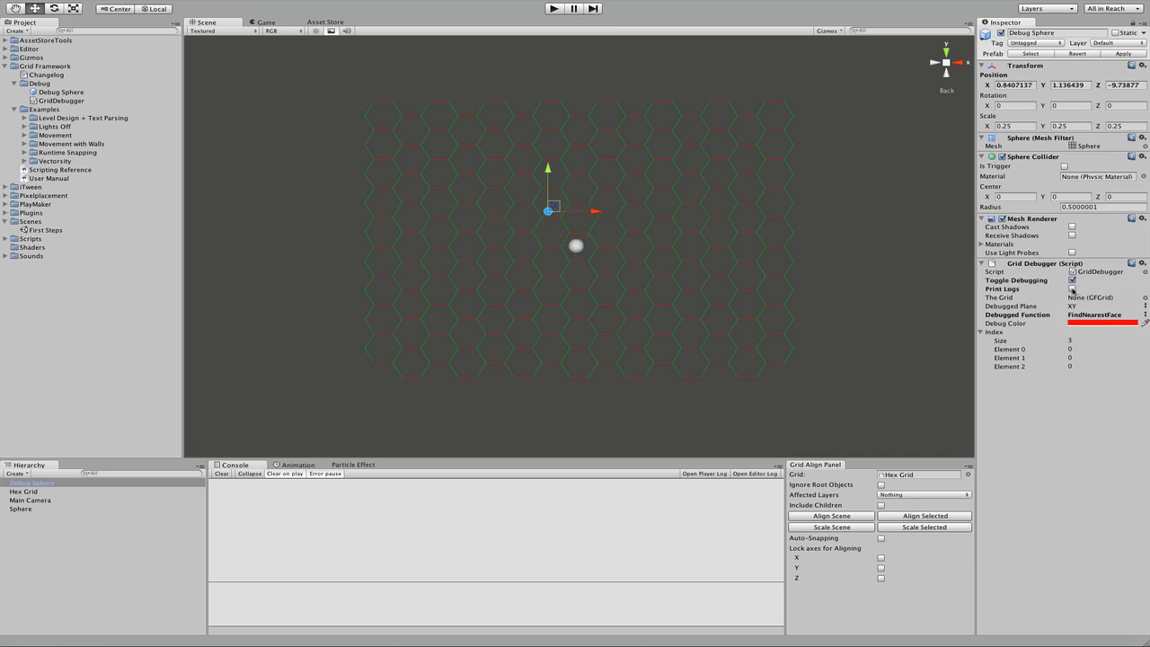
left_click_drag(41, 492, 1107, 303)
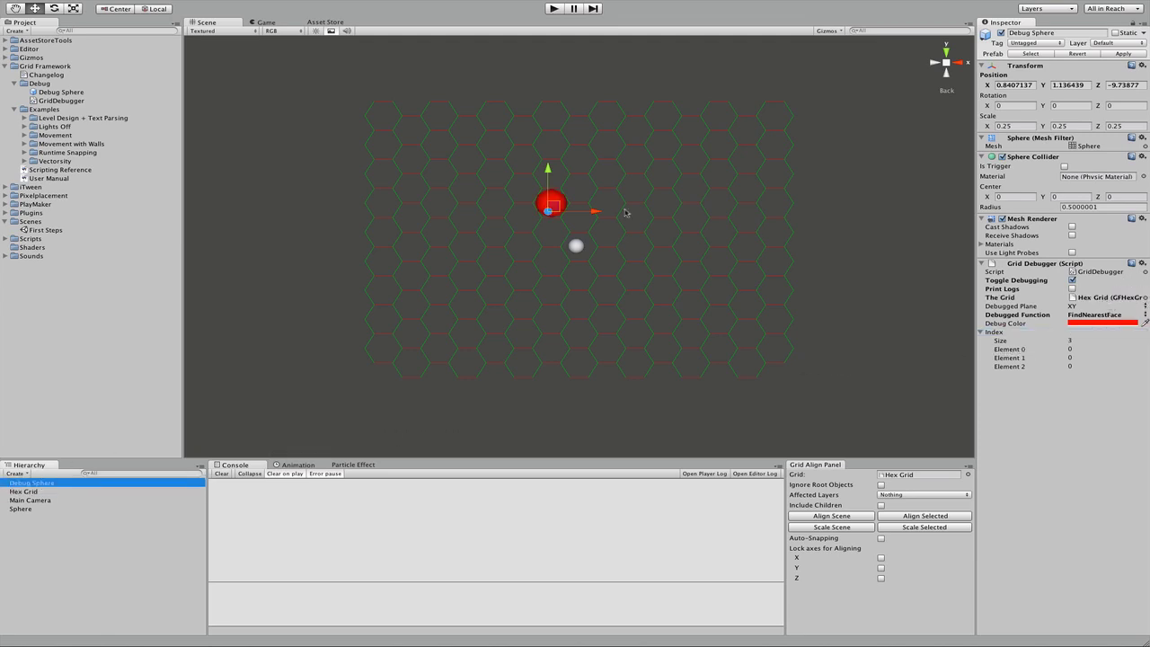
left_click_drag(593, 207, 528, 209)
Switch the debugged function to FindNearestVertex and move the Debug Sphere to test it.
left_click(1104, 315)
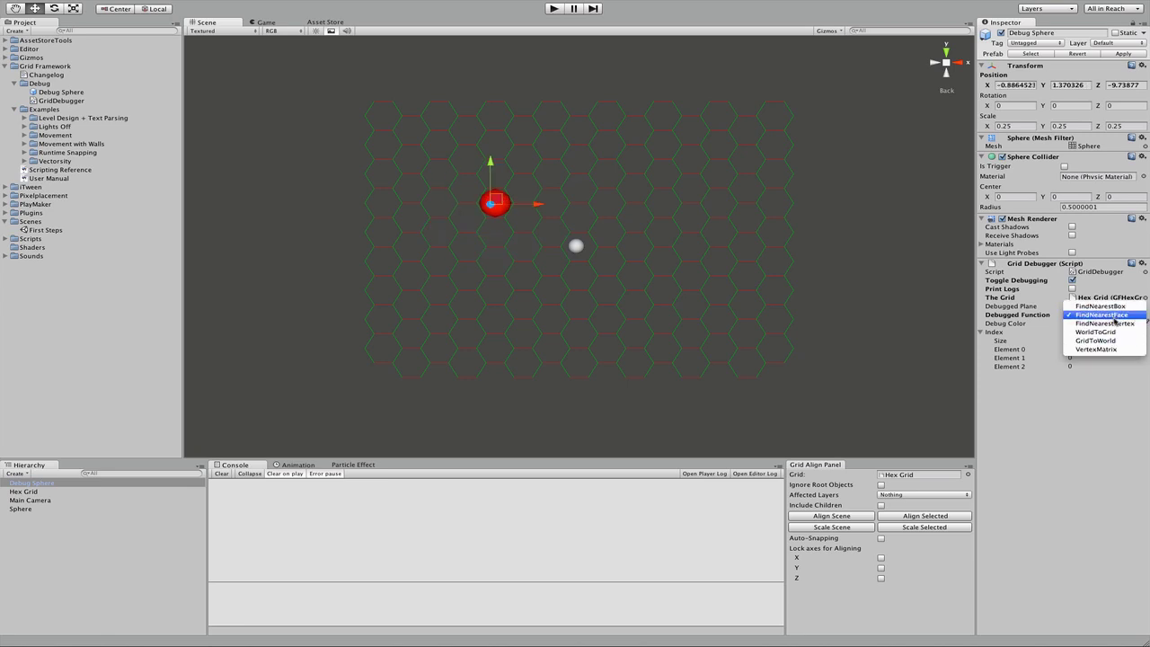
left_click(1114, 316)
left_click(1114, 316)
left_click(1105, 324)
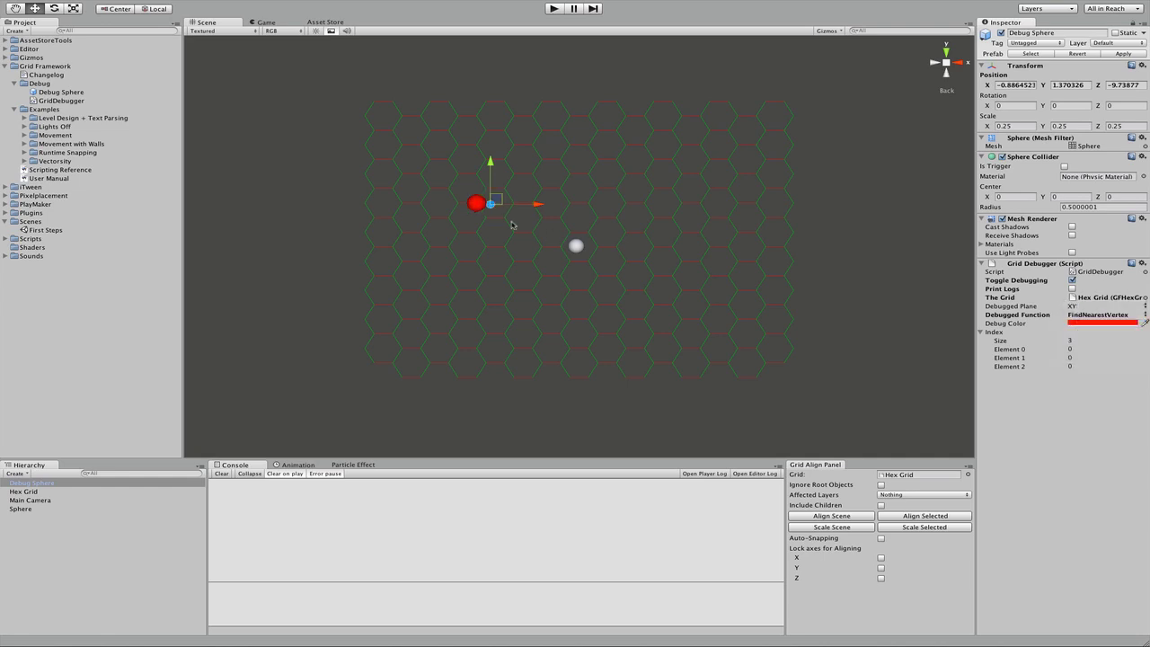
left_click_drag(501, 204, 515, 264)
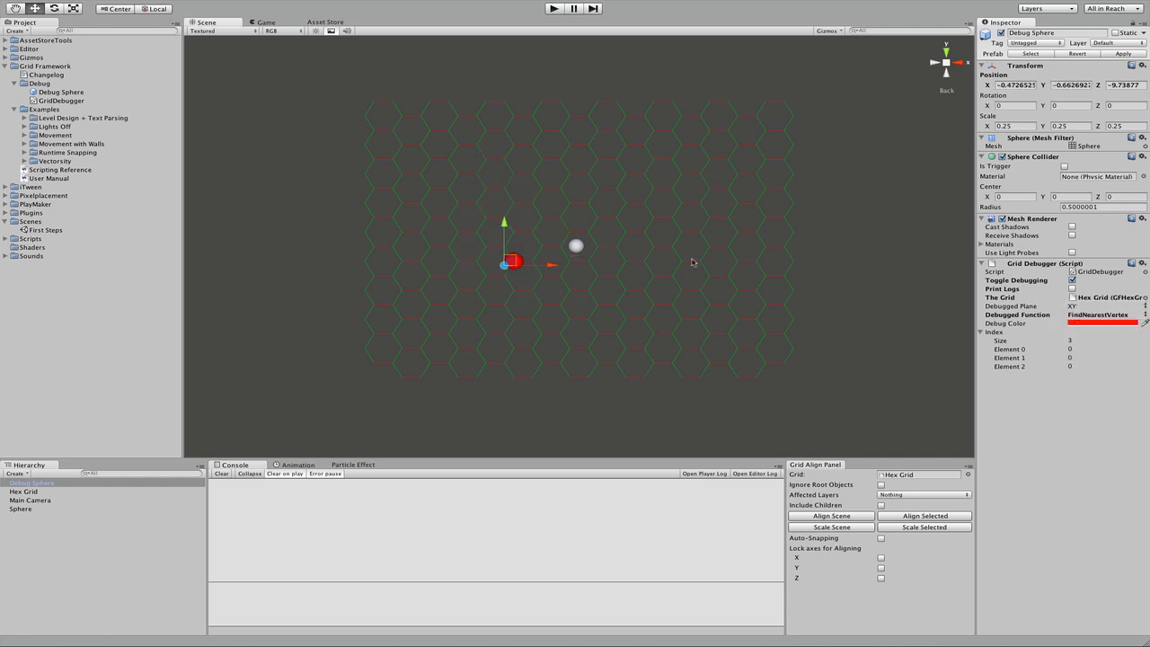
left_click(1116, 316)
left_click(1114, 318)
left_click(574, 250)
left_click_drag(575, 246, 577, 251)
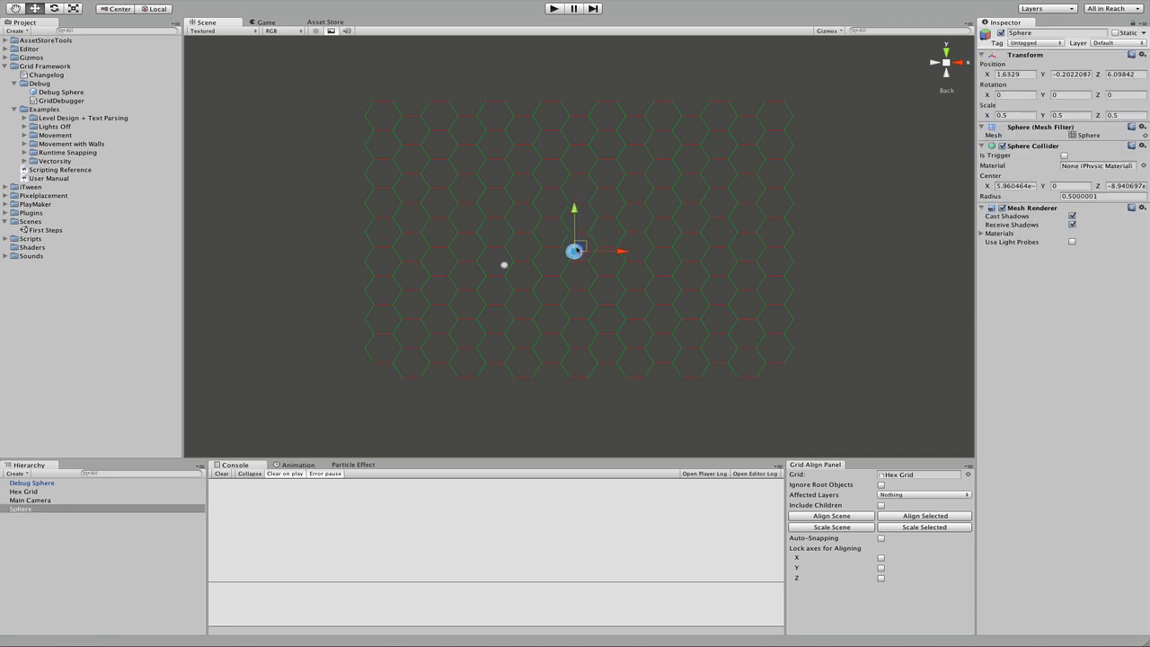
Turn on Auto-Snapping and snap the Sphere between neighbouring hex cells.
left_click(880, 539)
left_click_drag(581, 256, 609, 269)
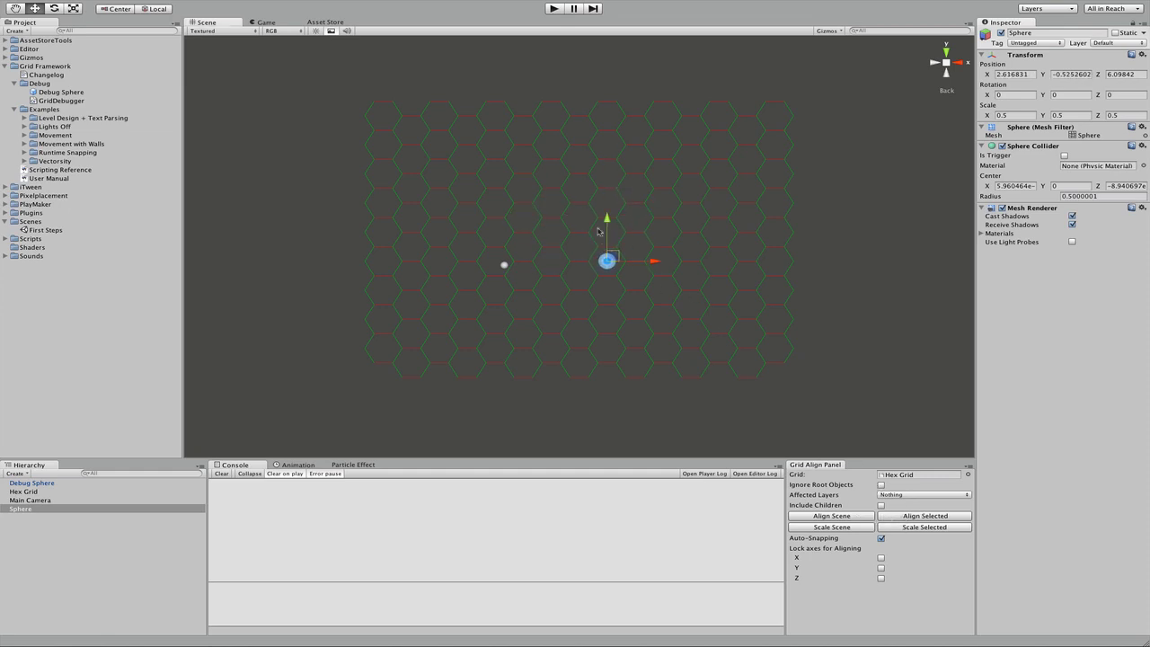
left_click_drag(618, 256, 601, 238)
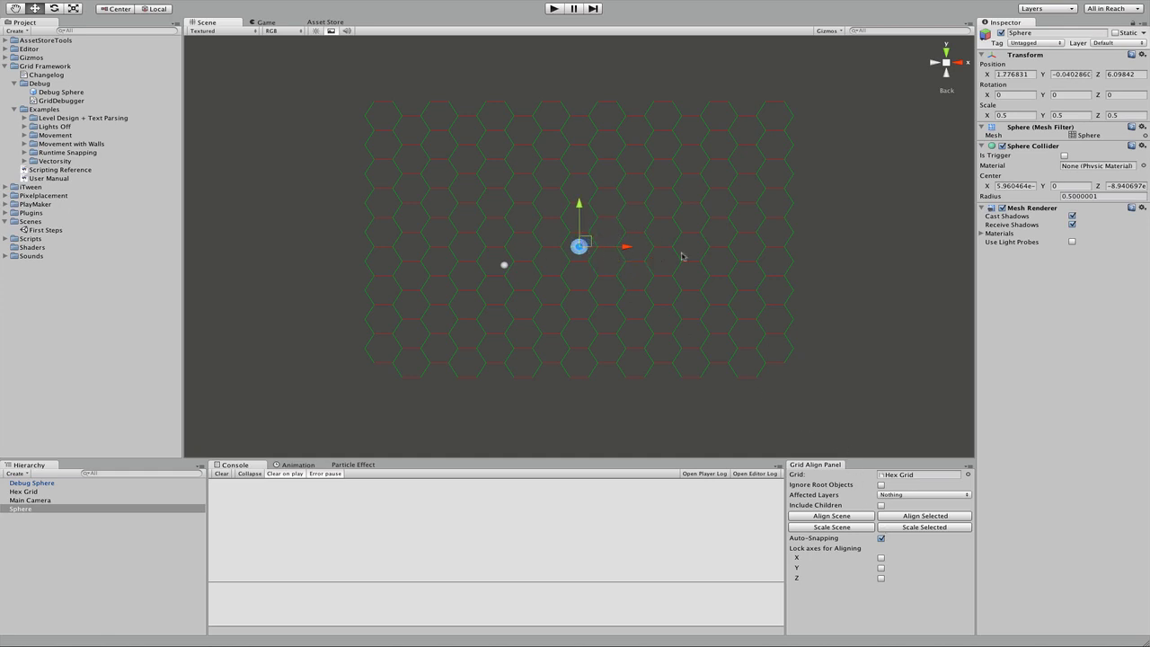
Duplicate the Sphere and make the copy its child in the Hierarchy.
left_click(882, 538)
key("ctrl+d")
left_click_drag(586, 240, 617, 226)
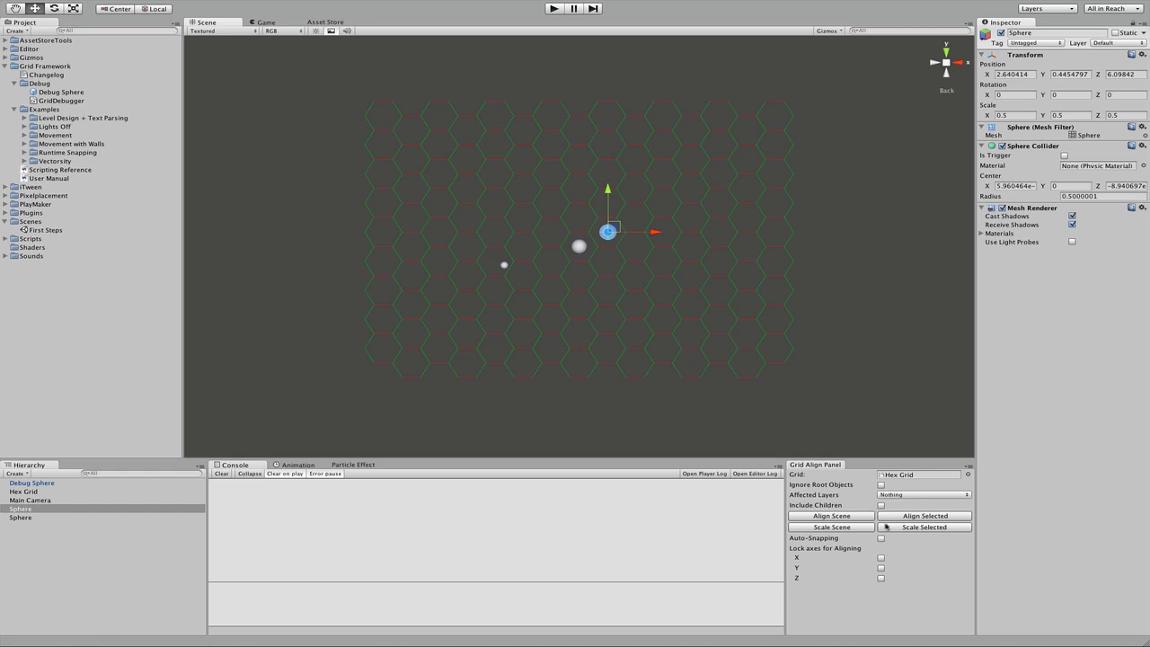
left_click(918, 518)
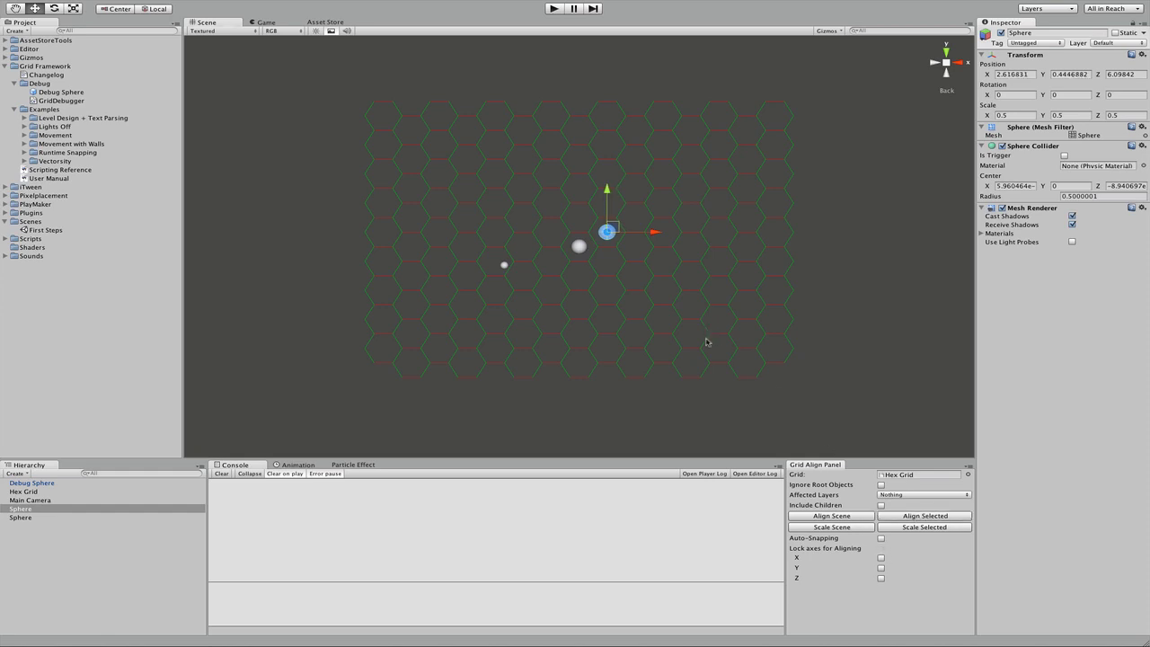
left_click_drag(20, 518, 21, 508)
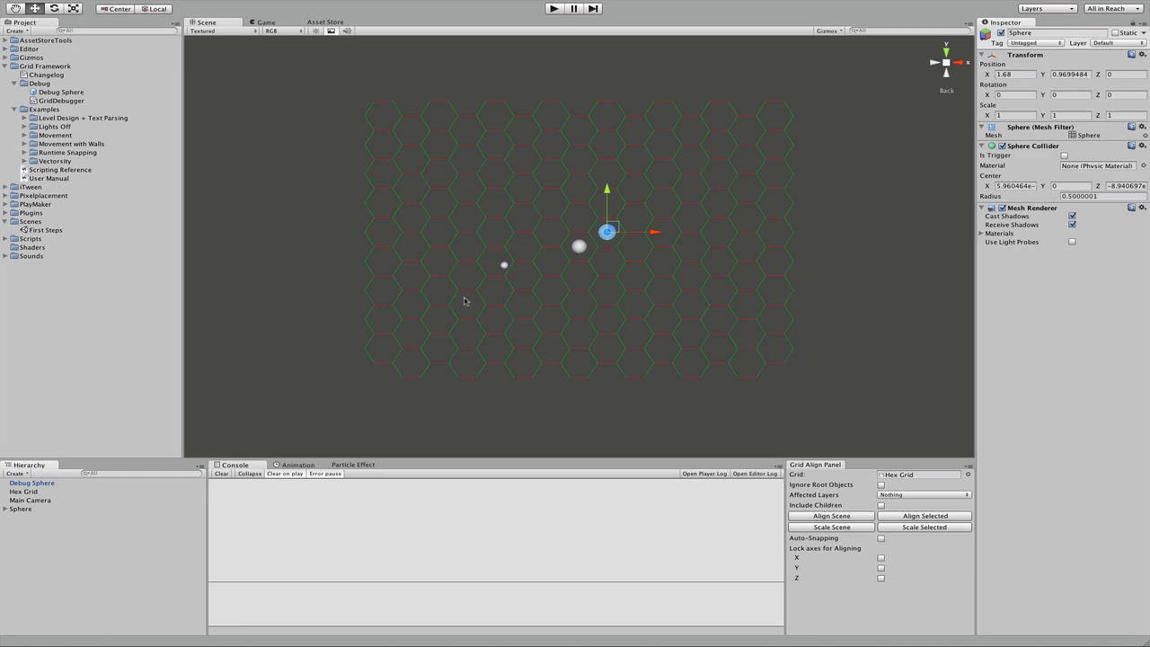
left_click(580, 246)
left_click(5, 509)
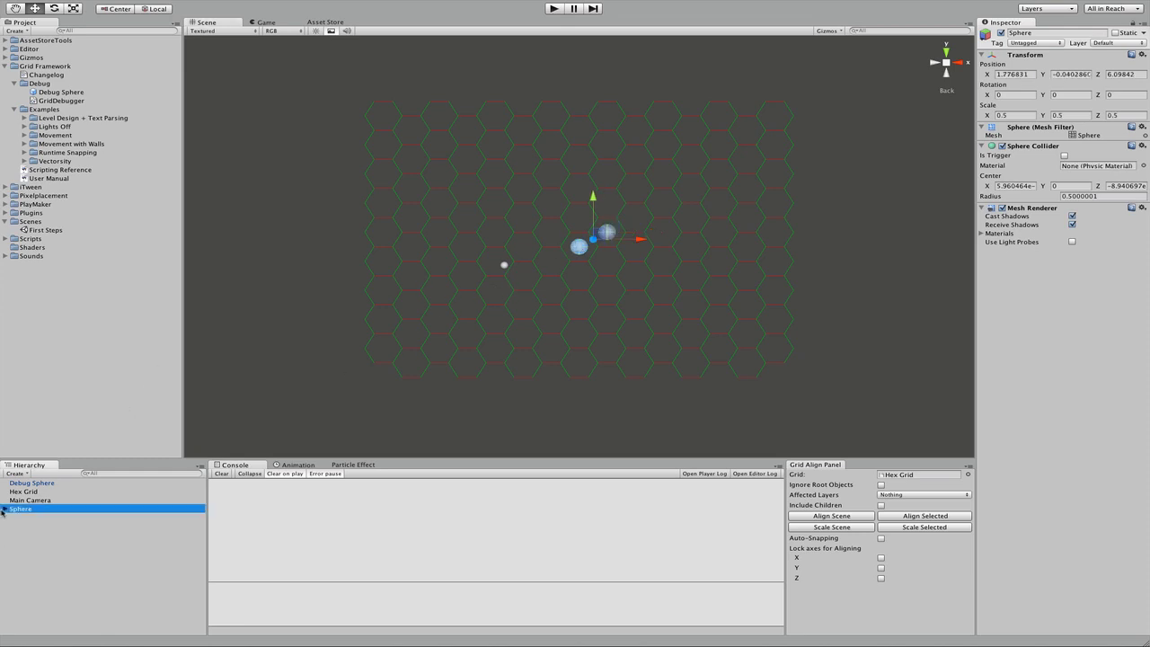
With Auto-Snapping on, snap the sphere pair across hex cells to about X 2.62, Y 0.44, Z 6.10.
left_click(880, 538)
left_click_drag(602, 239, 634, 188)
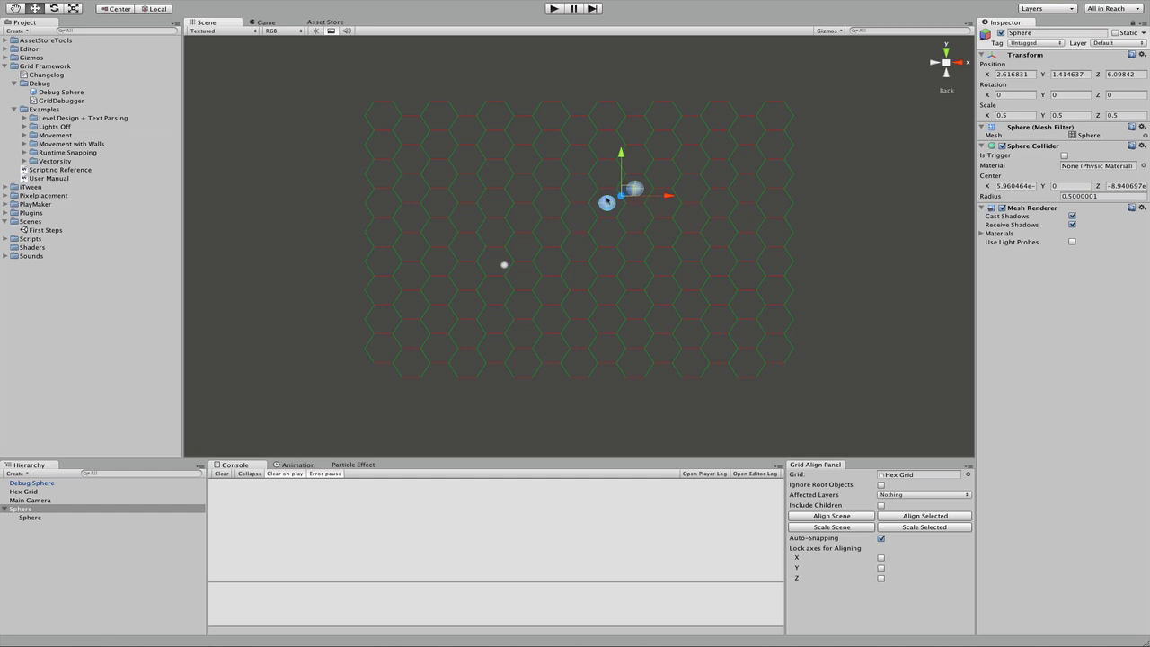
left_click_drag(621, 198, 667, 215)
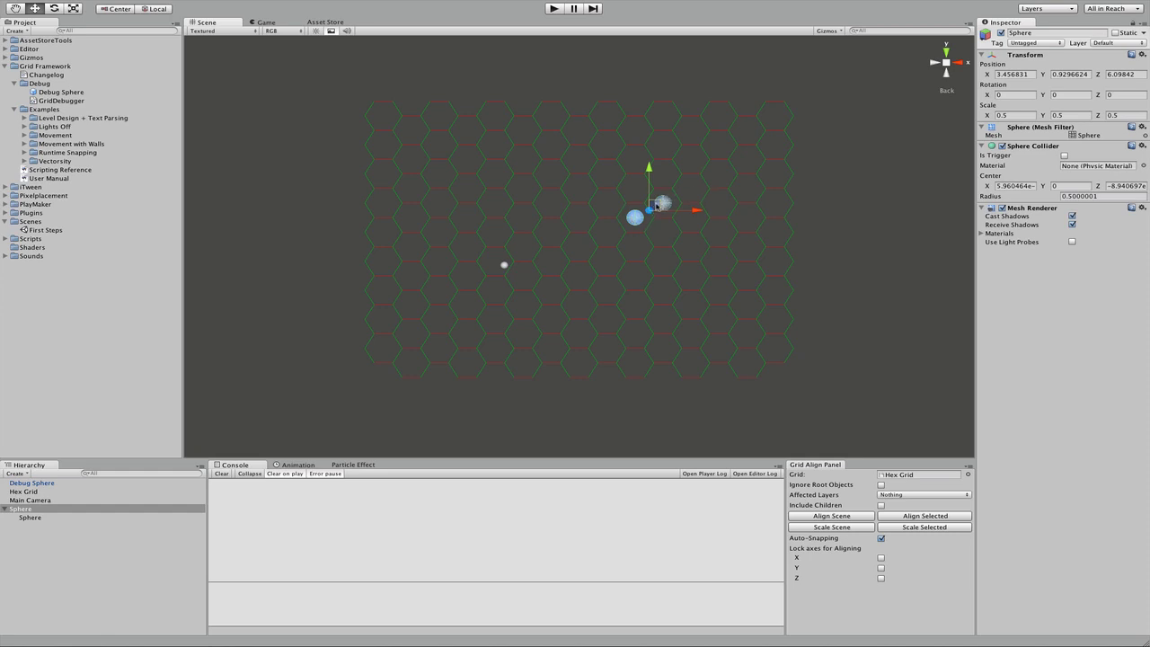
left_click_drag(656, 206, 683, 207)
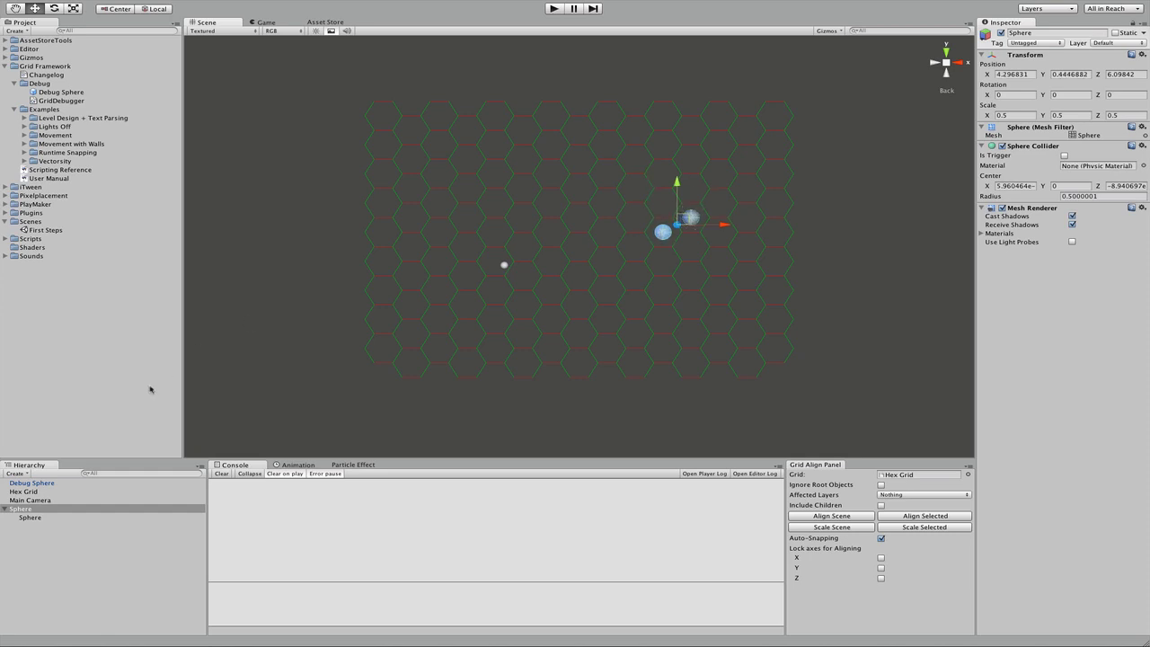
left_click(69, 511)
left_click(68, 509)
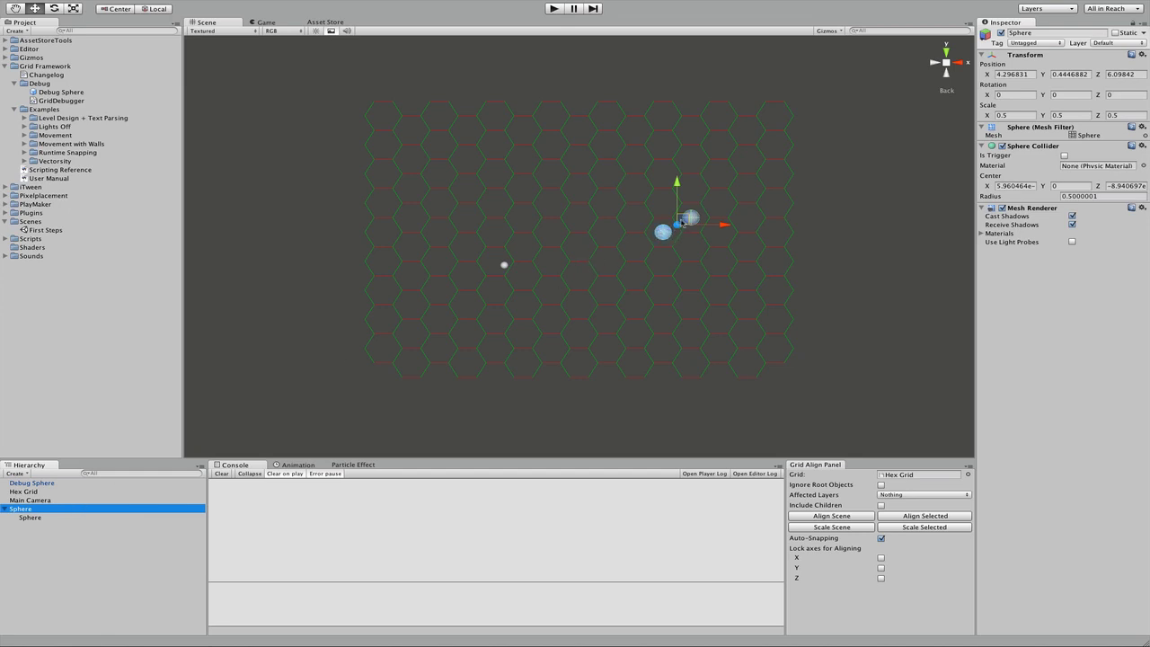
left_click_drag(682, 221, 626, 208)
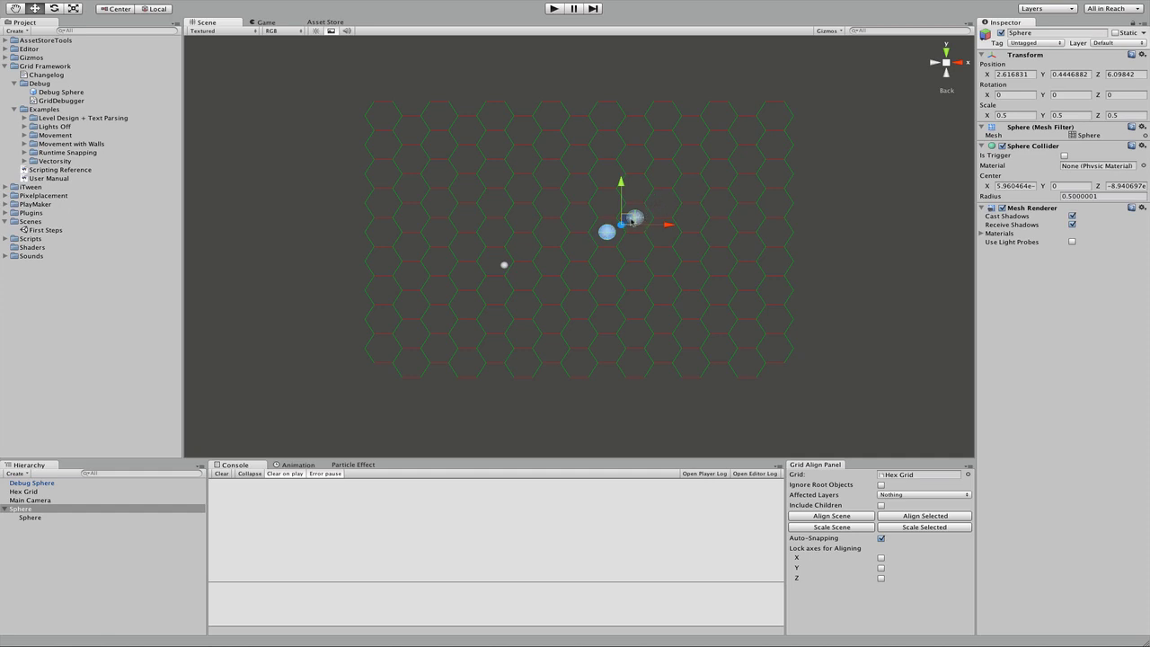
left_click_drag(634, 217, 597, 235)
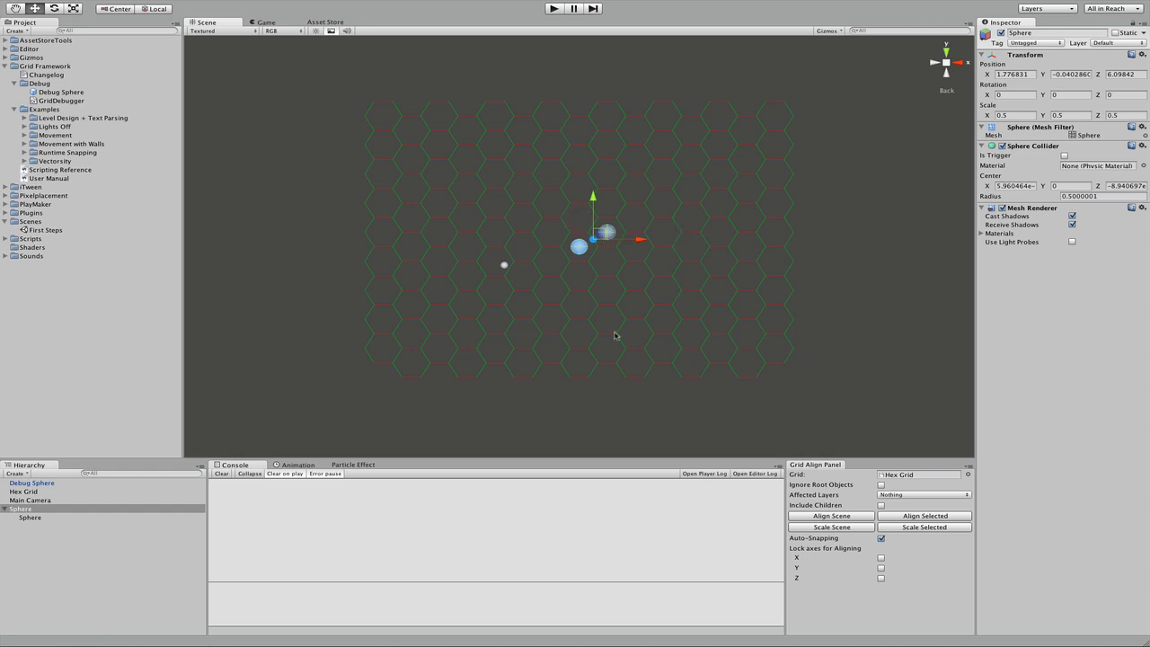
left_click_drag(600, 235, 627, 220)
left_click(288, 5)
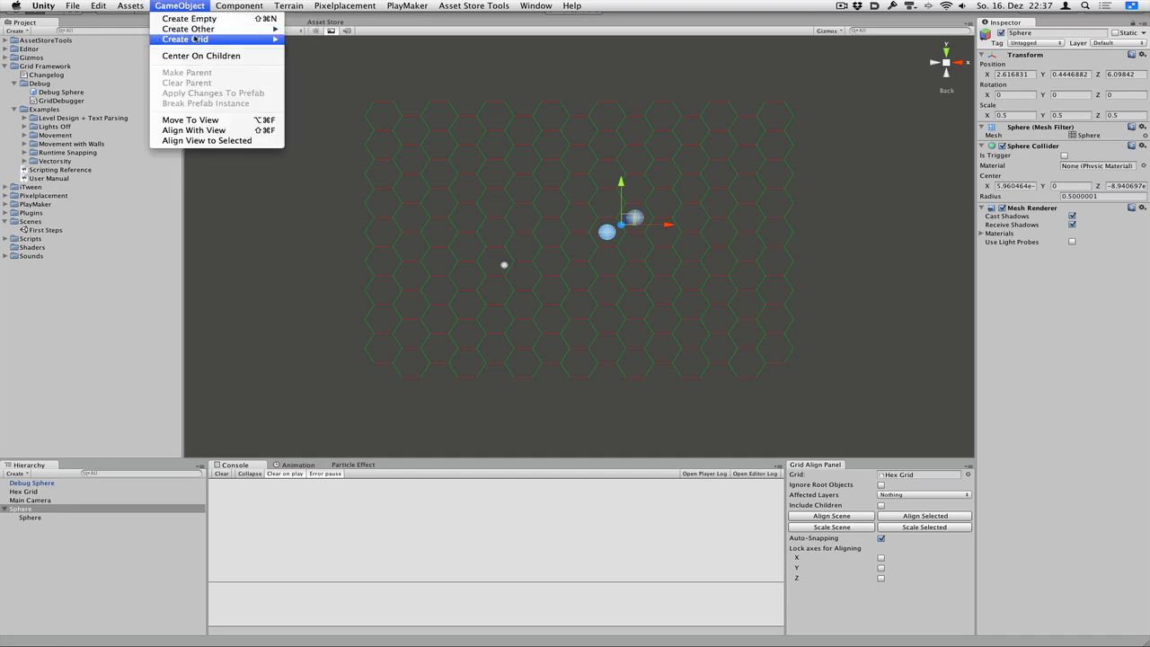
Create a Cube, stretch it to about double width, and shift it right above the spheres.
mouse_move(233, 29)
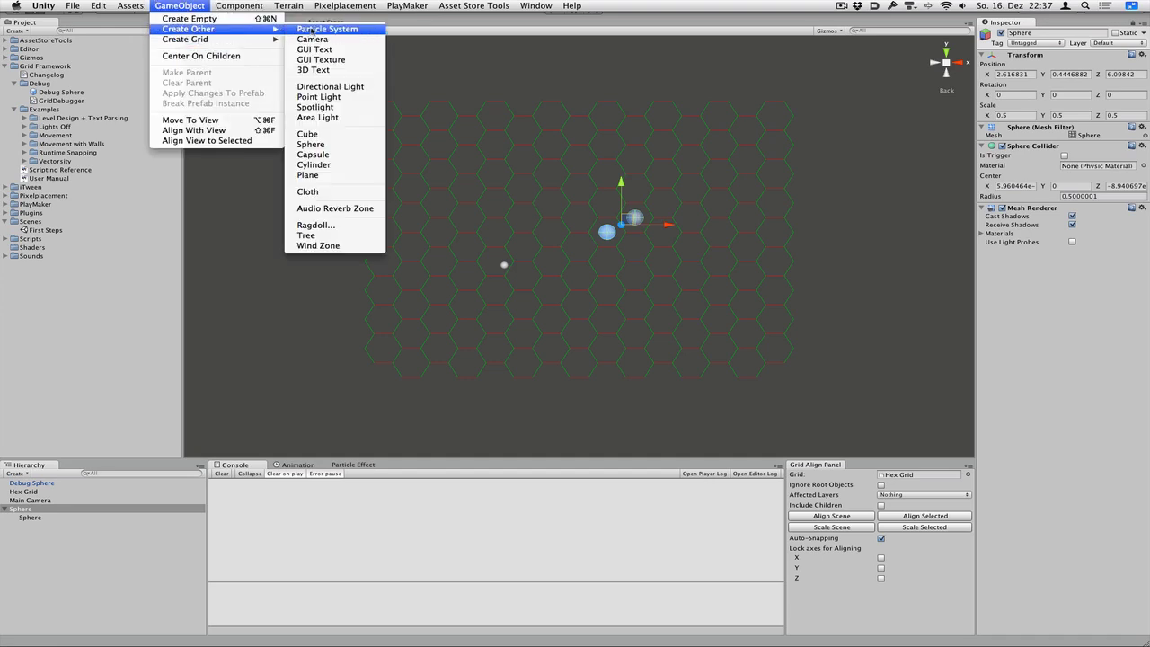
left_click(331, 134)
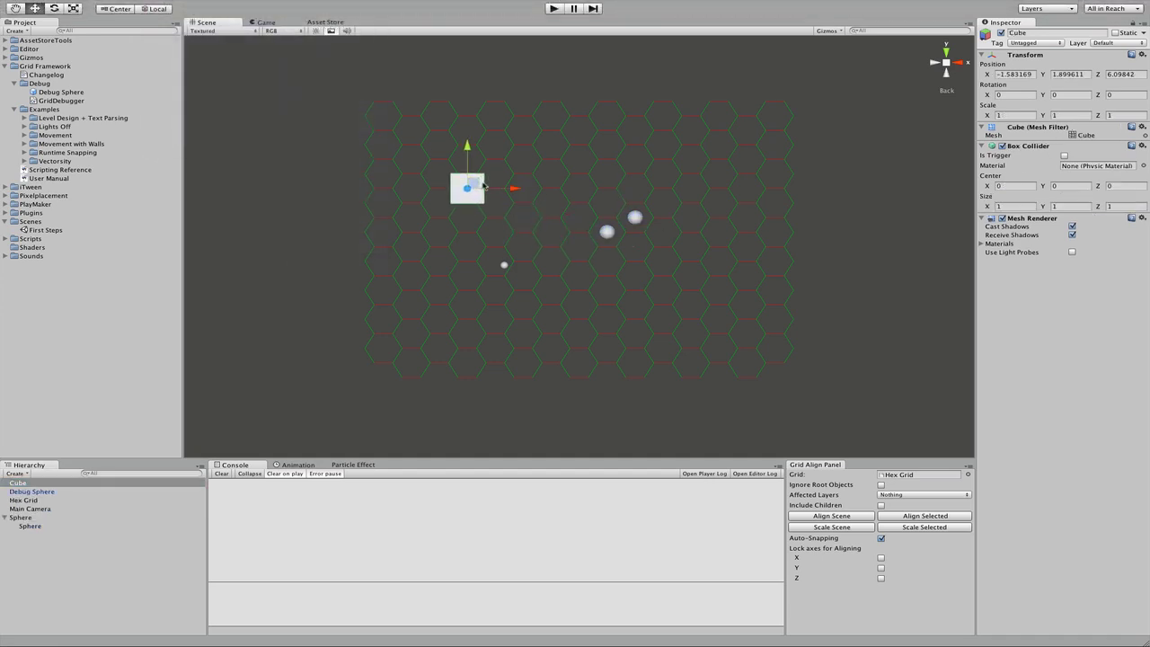
key("e")
key("r")
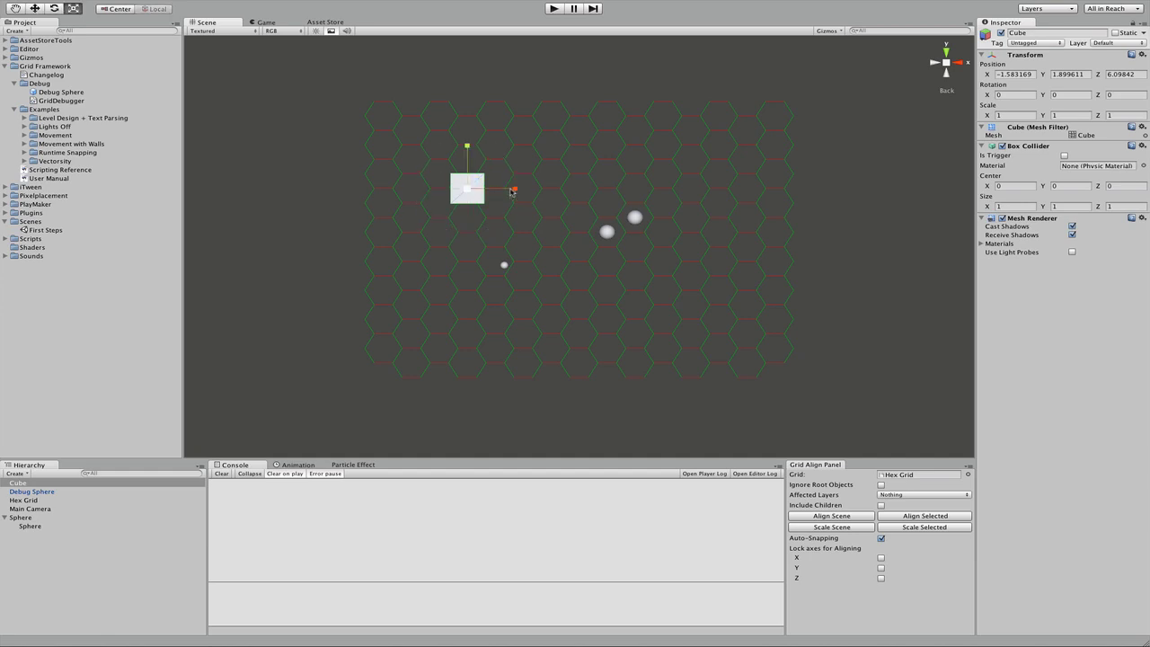
left_click_drag(527, 191, 562, 189)
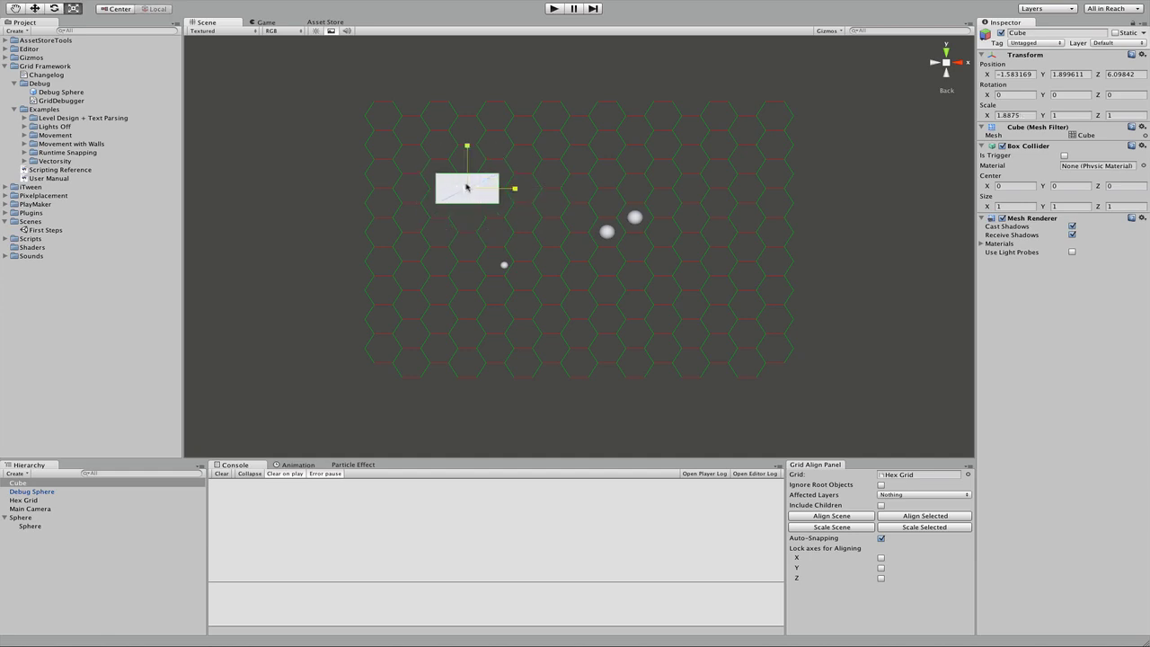
left_click_drag(466, 187, 495, 175)
key("w")
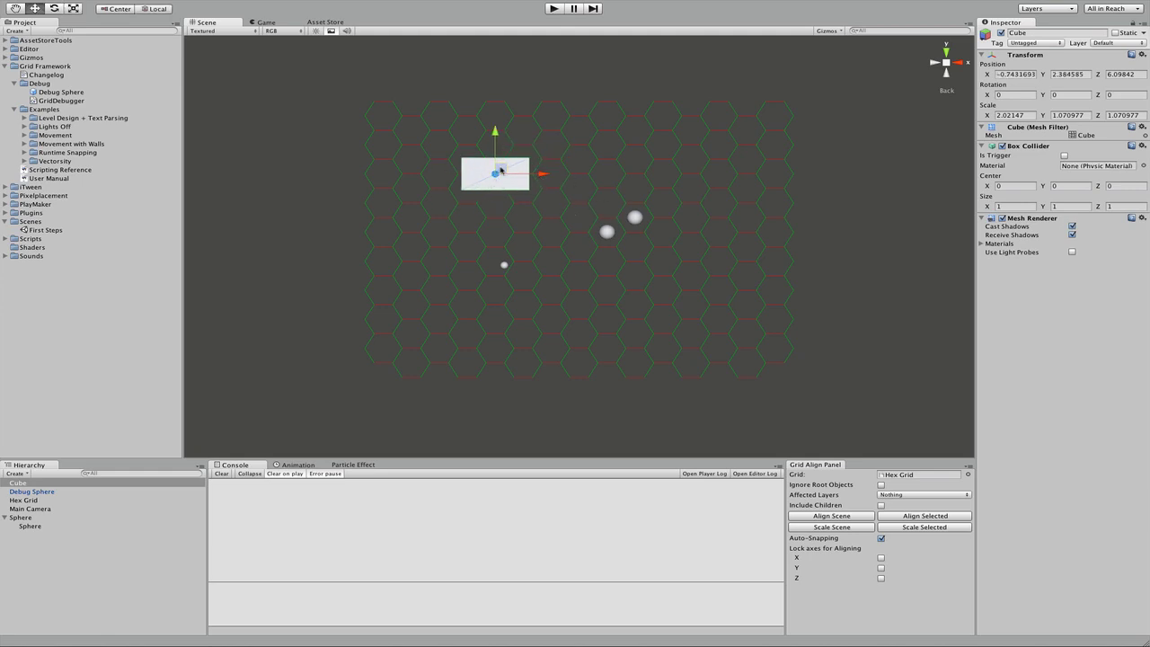
left_click_drag(500, 170, 556, 170)
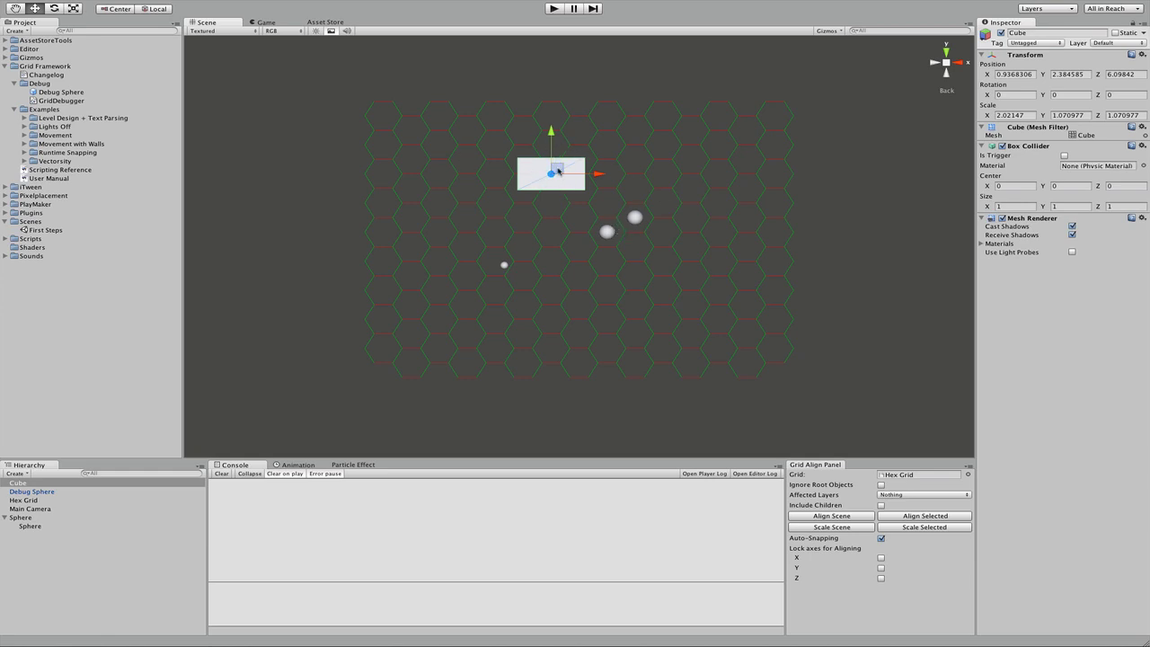
Open the Movement scene without saving, then select the spheres on the rectangular and hex grids.
left_click(25, 134)
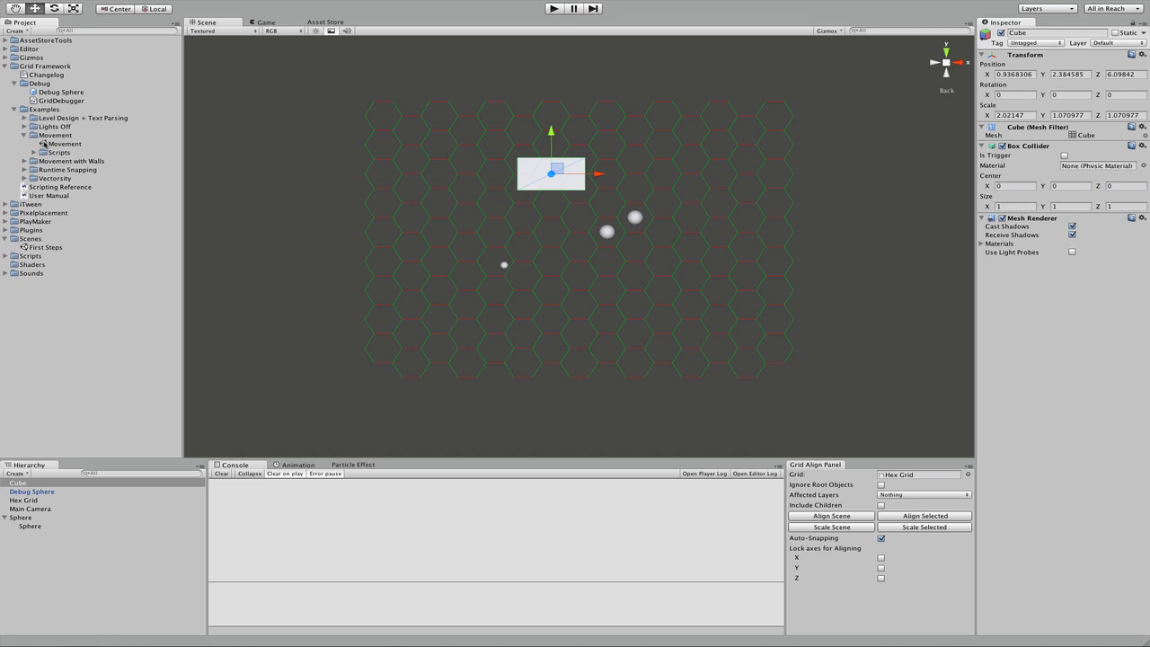
double_click(44, 144)
left_click(476, 206)
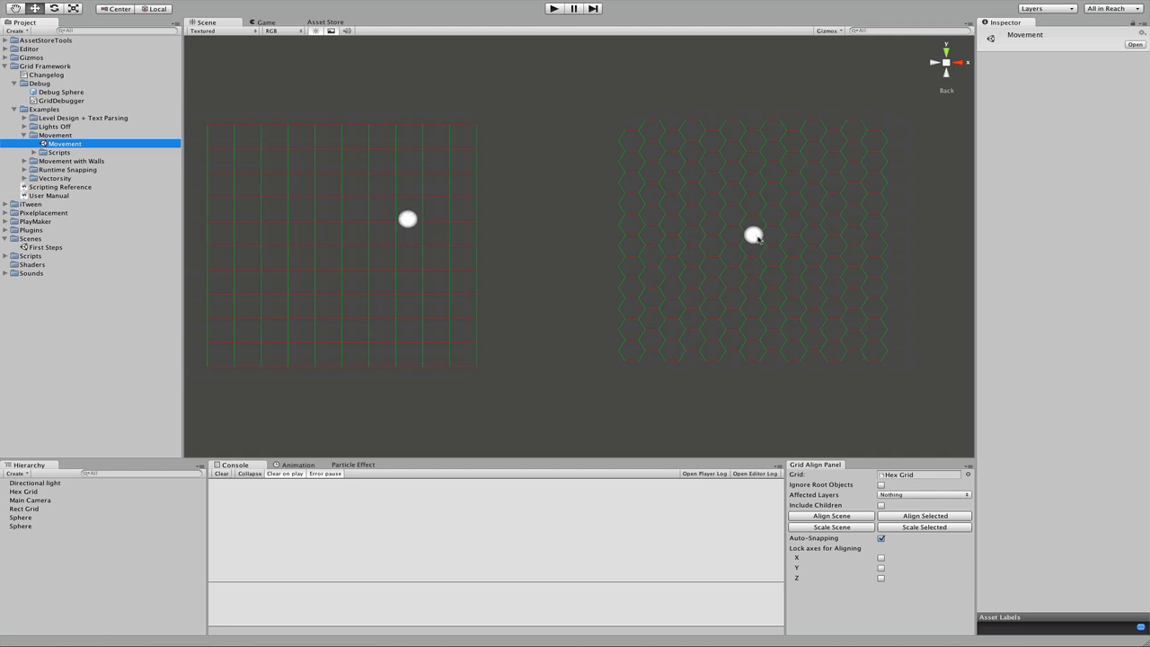
left_click(406, 223)
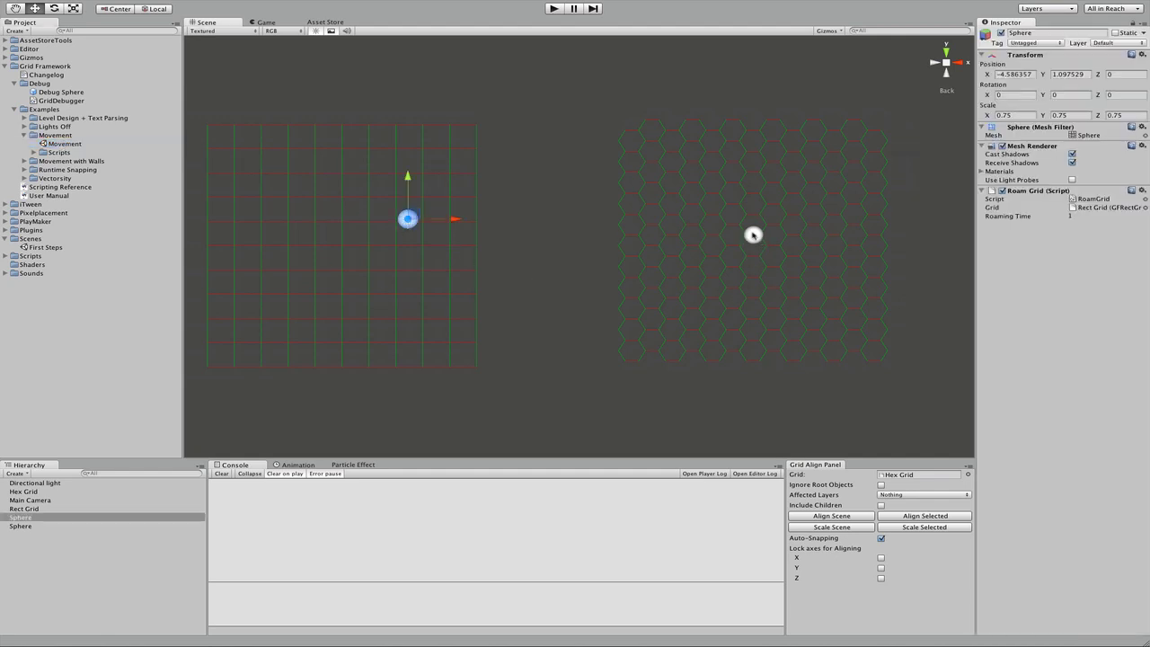
left_click(753, 235)
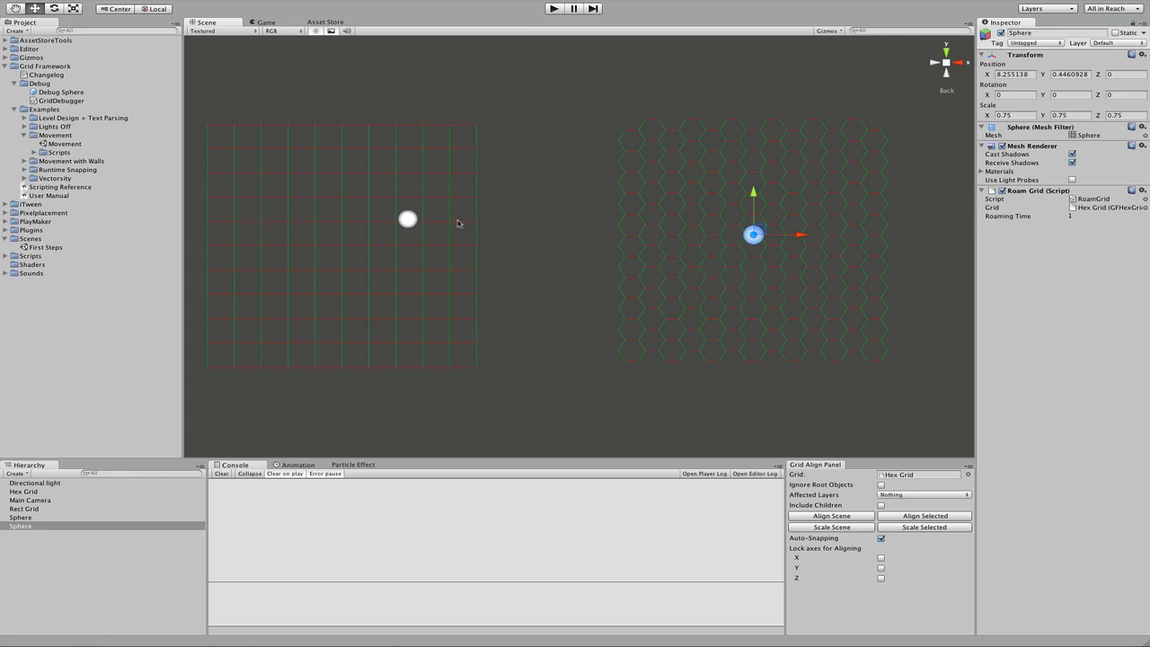
Browse the grid classes inside Plugins > Grid Framework, then collapse Plugins again.
left_click(3, 231)
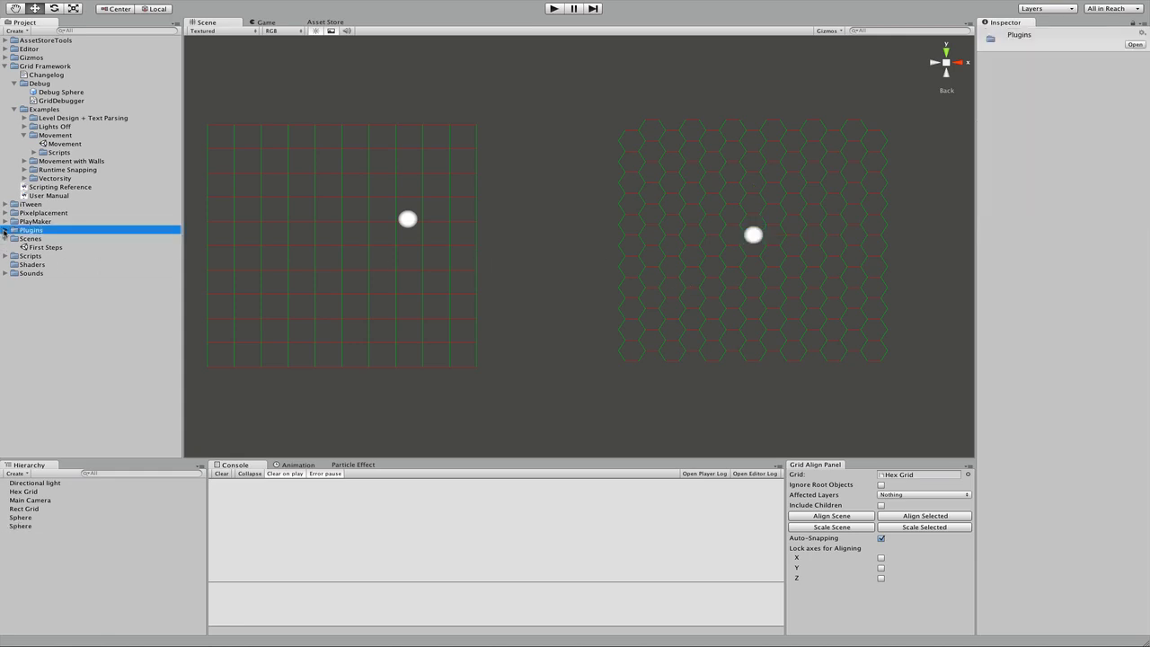
left_click(5, 231)
left_click(15, 239)
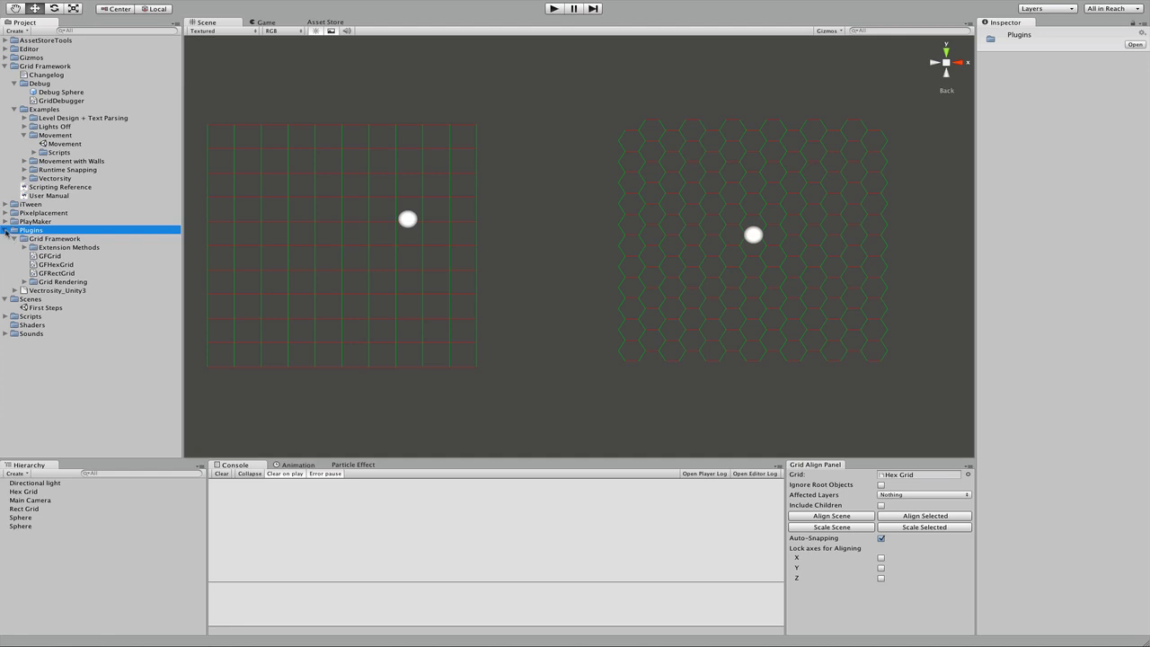
left_click(6, 231)
Check each sphere's Roam Grid, then replace the hex-side sphere's Grid with Hex Grid.
left_click(401, 220)
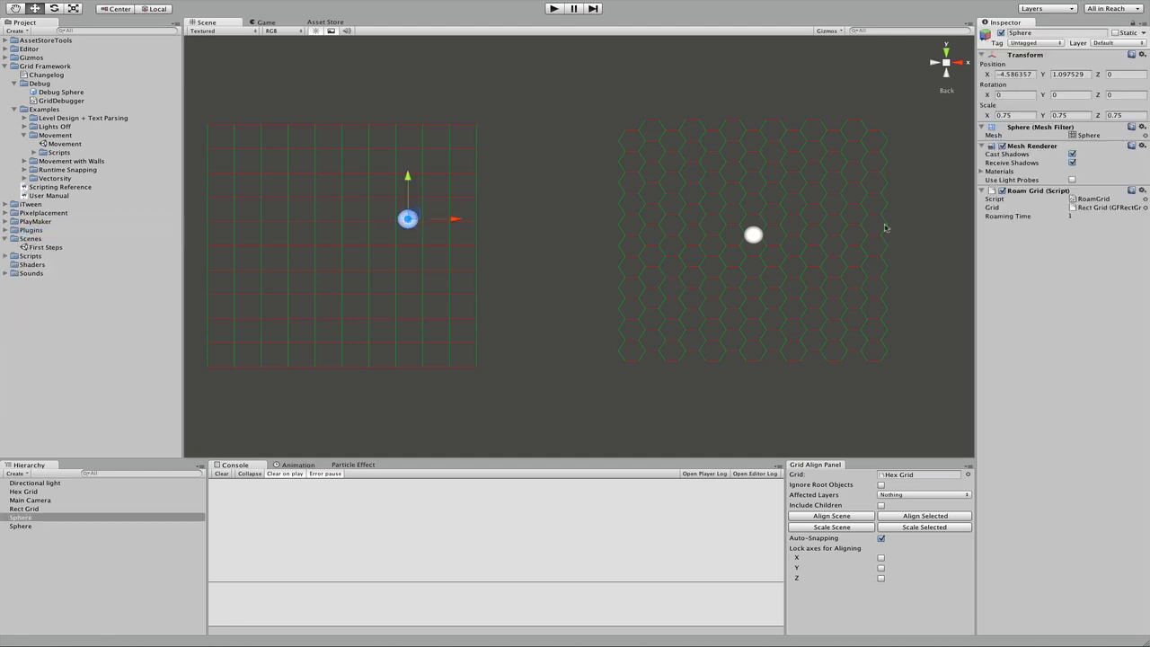
left_click(1097, 209)
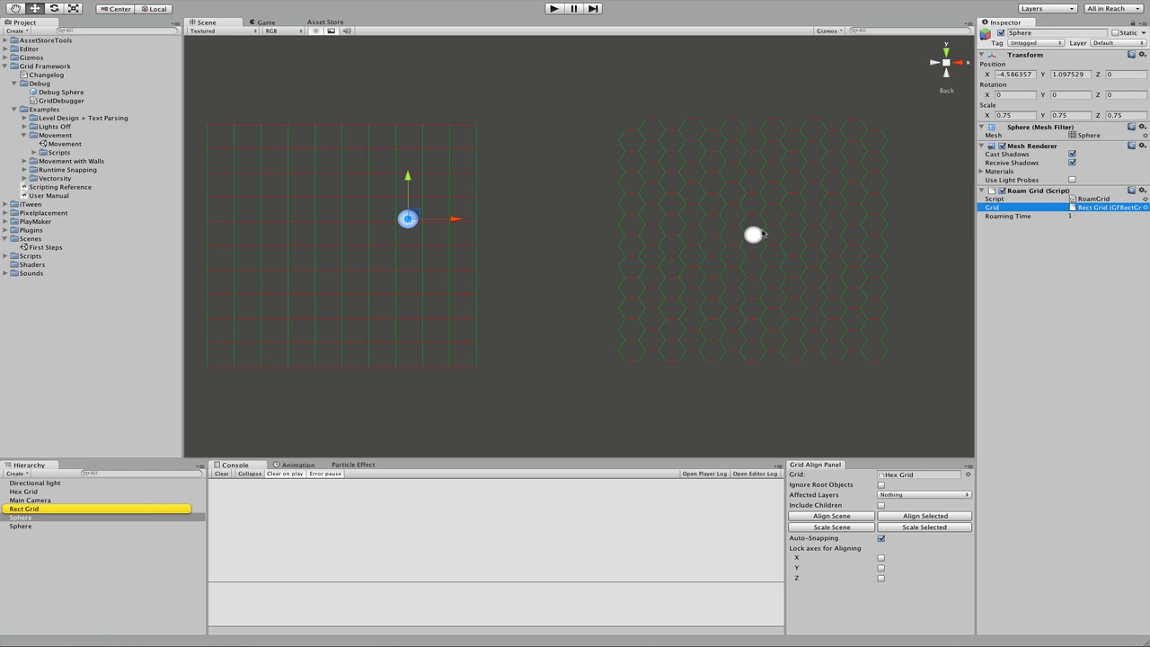
left_click(753, 234)
left_click(1085, 210)
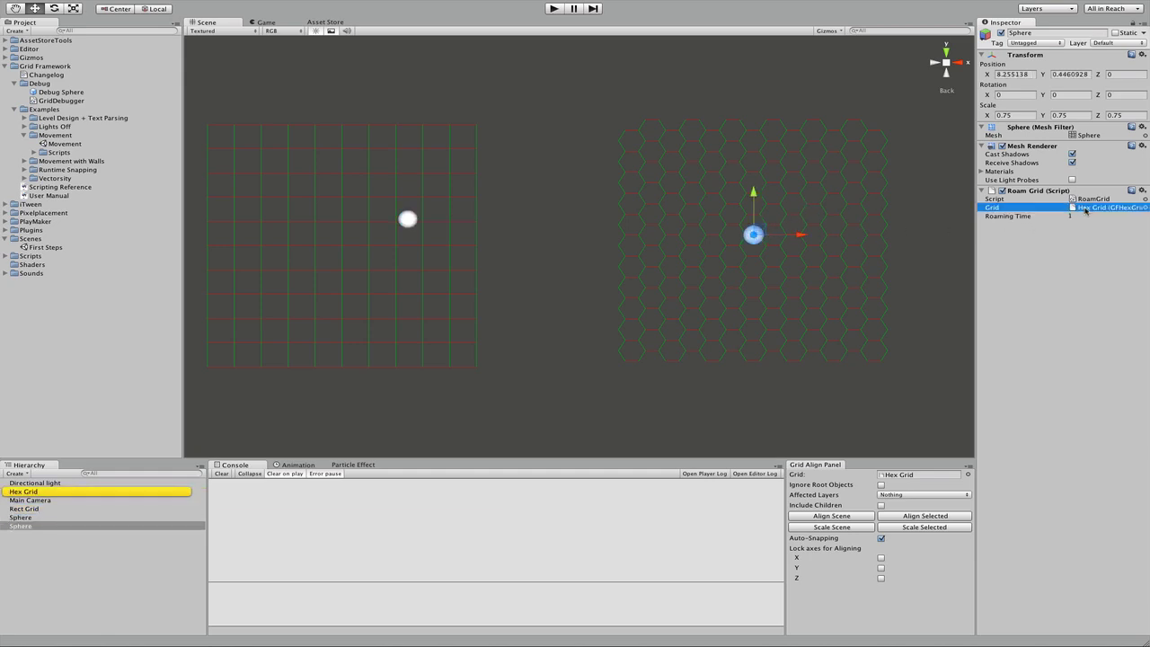
key("Delete")
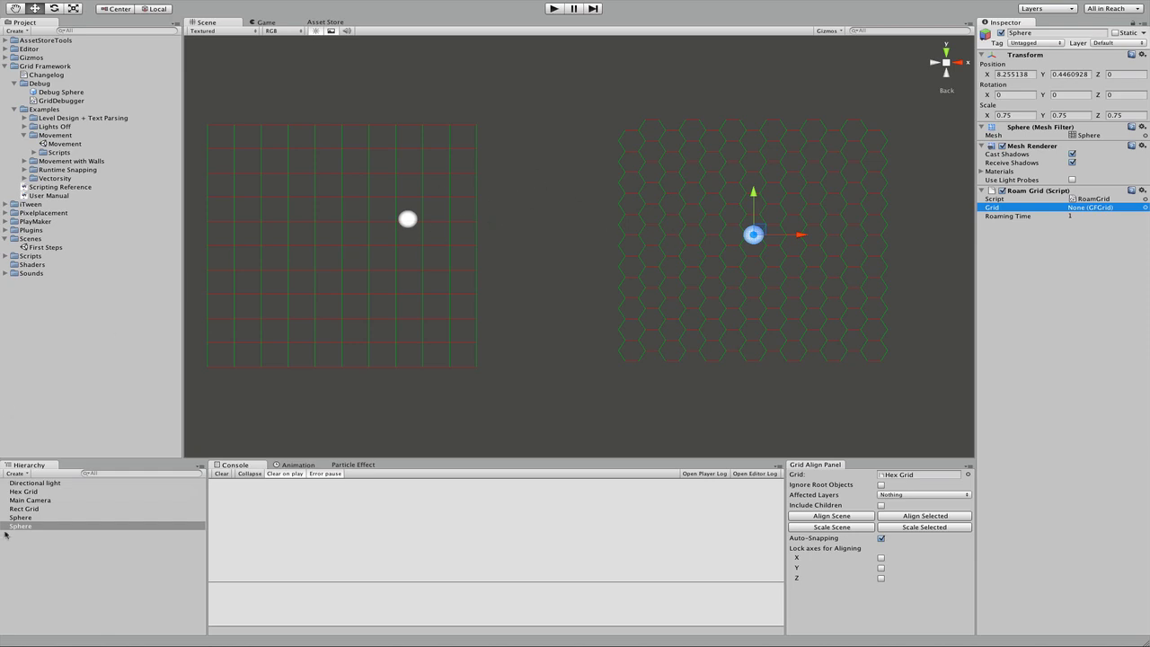
left_click_drag(16, 489, 1081, 213)
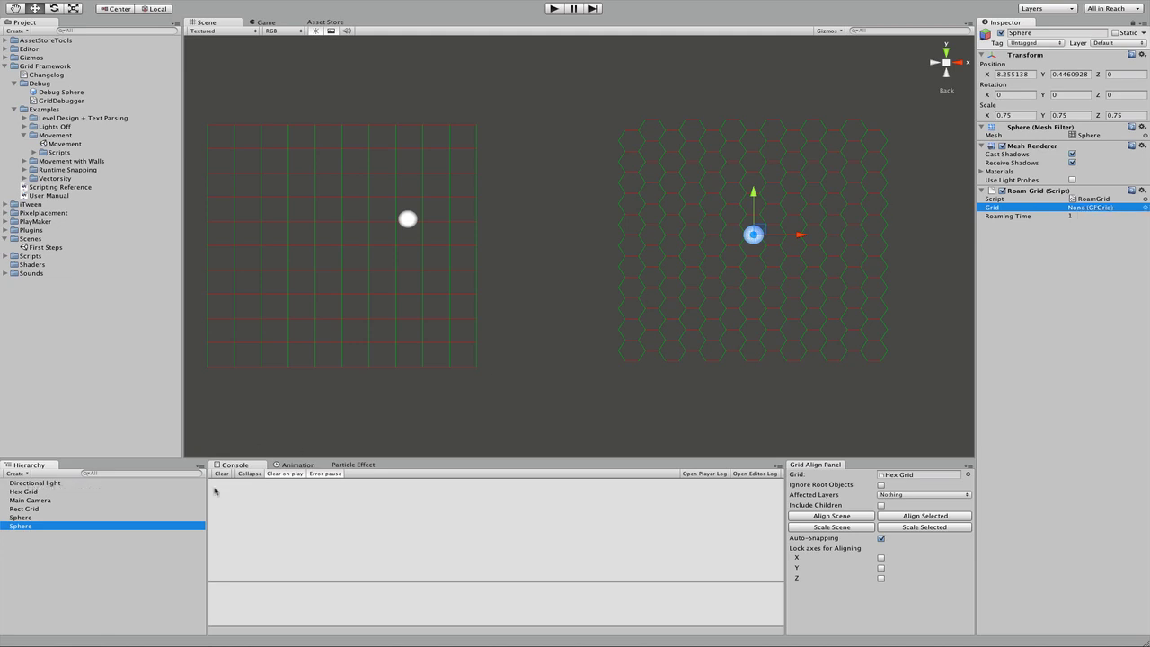
left_click_drag(27, 492, 1090, 209)
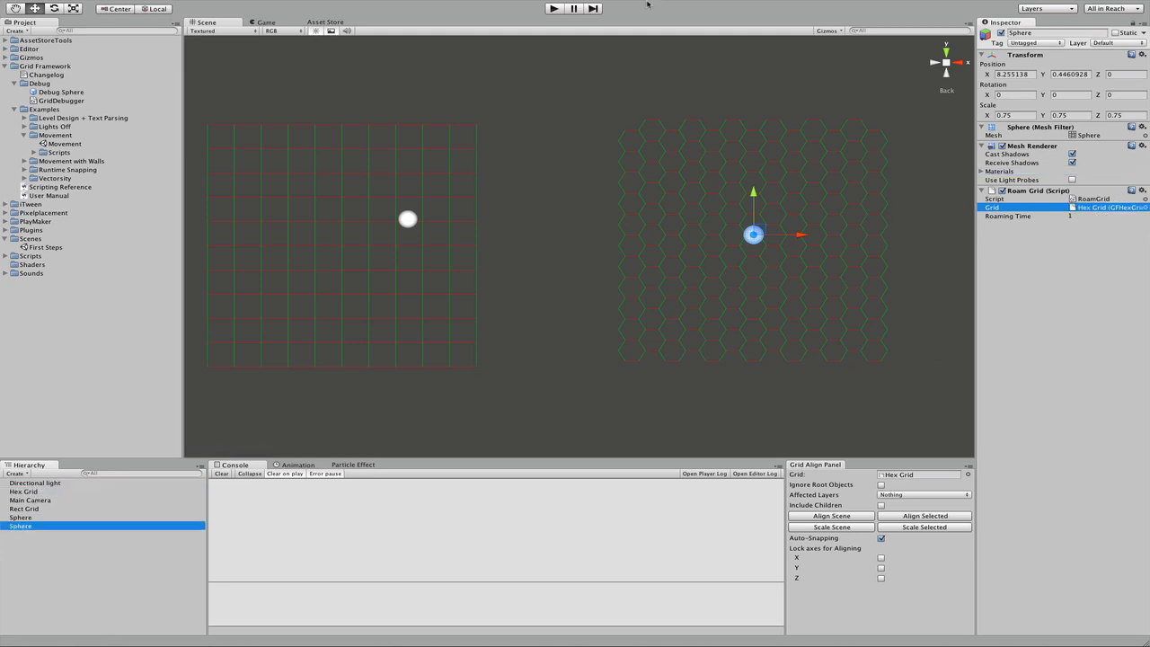
Play-test the spheres roaming, stop the scene, and collapse the Movement folder.
left_click(555, 9)
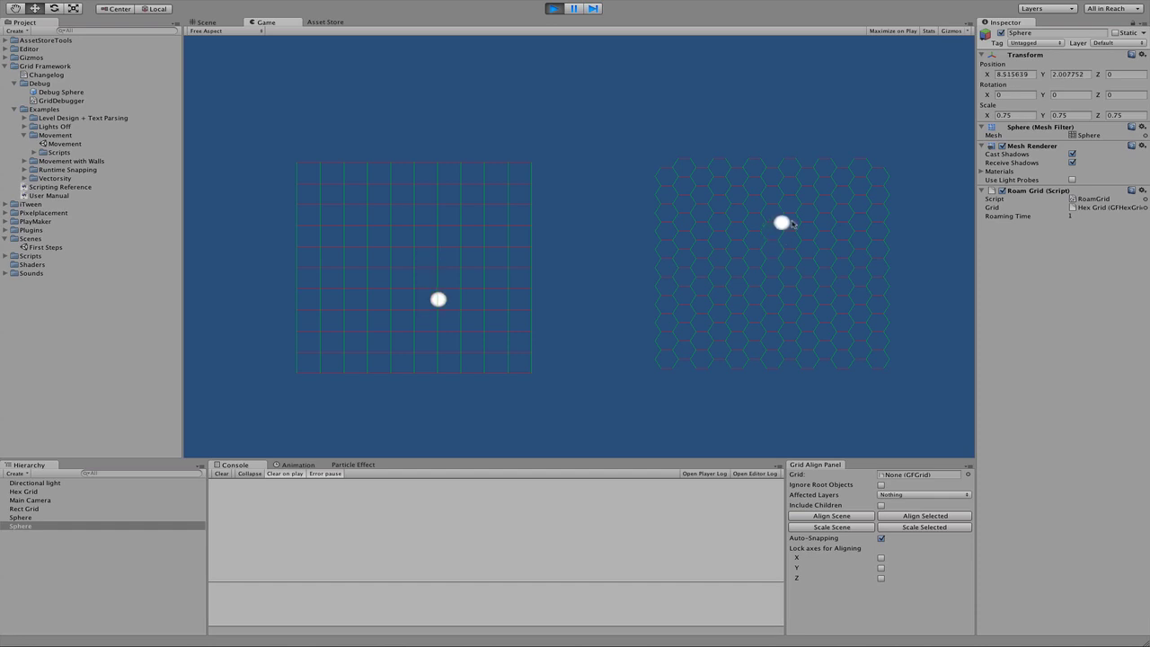
left_click(554, 9)
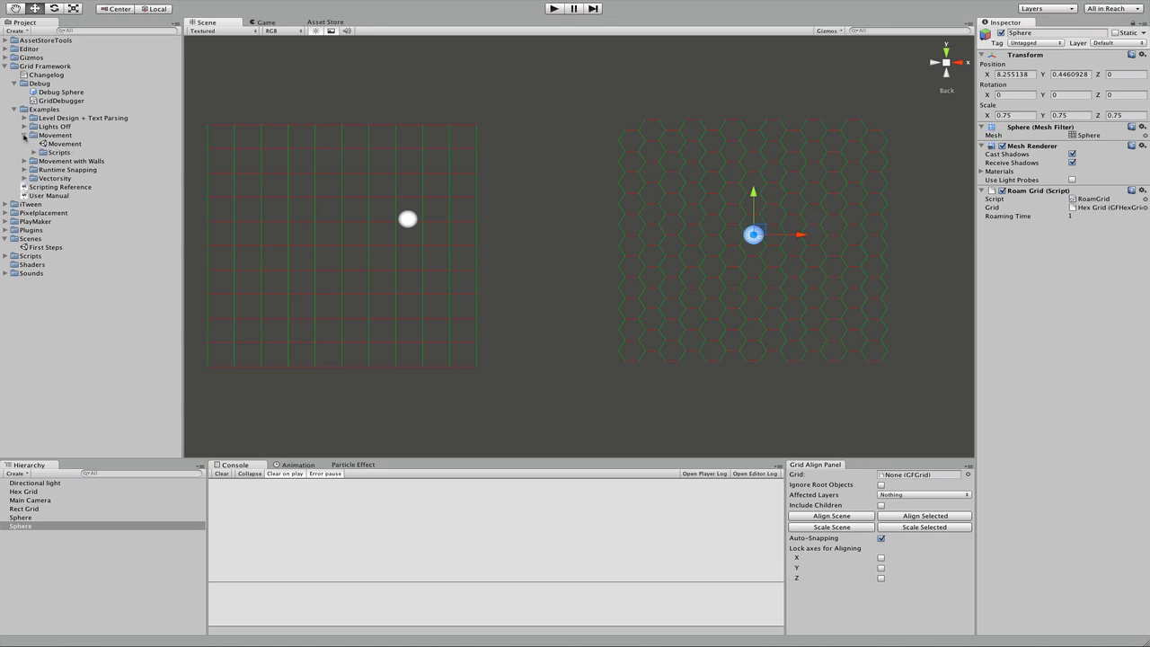
left_click(24, 134)
Open Design and Parsing with Don't Save, view Level 1's text, and marquee-select Hex Grid.
left_click(24, 118)
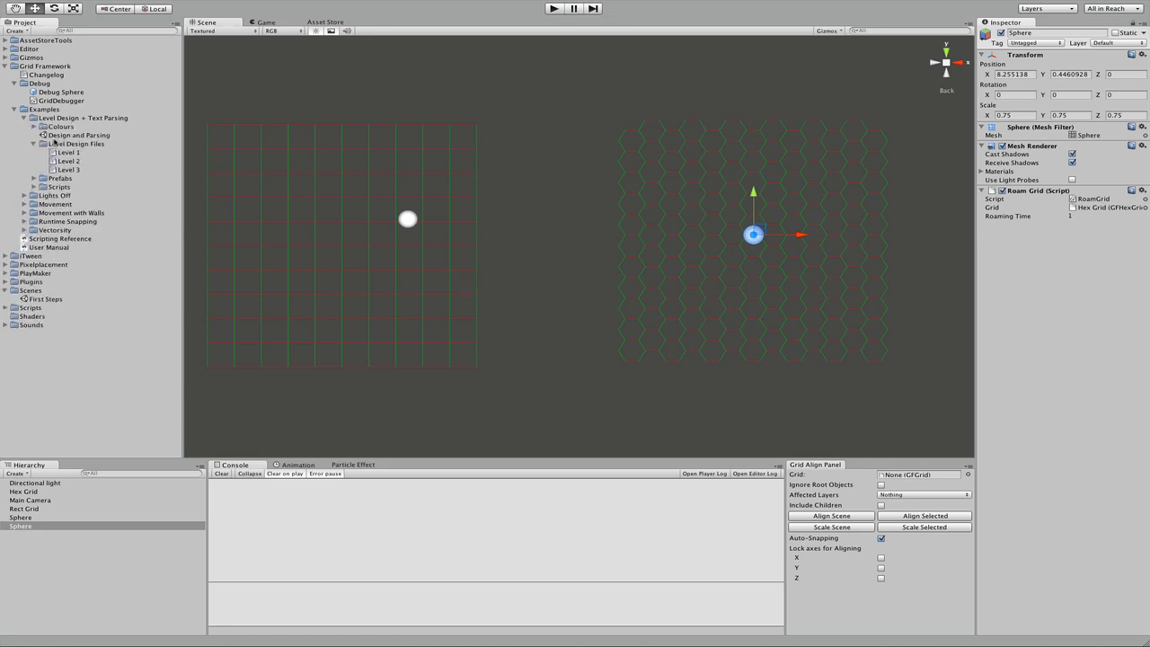
double_click(51, 135)
left_click(531, 208)
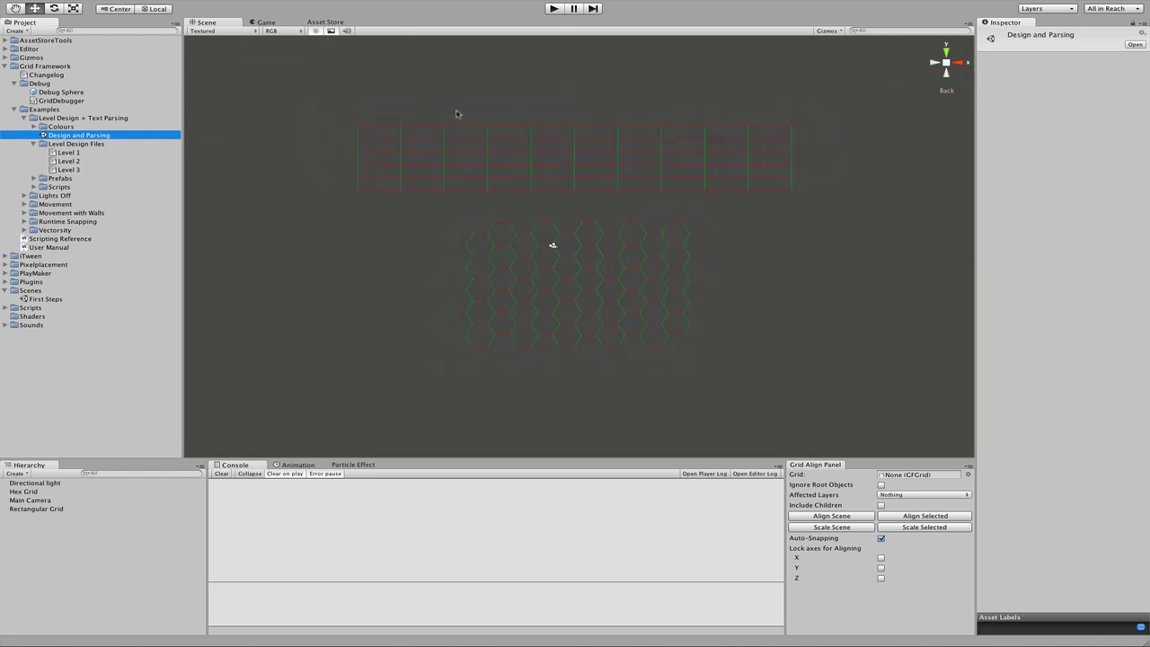
left_click(52, 152)
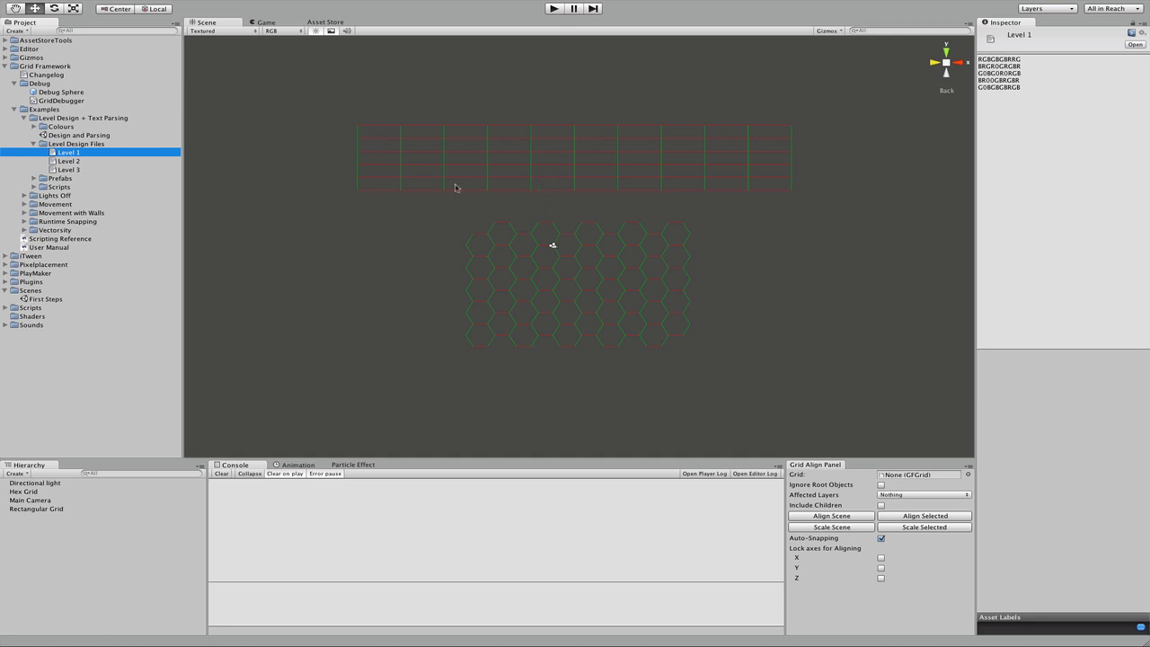
left_click_drag(449, 227, 527, 258)
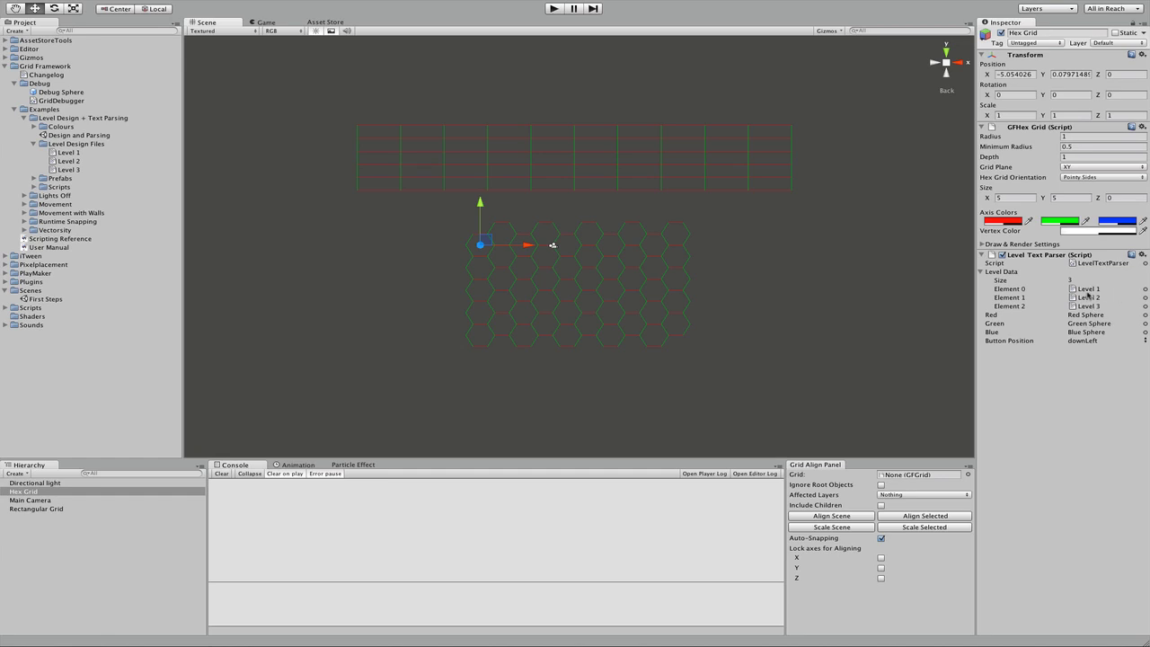
left_click(553, 8)
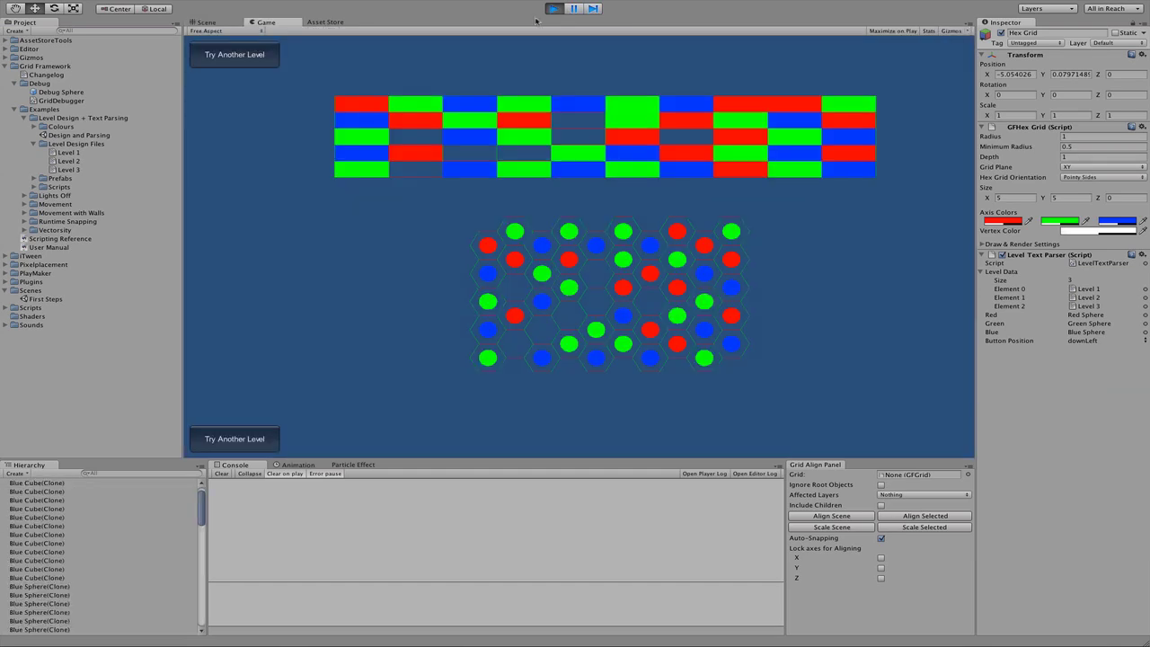
left_click(251, 438)
left_click(250, 437)
left_click(251, 437)
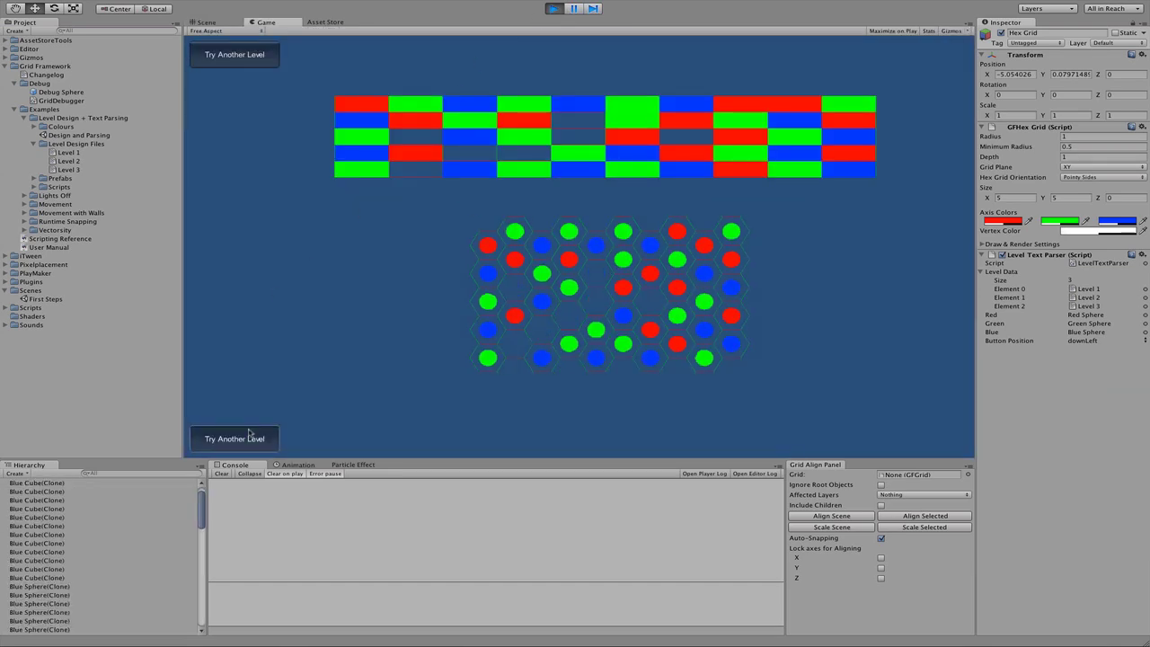
left_click(251, 438)
left_click(237, 55)
left_click(237, 55)
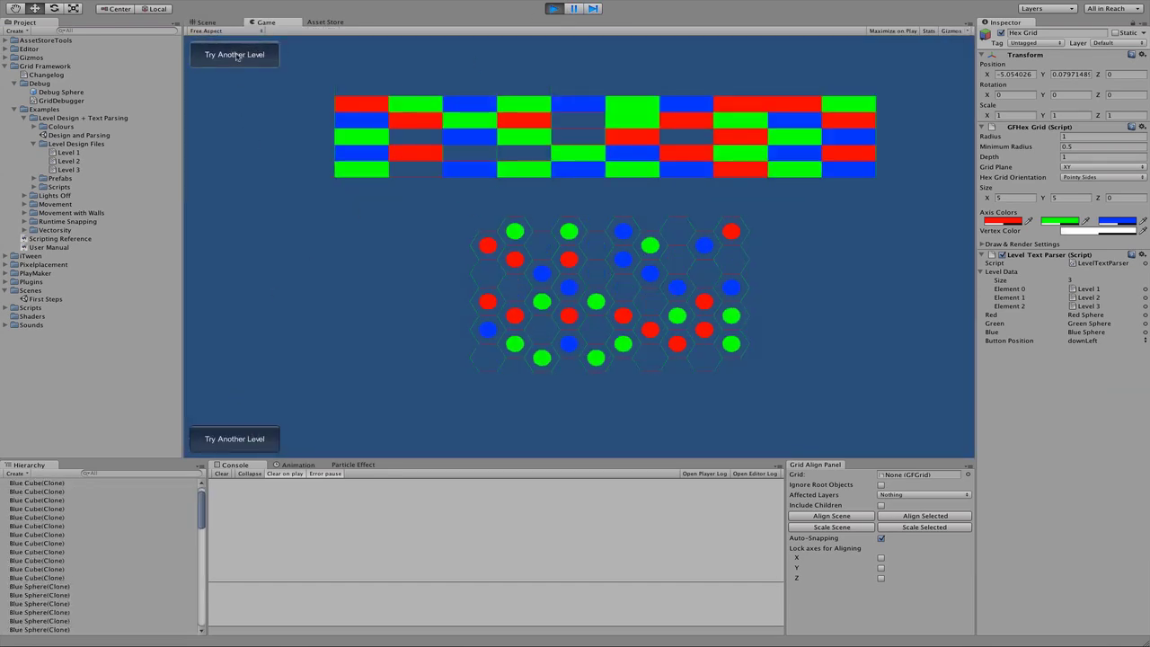
left_click(237, 55)
left_click(237, 55)
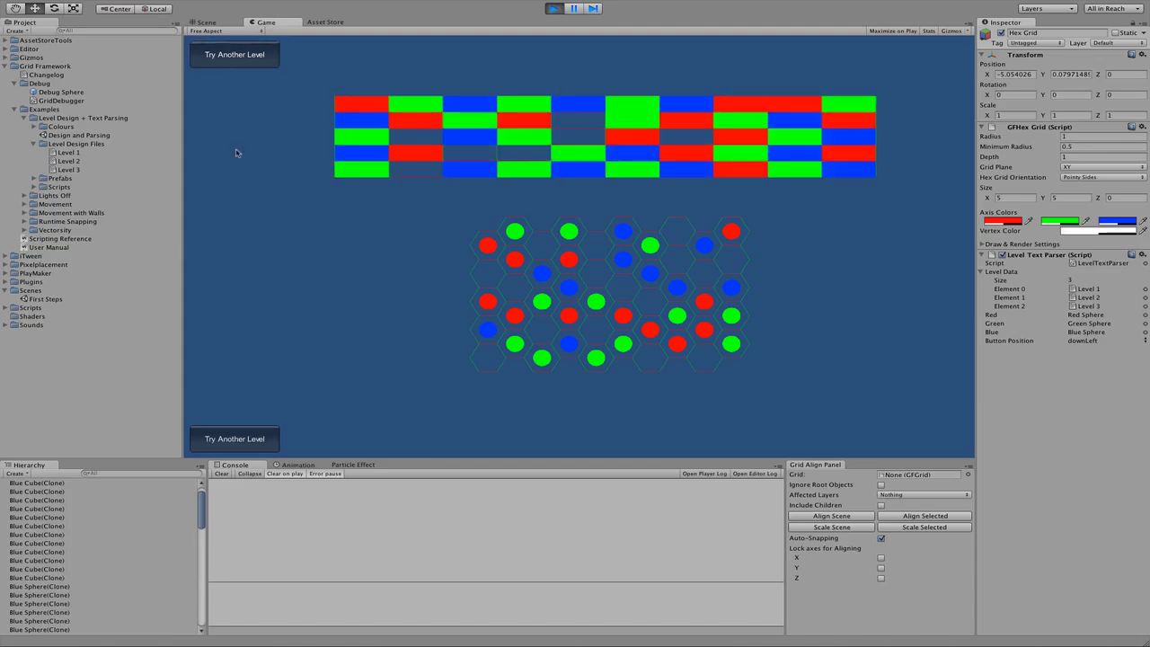
left_click(246, 438)
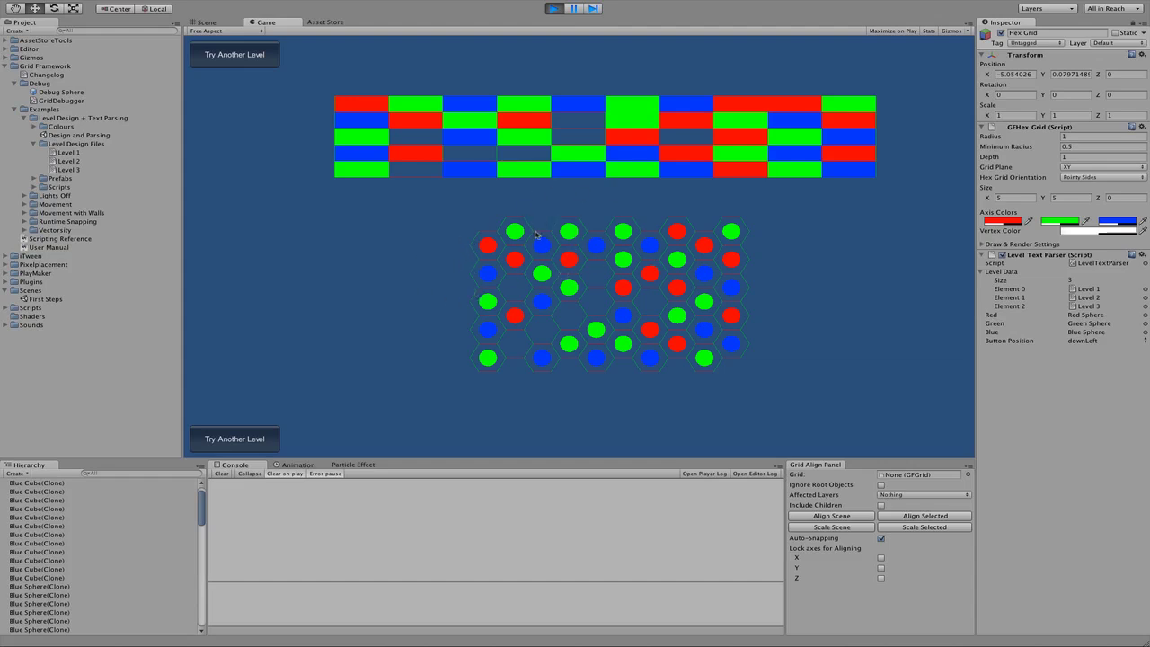
left_click(553, 9)
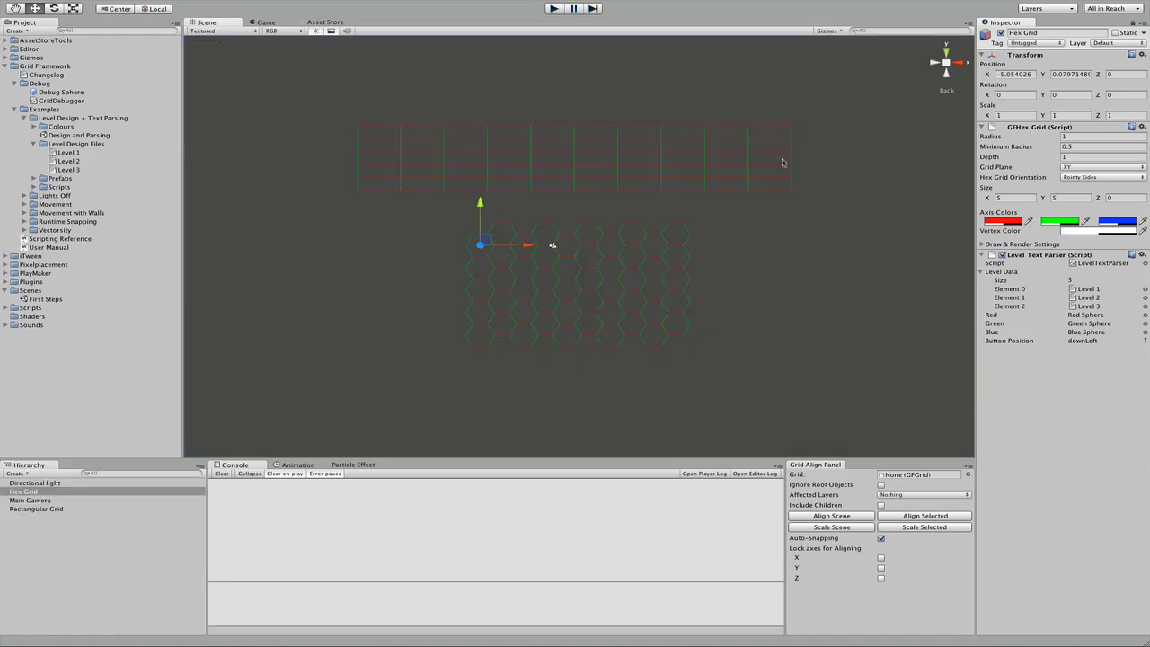
Compare Rectangular Grid and Hex Grid Level Text Parser settings, then open LevelTextParser.cs in MonoDevelop.
left_click(321, 109)
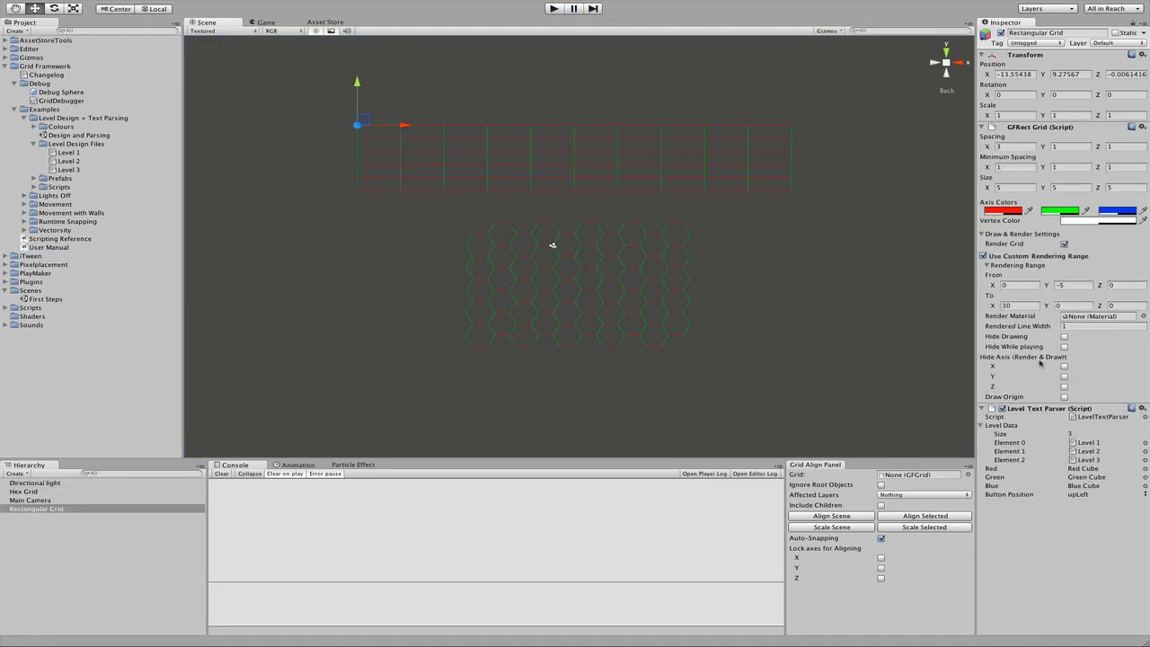
left_click(448, 226)
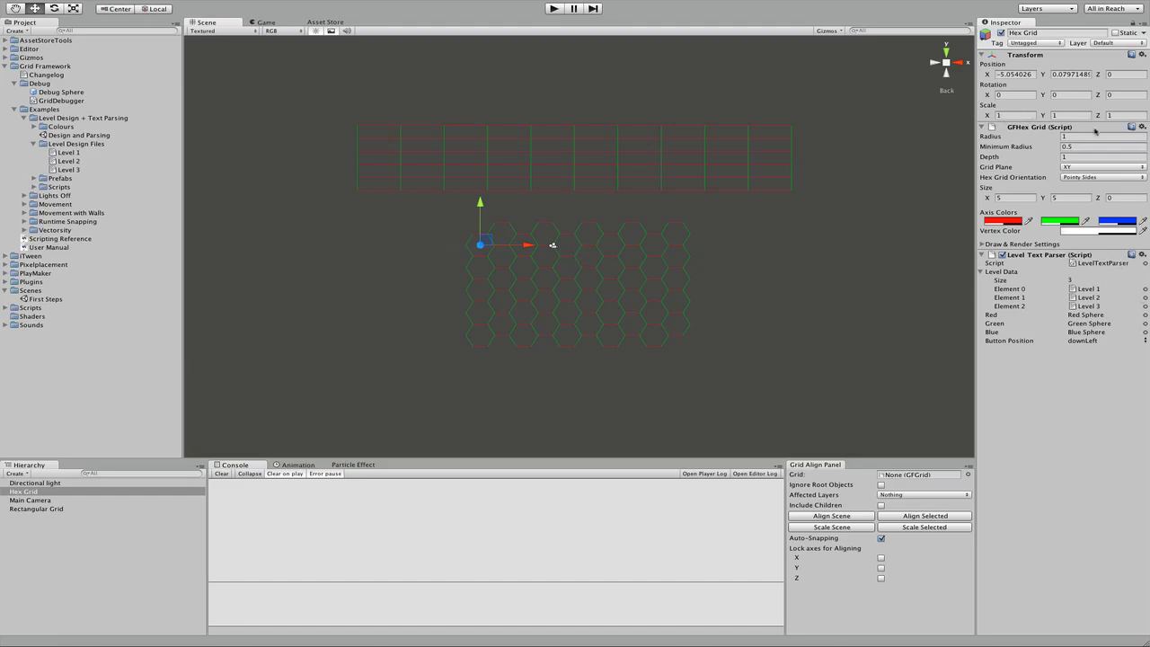
double_click(1120, 263)
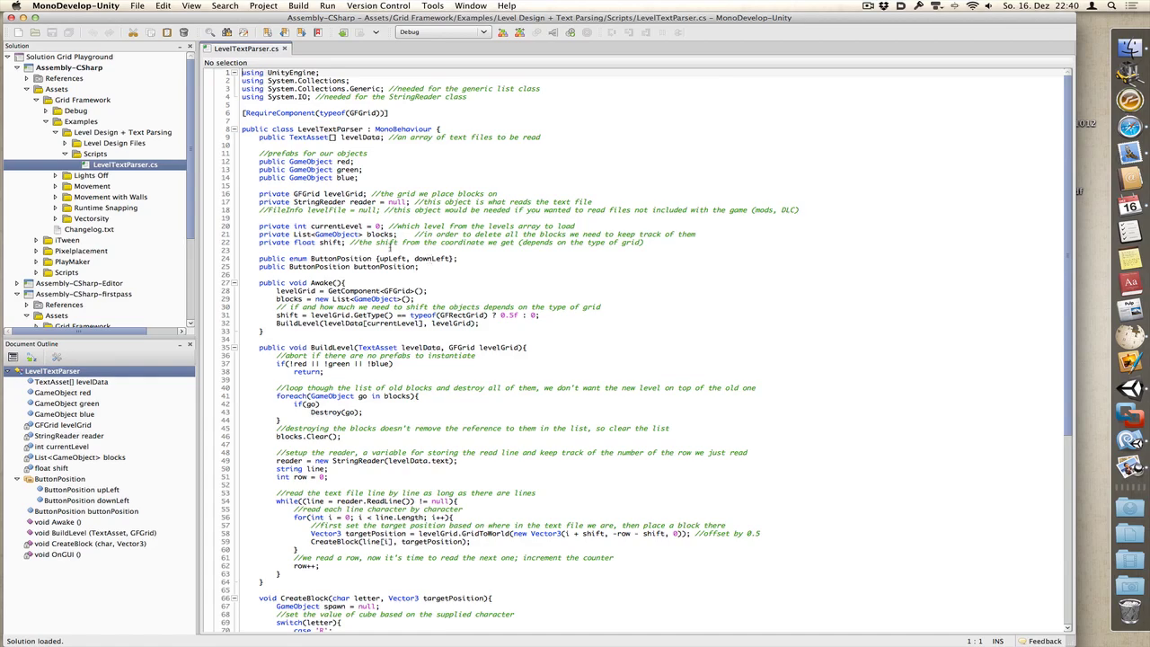
Scroll through LevelTextParser.cs to read its level-loading and block-building code.
scroll(389, 248, "down", 9)
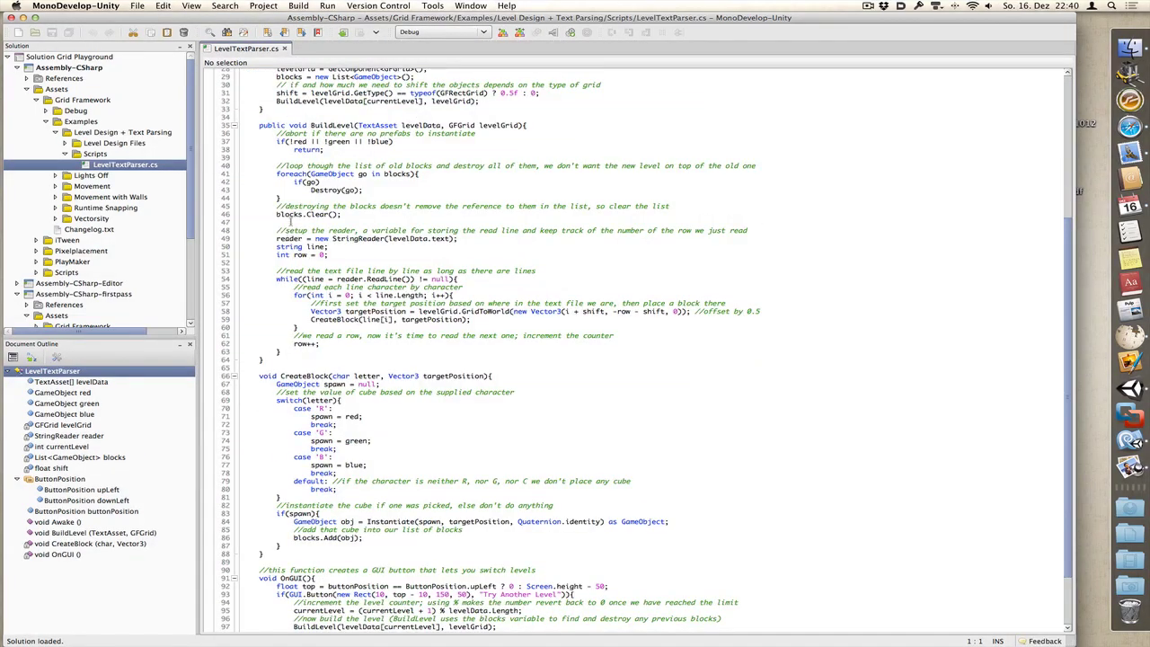
scroll(267, 298, "up", 5)
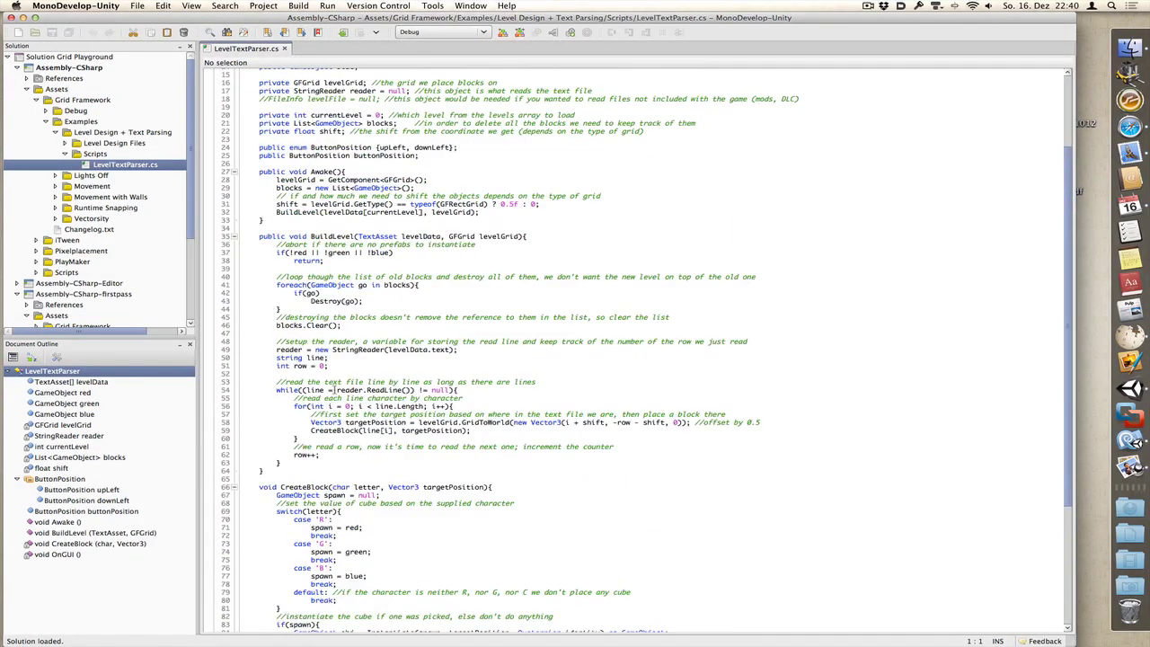
scroll(334, 386, "down", 8)
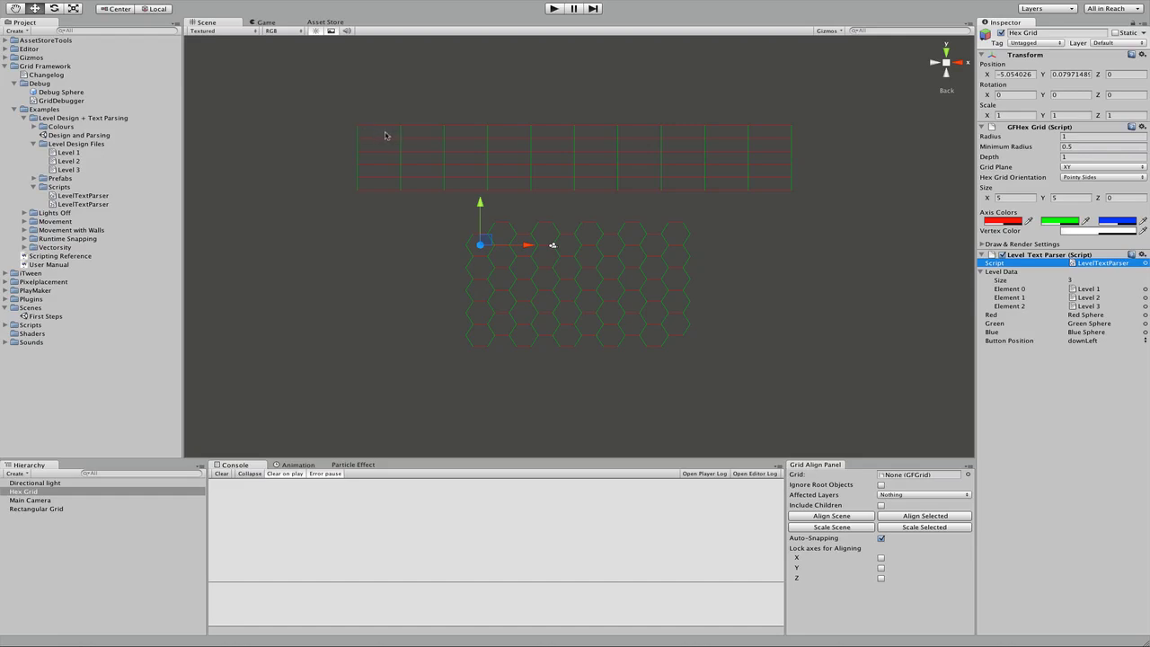
left_click(553, 8)
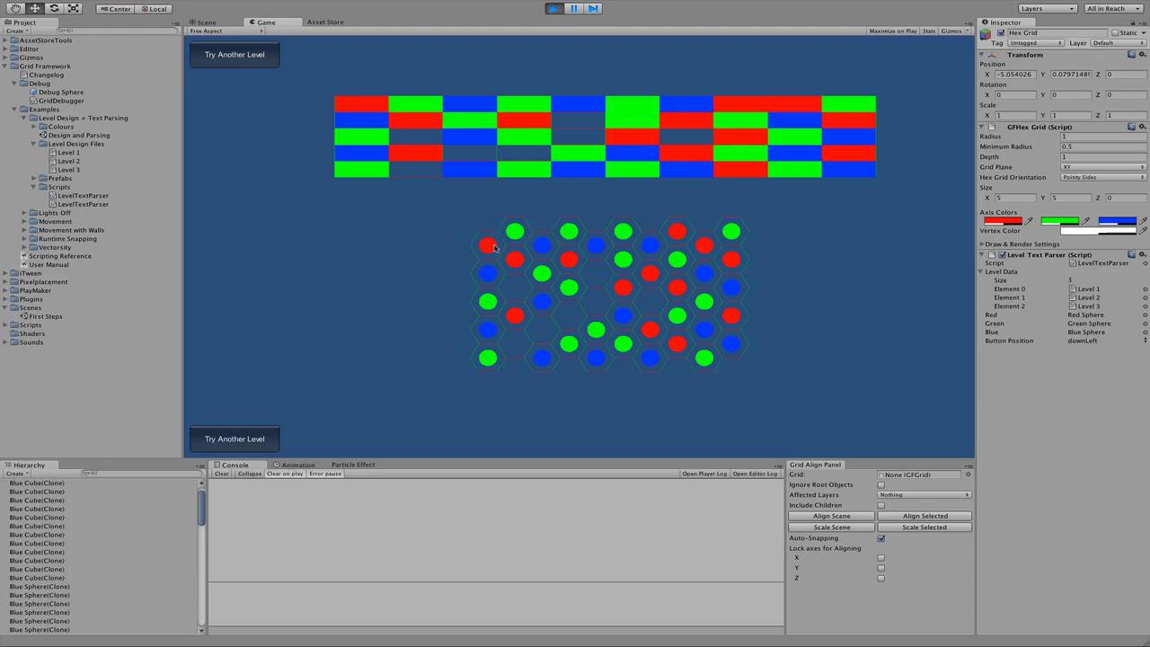
left_click(553, 9)
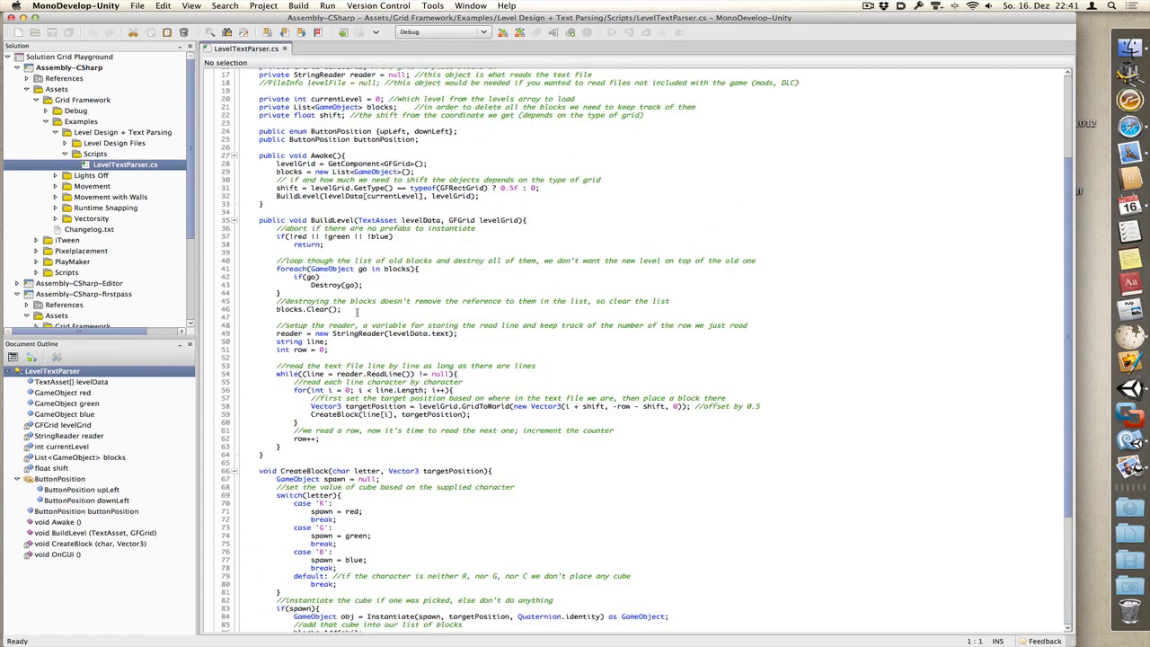
Highlight line 31's 'levelGrid.GetType()' check and its 0 shift, then return to Unity.
scroll(307, 341, "up", 3)
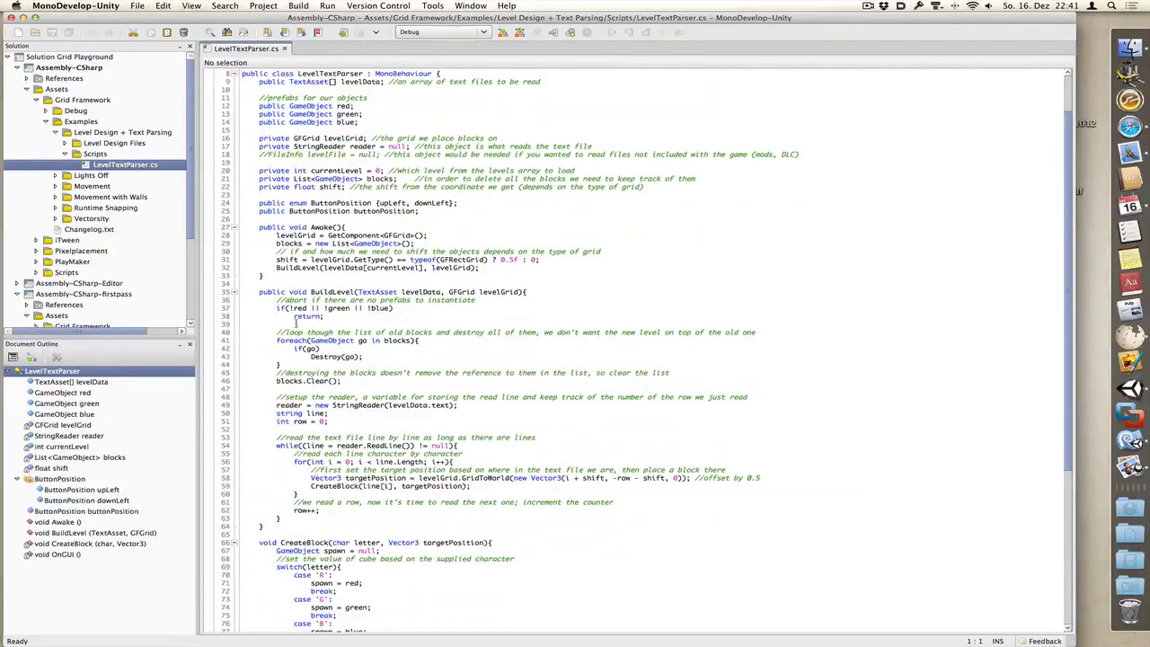
left_click(292, 259)
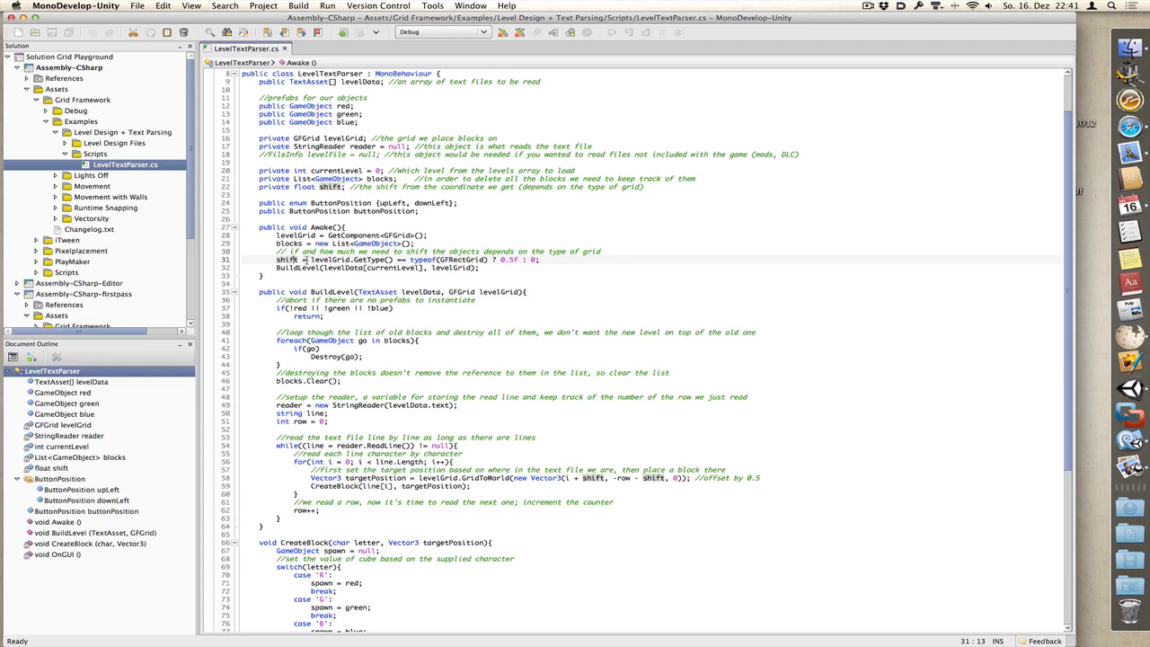
left_click_drag(310, 259, 468, 259)
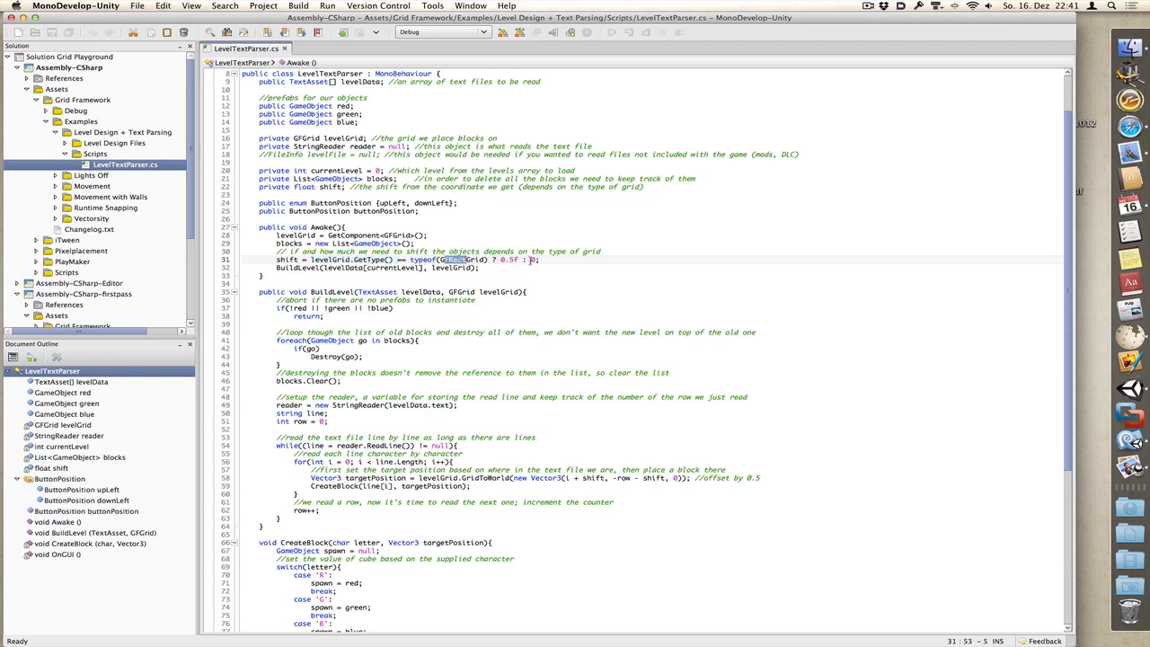
double_click(532, 259)
key("super+Tab")
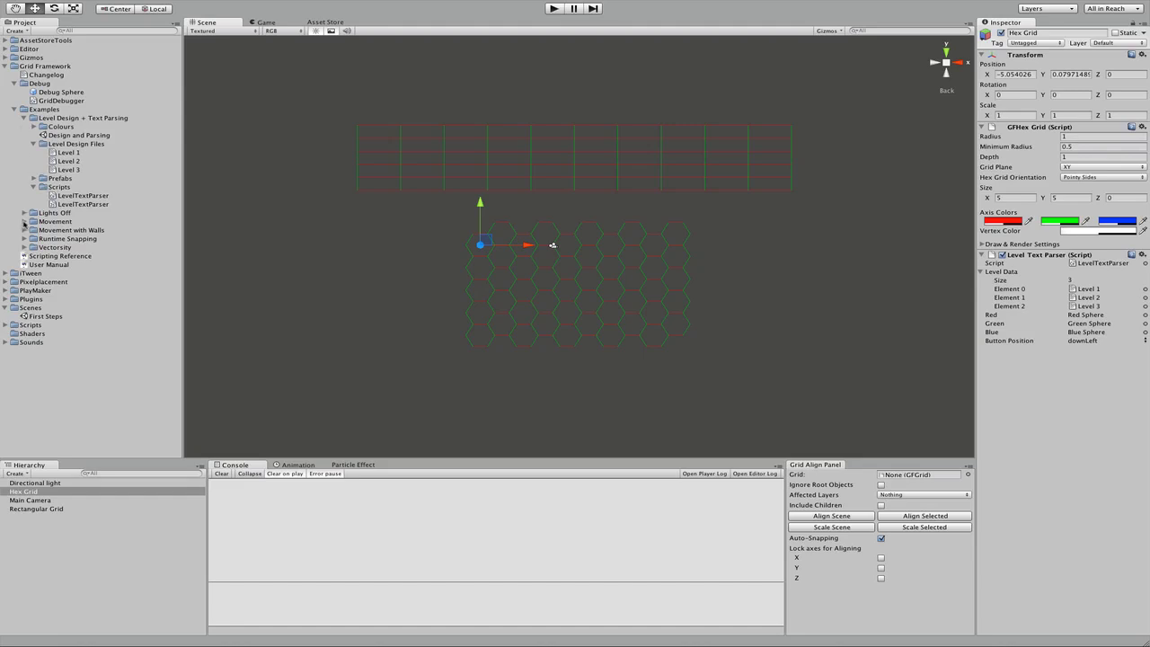
left_click(25, 214)
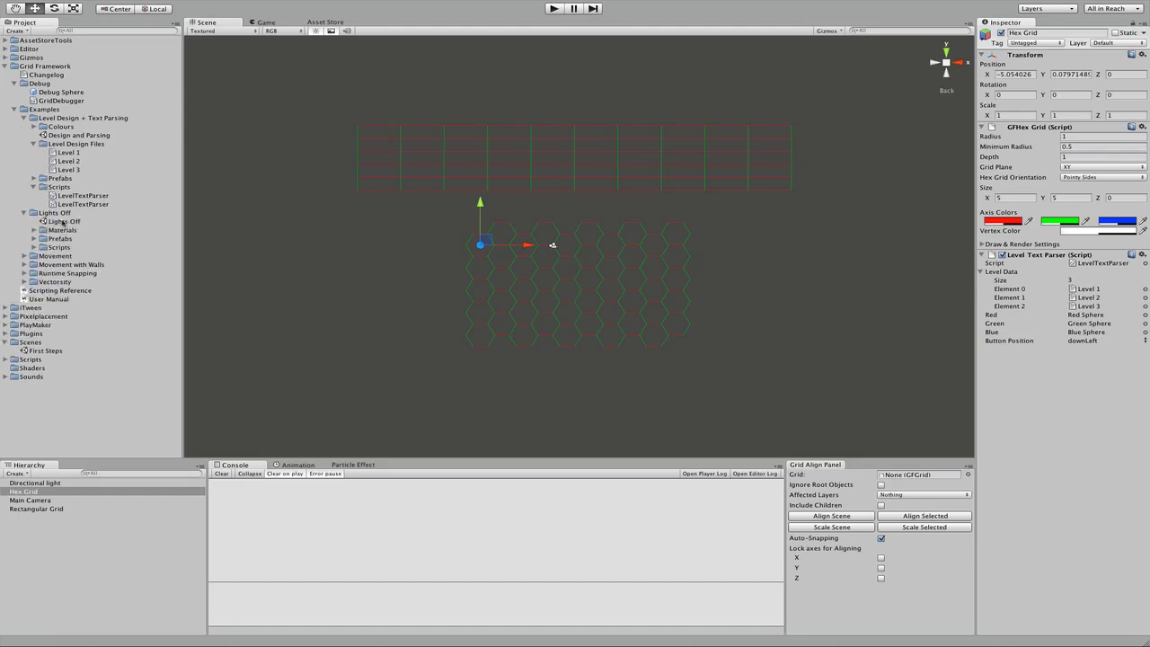
double_click(65, 221)
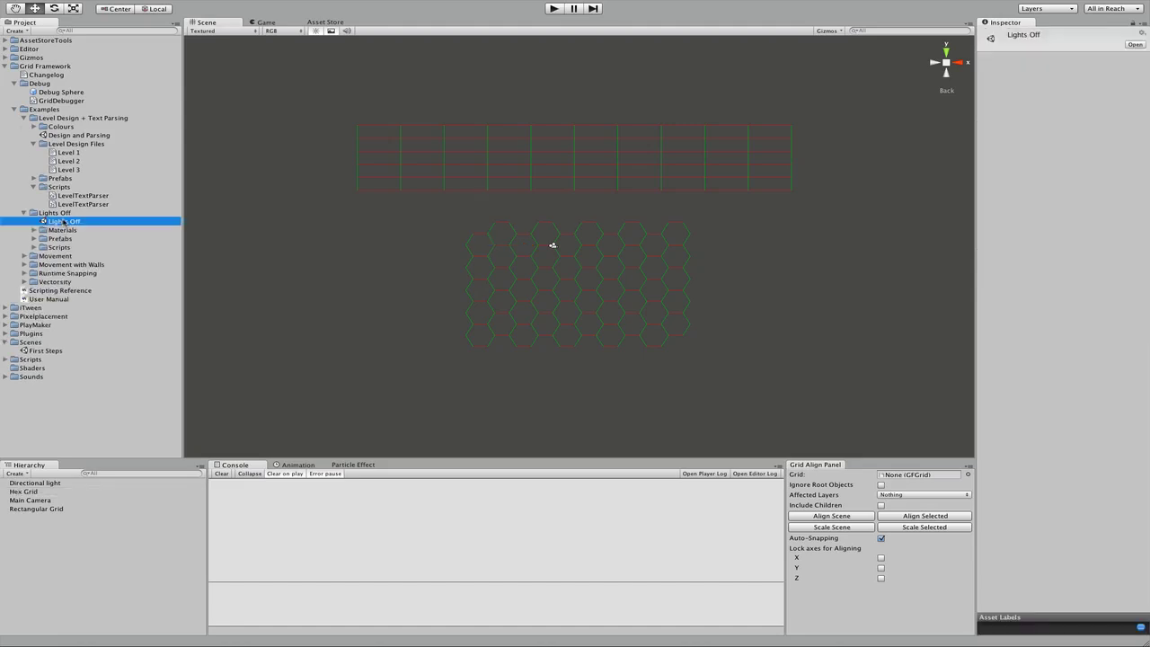
left_click(557, 9)
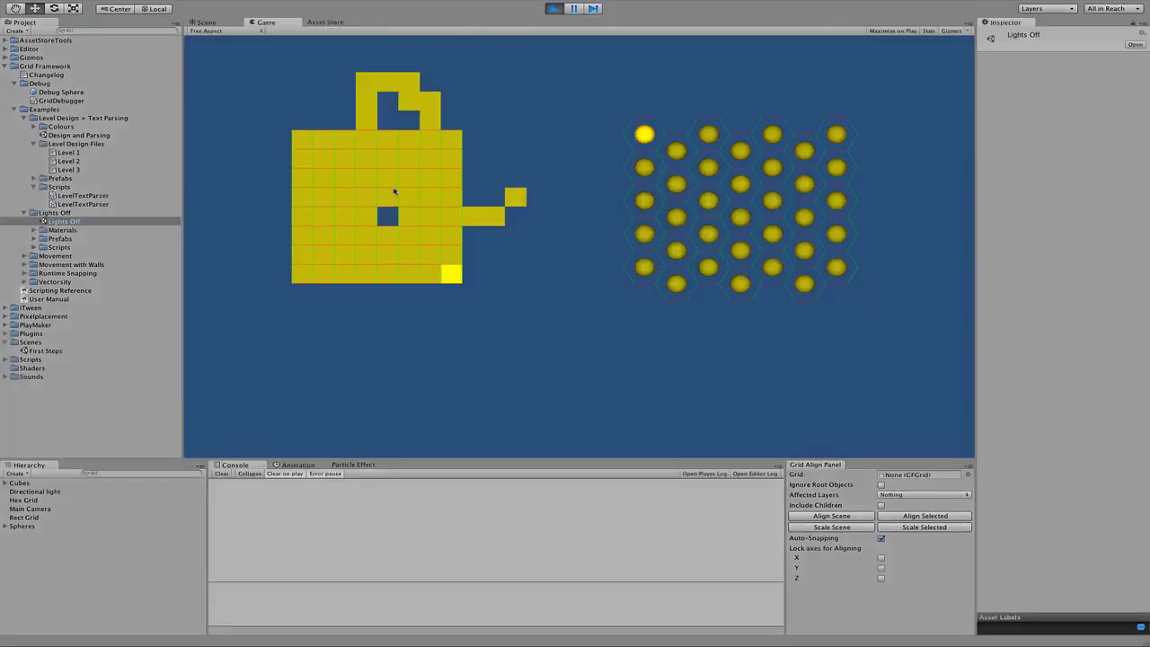
left_click(371, 165)
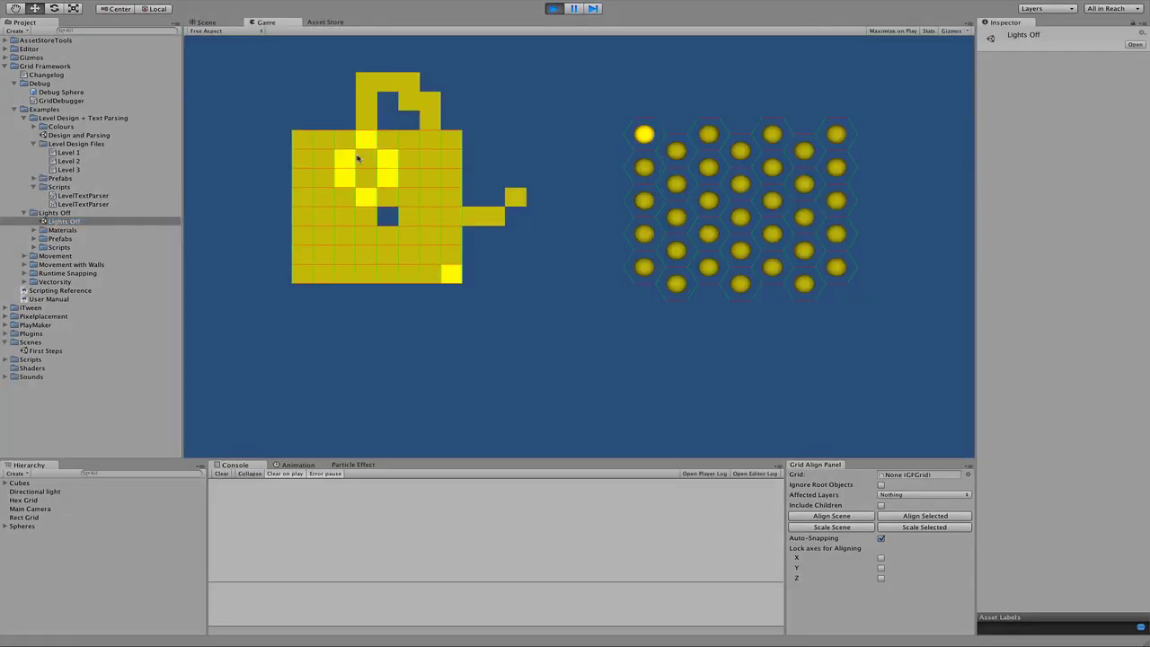
left_click(345, 162)
left_click(345, 159)
left_click(395, 158)
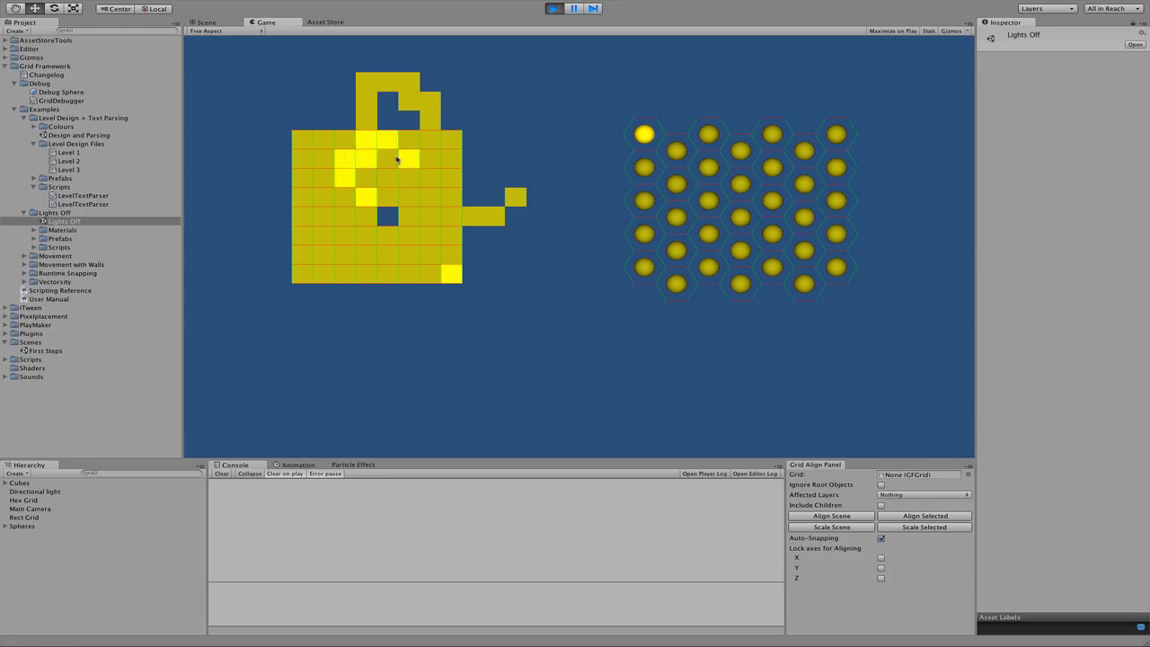
left_click(436, 217)
left_click(438, 179)
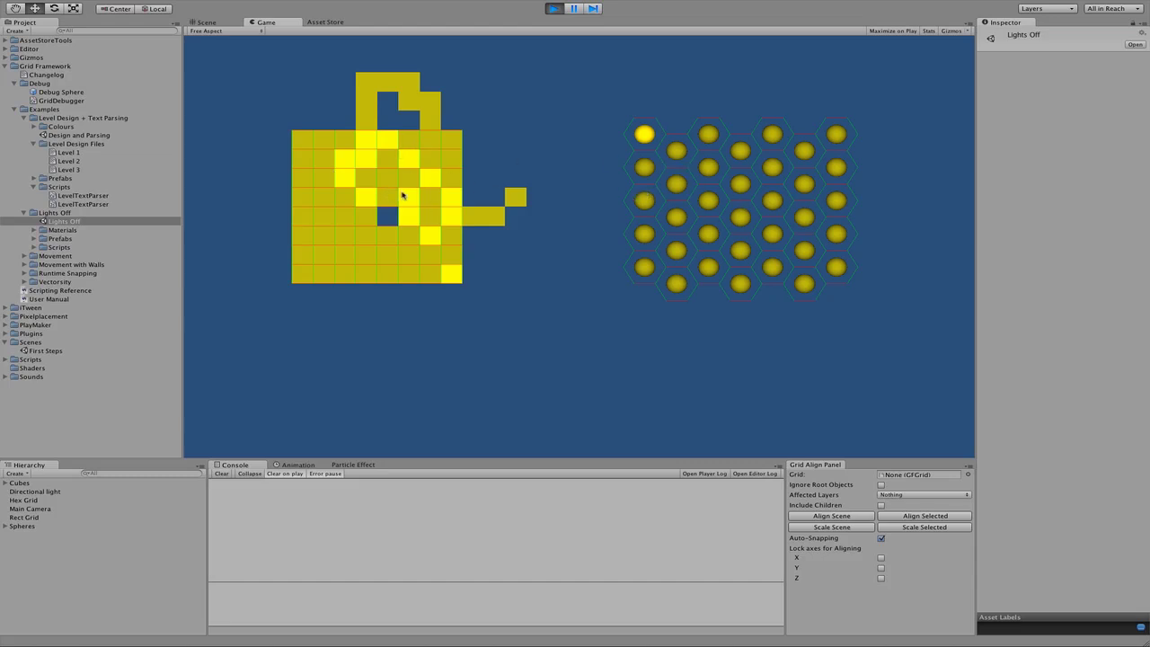
left_click(326, 257)
left_click(328, 258)
left_click(328, 257)
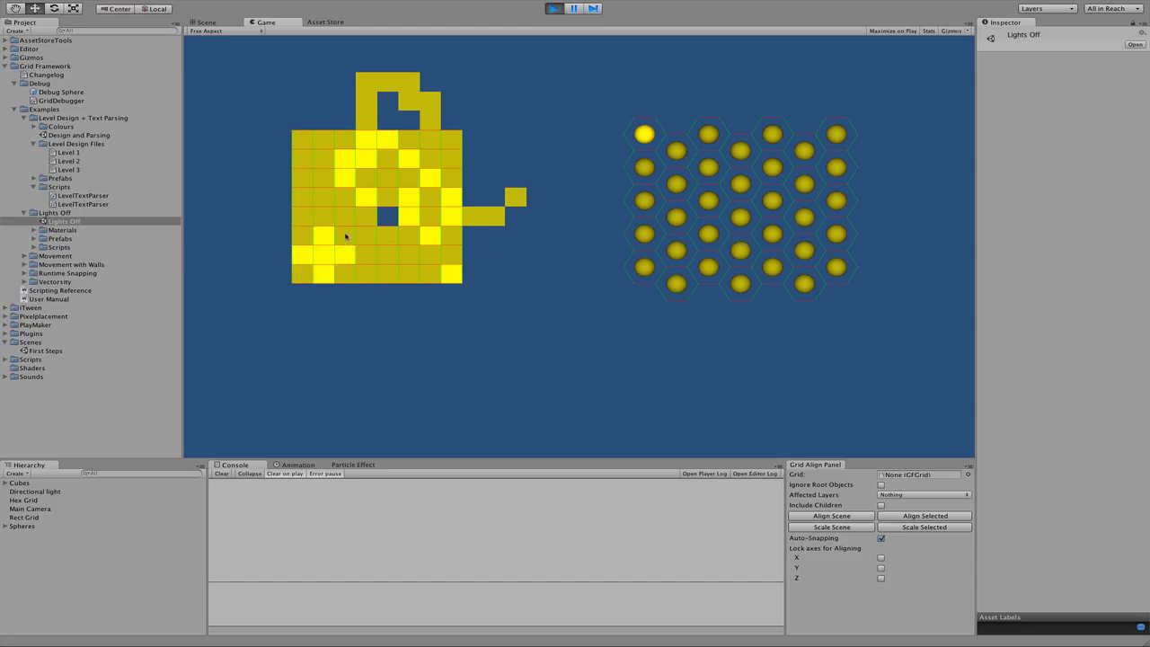
left_click(710, 236)
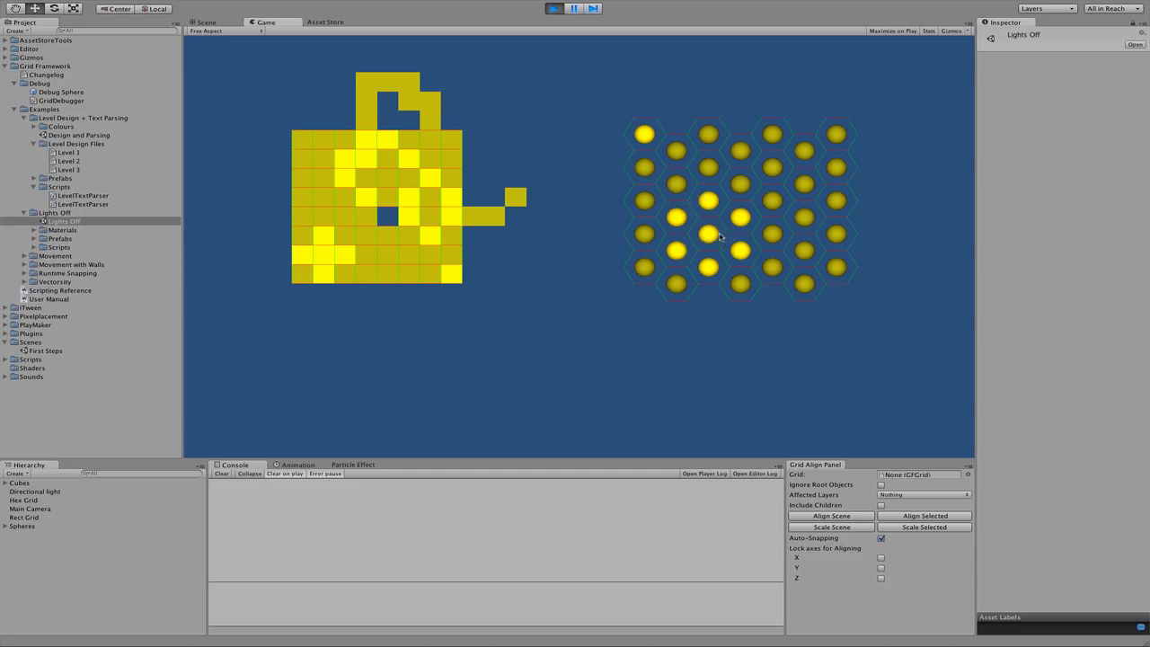
left_click(718, 234)
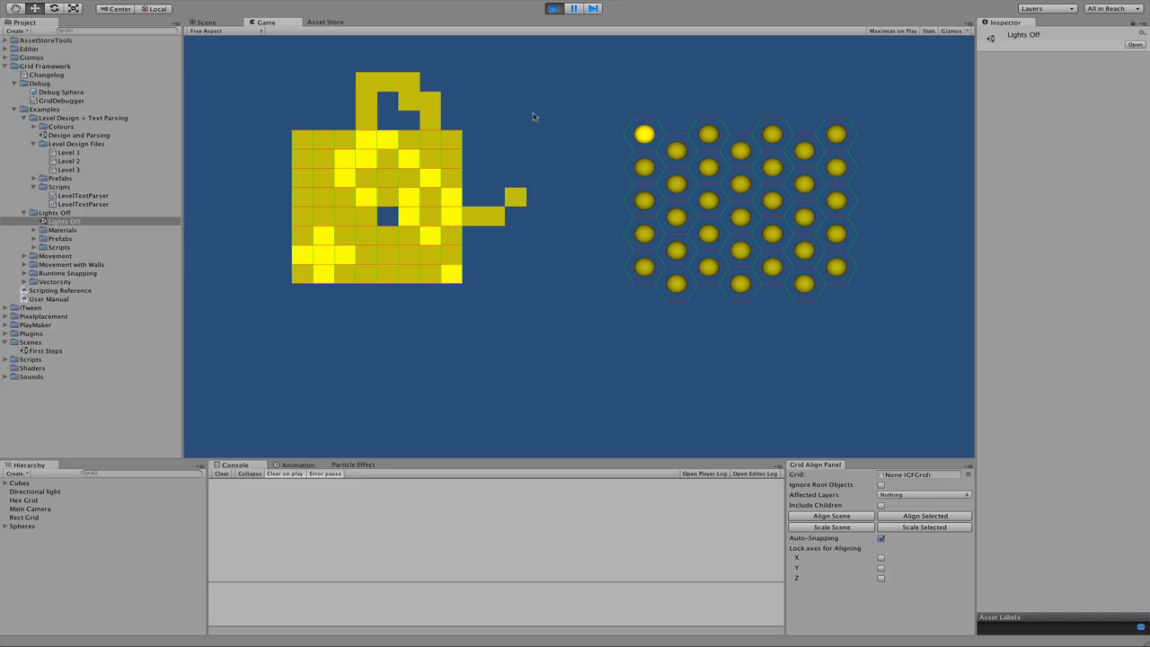
left_click(650, 137)
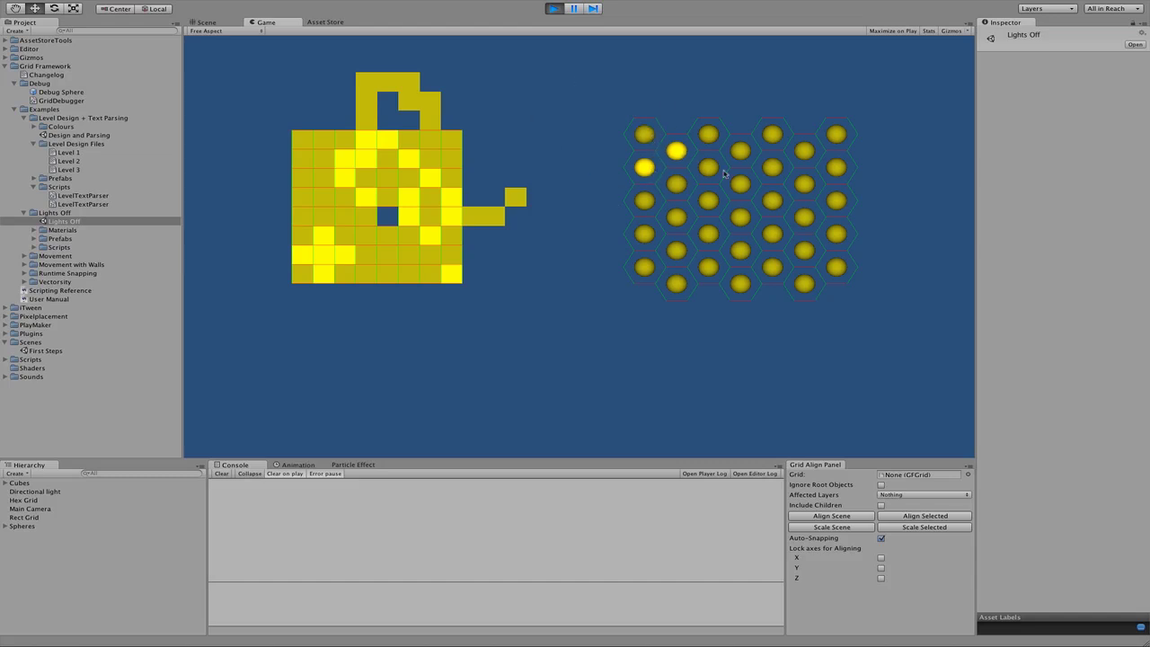
left_click(773, 203)
left_click(740, 185)
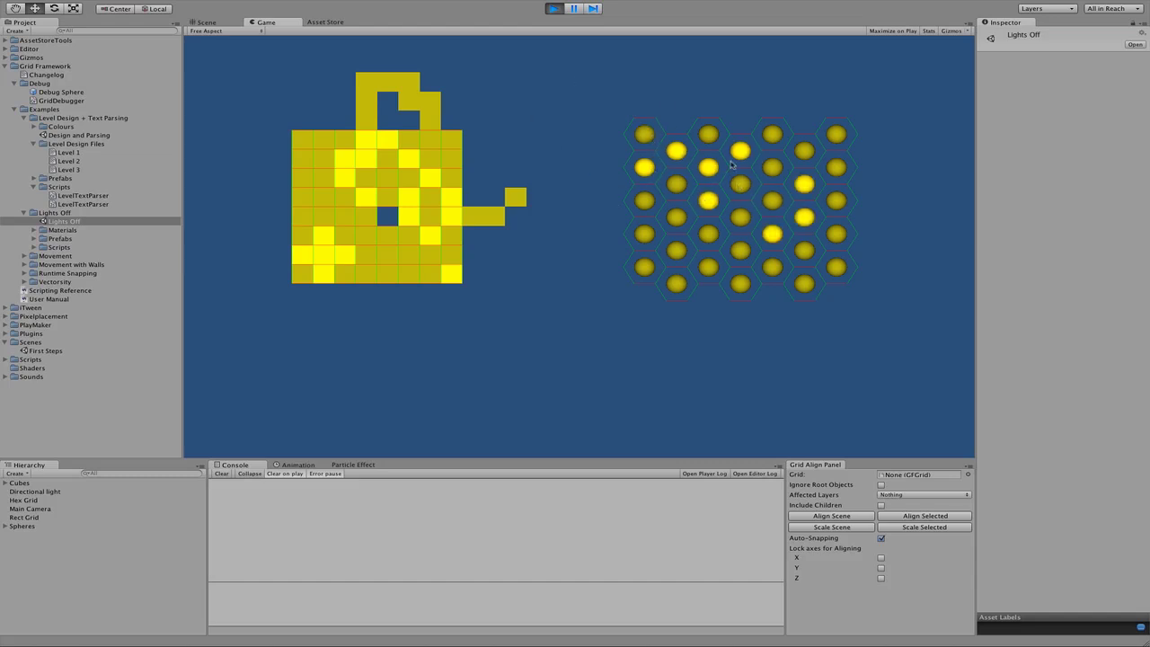
left_click(555, 9)
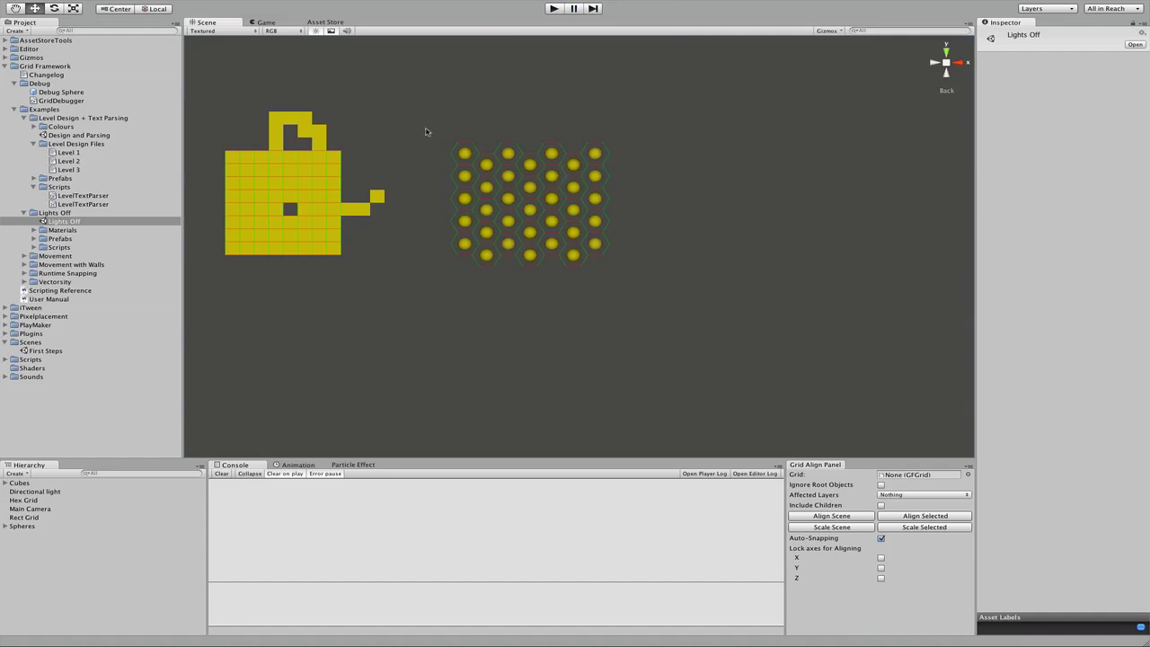
Inspect Hex Grid, a hex-grid sphere, and a square-grid cube in turn.
left_click(458, 146)
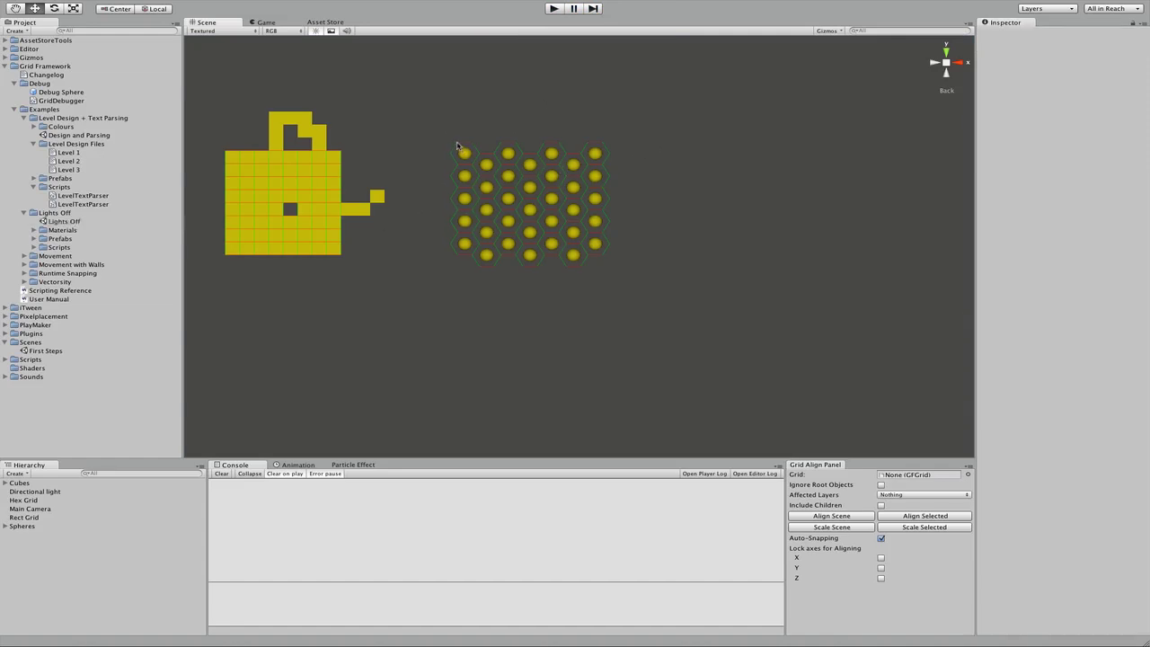
left_click(436, 141)
left_click(440, 145)
left_click(473, 145)
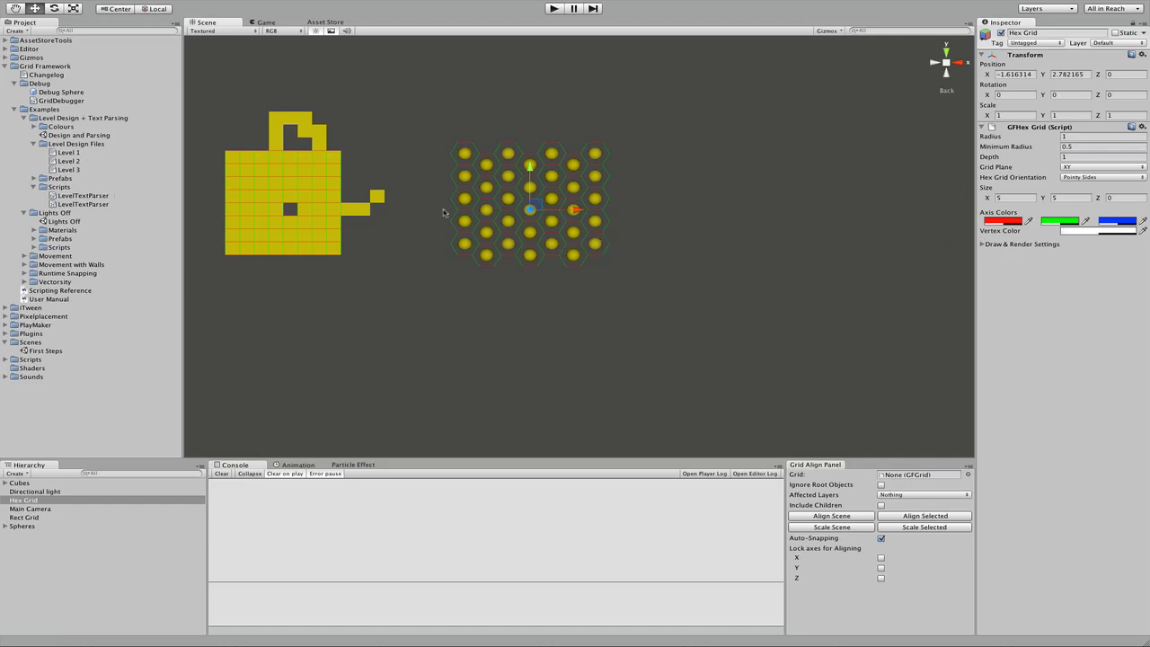
left_click(465, 178)
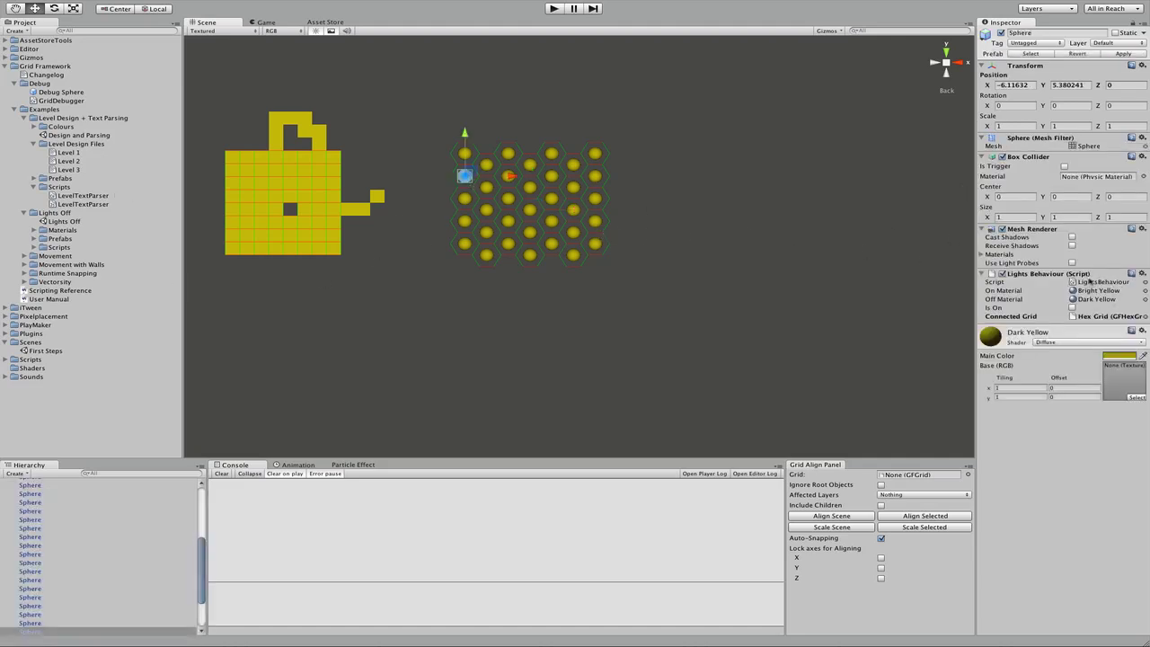
left_click(303, 194)
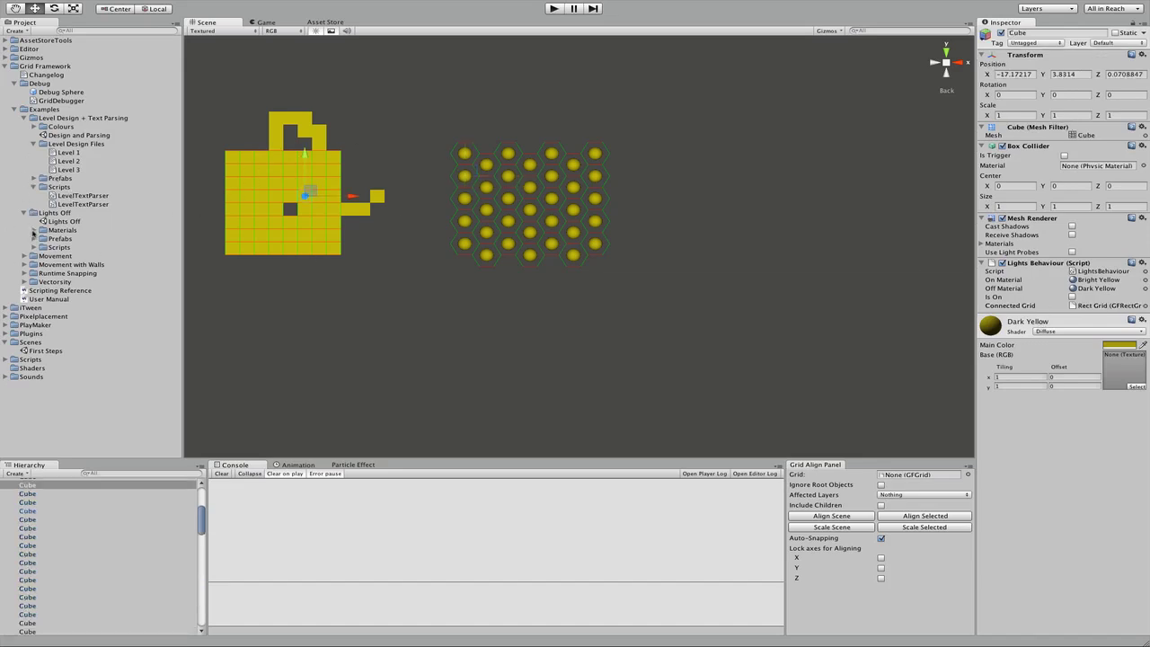
Find GFGridLightsExampleExtensions under Lights Off > Scripts > Extension Methods and view it in MonoDevelop.
left_click(25, 118)
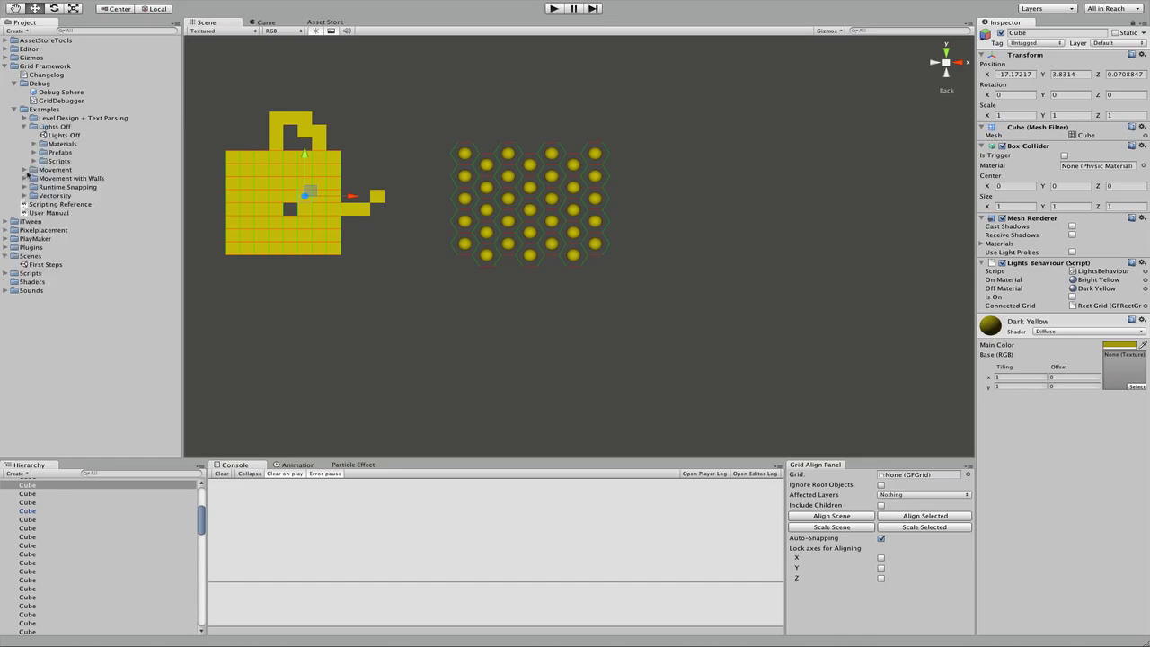
left_click(33, 161)
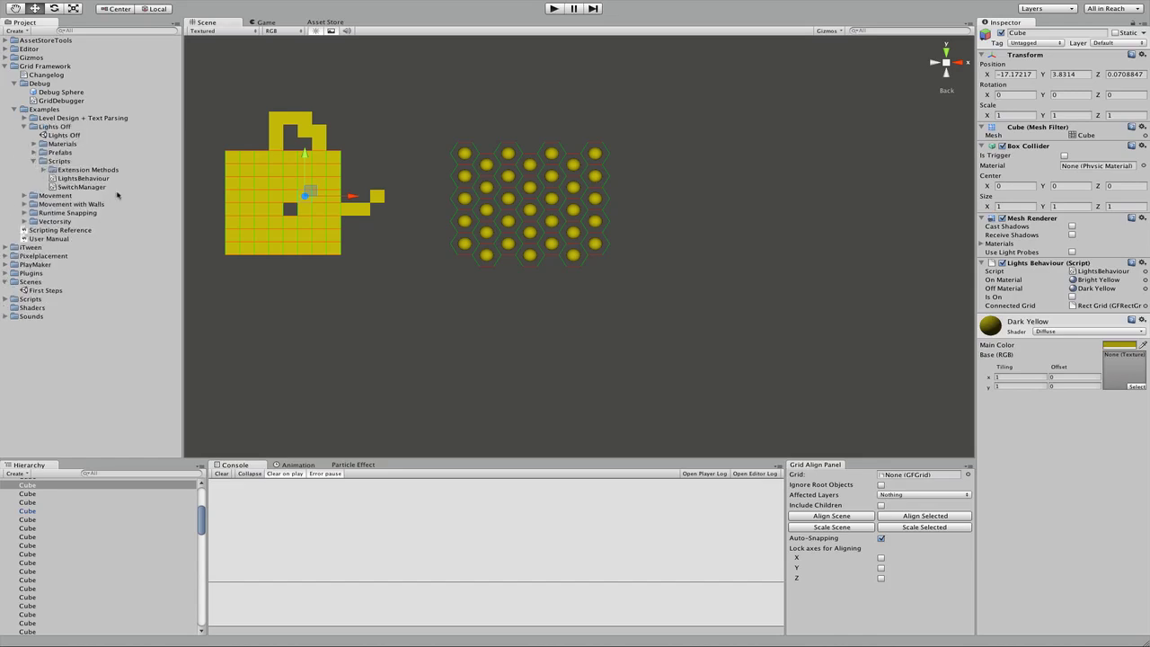
left_click(90, 179)
scroll(1114, 143, "down", 3)
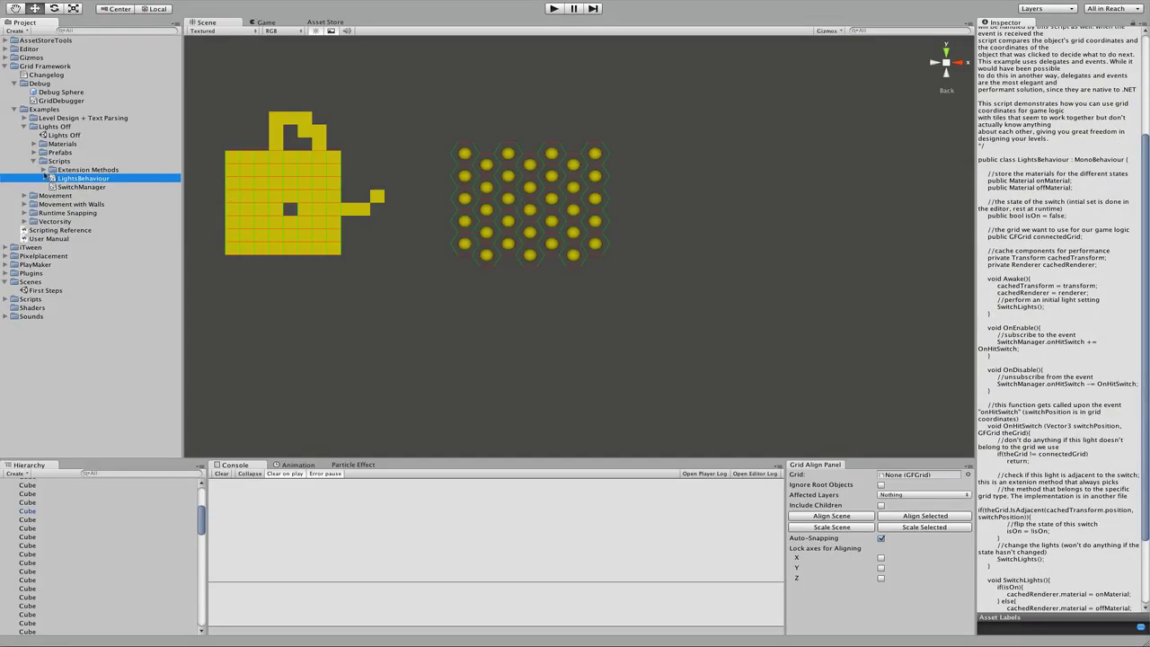
left_click(43, 170)
left_click(75, 178)
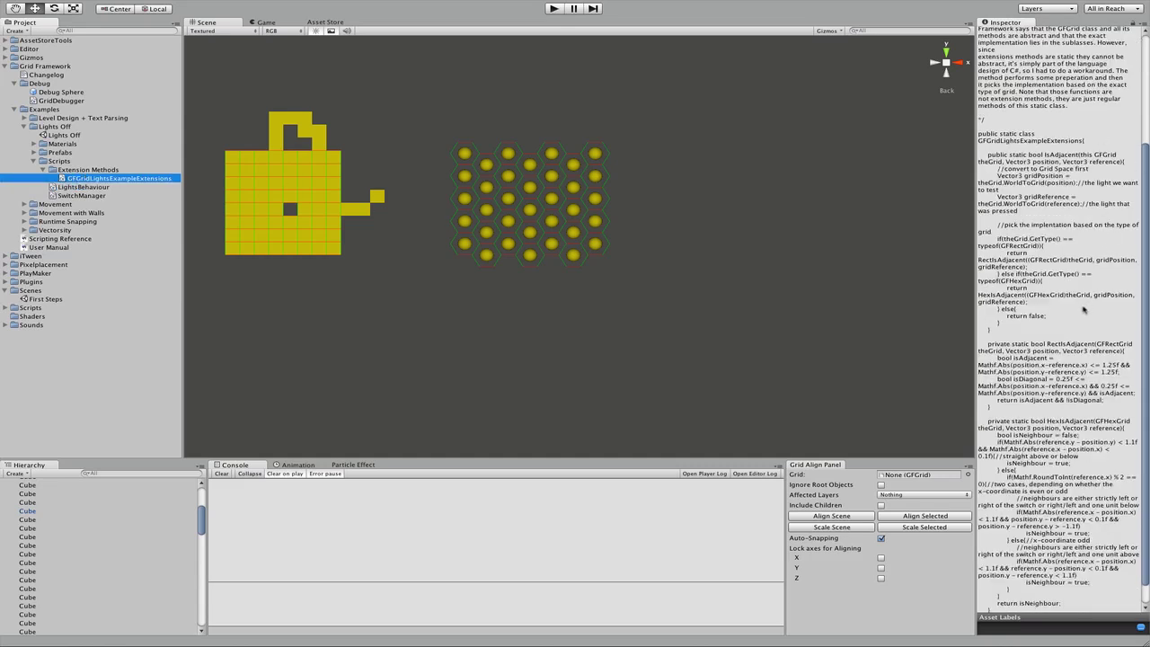
key("ctrl+Left")
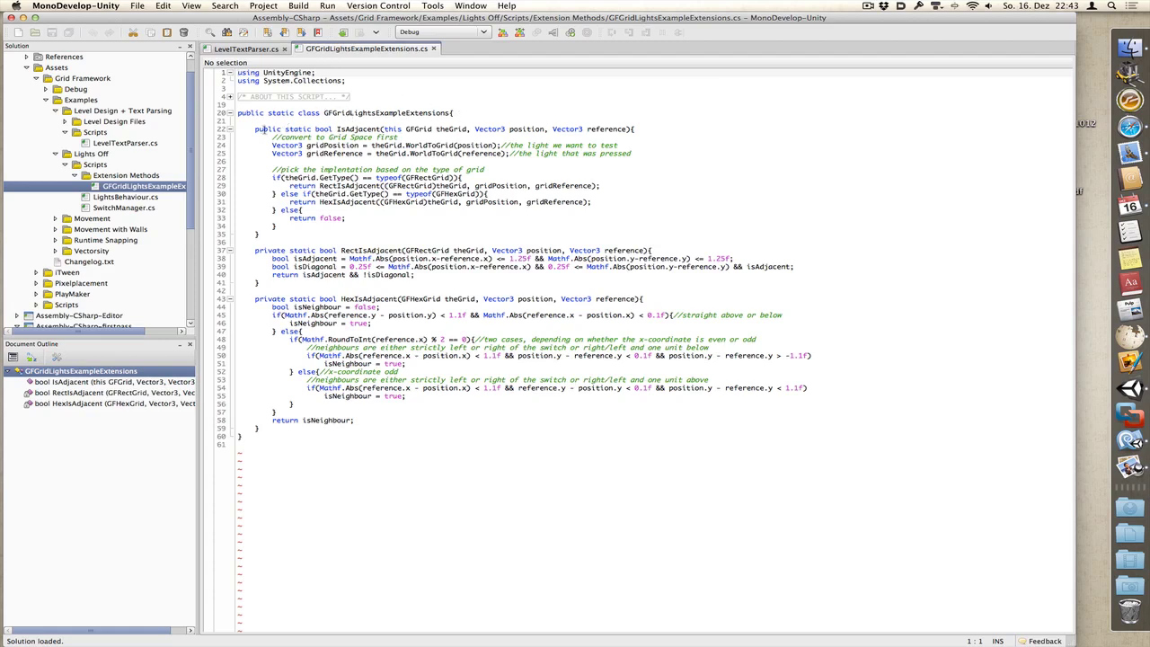
Highlight the IsAdjacent code, open LightsBehaviour.cs, and select theGrid in its IsAdjacent call.
left_click_drag(254, 129, 331, 387)
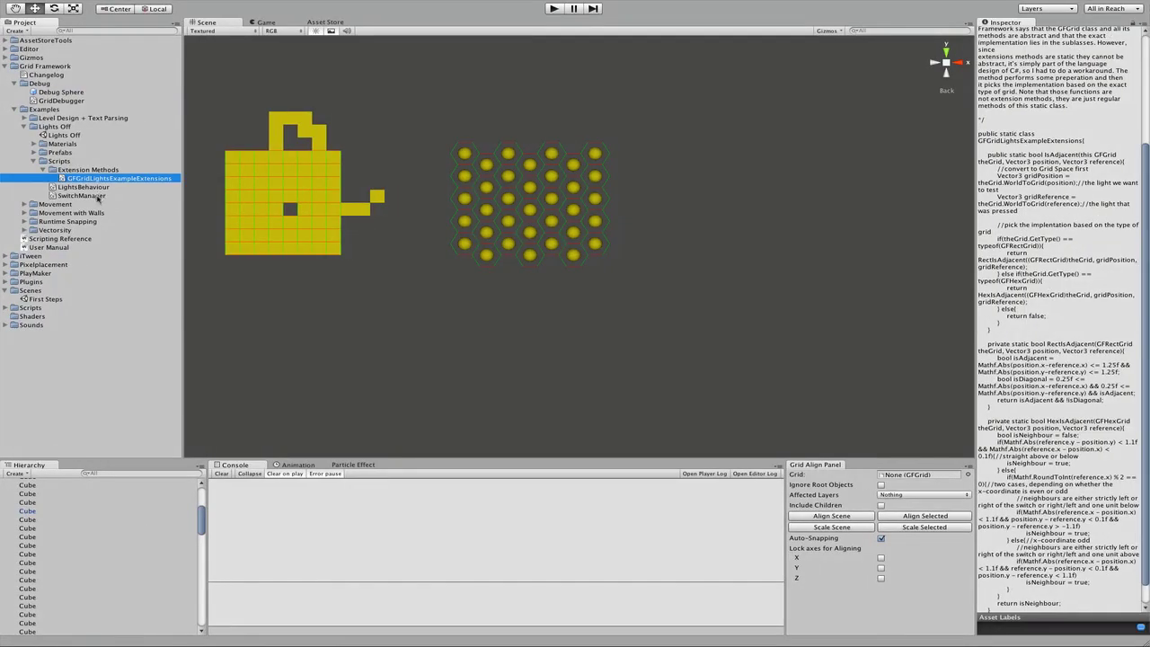
double_click(90, 187)
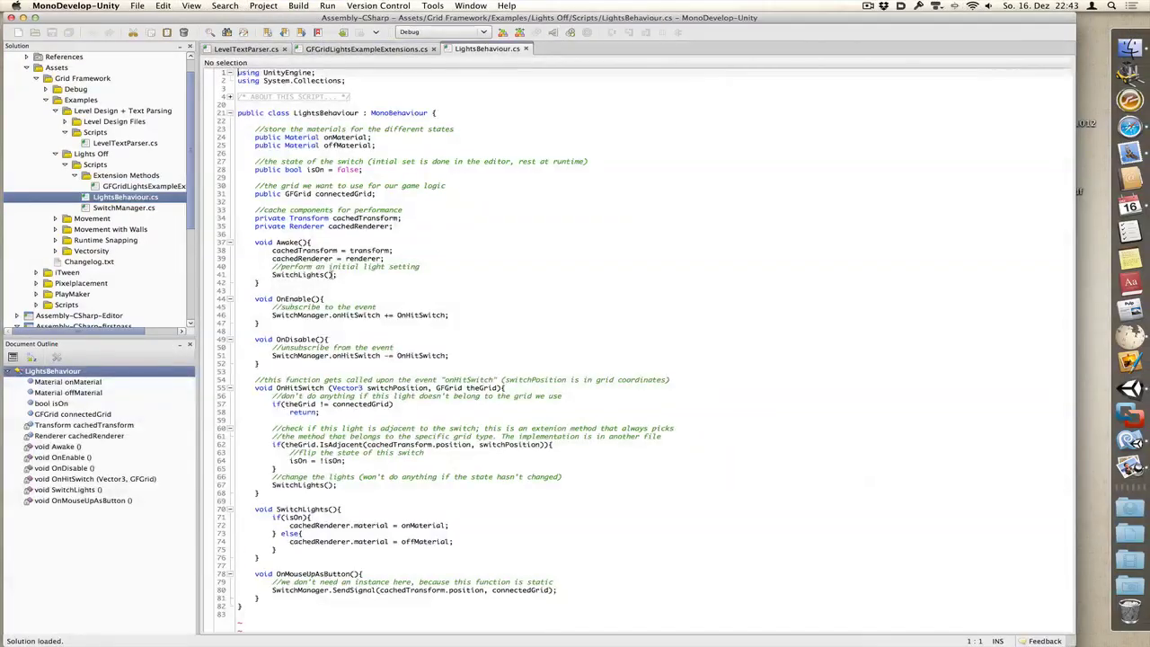
left_click_drag(284, 445, 306, 444)
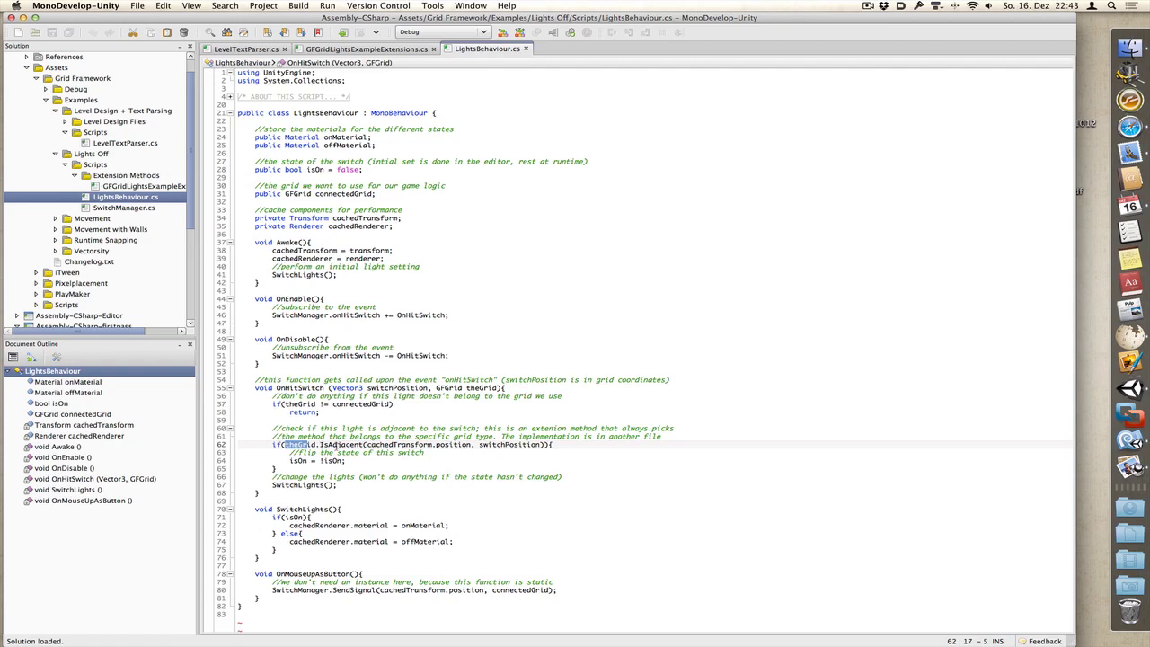
Highlight the GFRectGrid check and HexIsAdjacent header, close the extensions tab, and return to Unity.
left_click(336, 50)
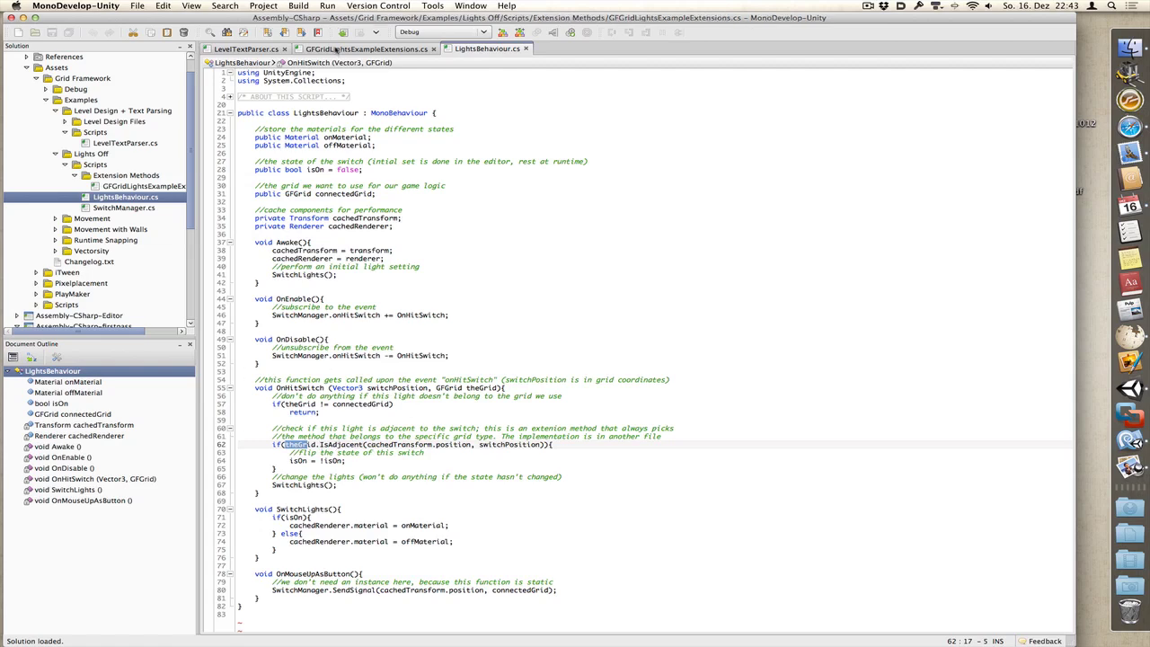
left_click(358, 208)
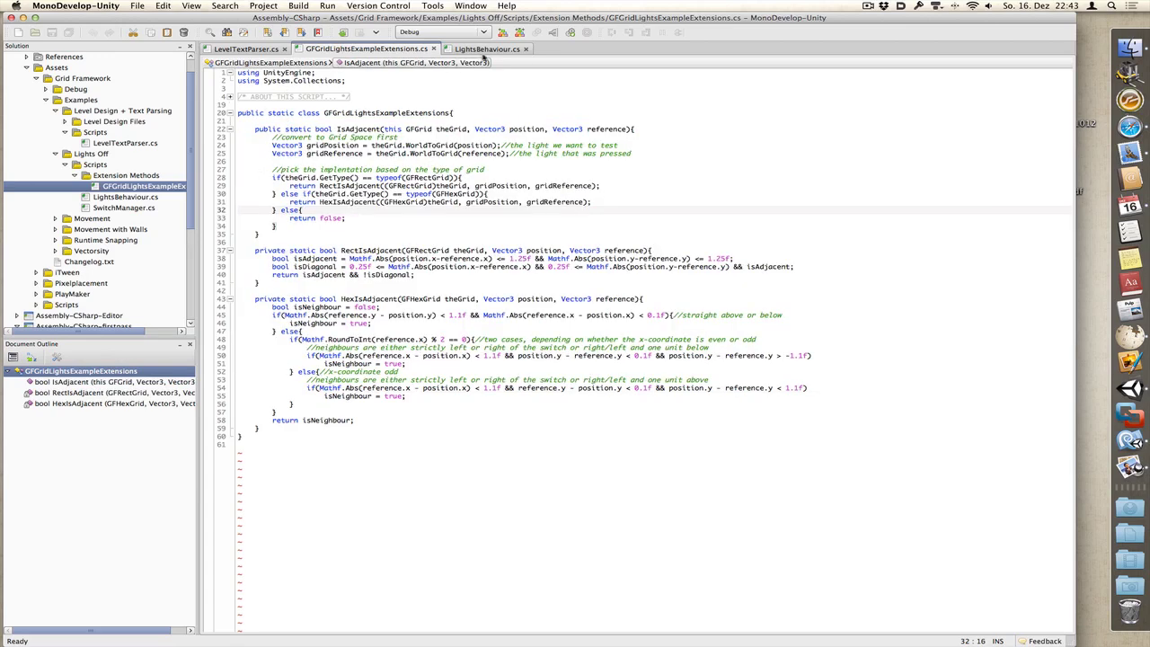
left_click(478, 51)
left_click(414, 51)
left_click_drag(382, 178, 427, 178)
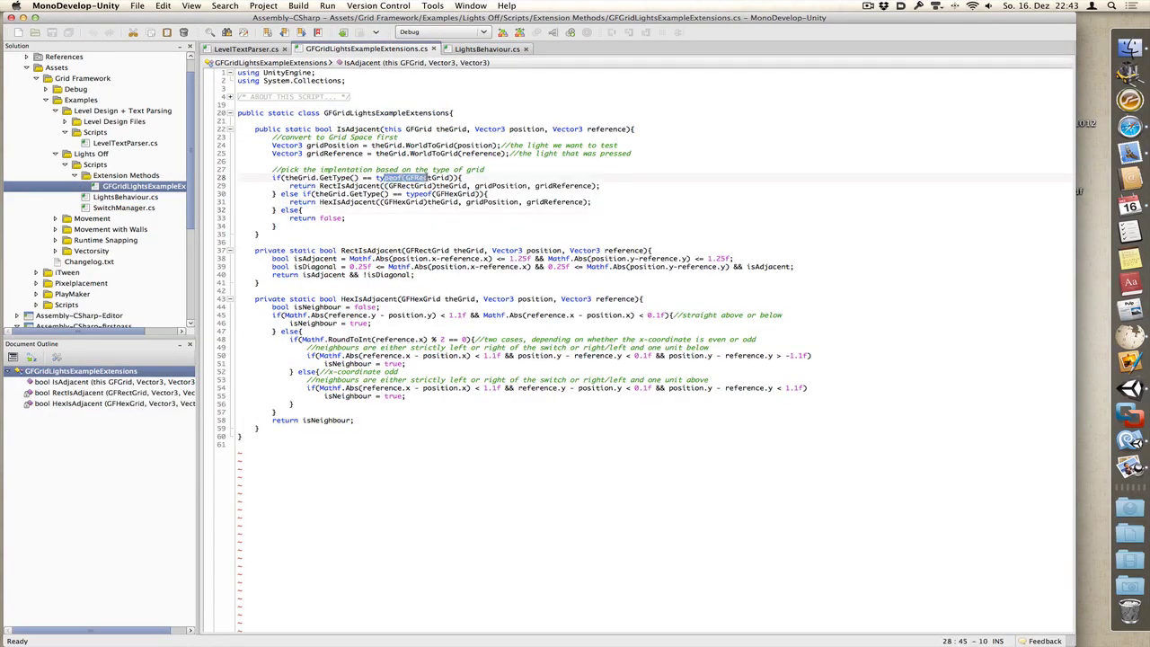
left_click(358, 250)
left_click_drag(341, 290, 396, 298)
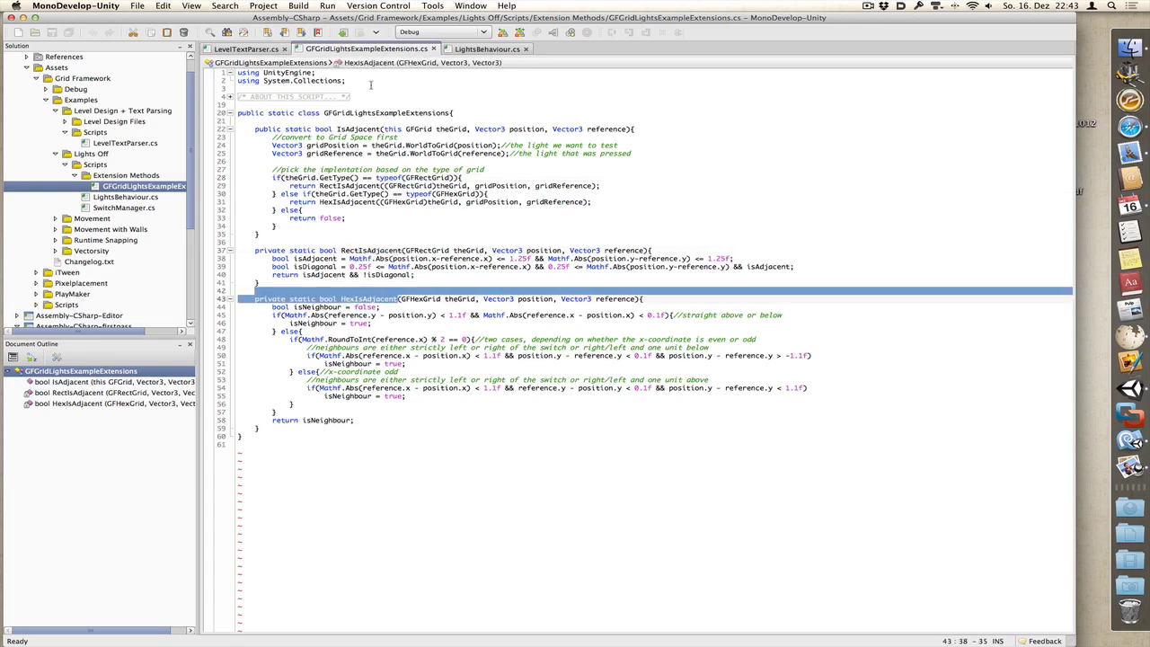
left_click(433, 48)
key("super+Tab")
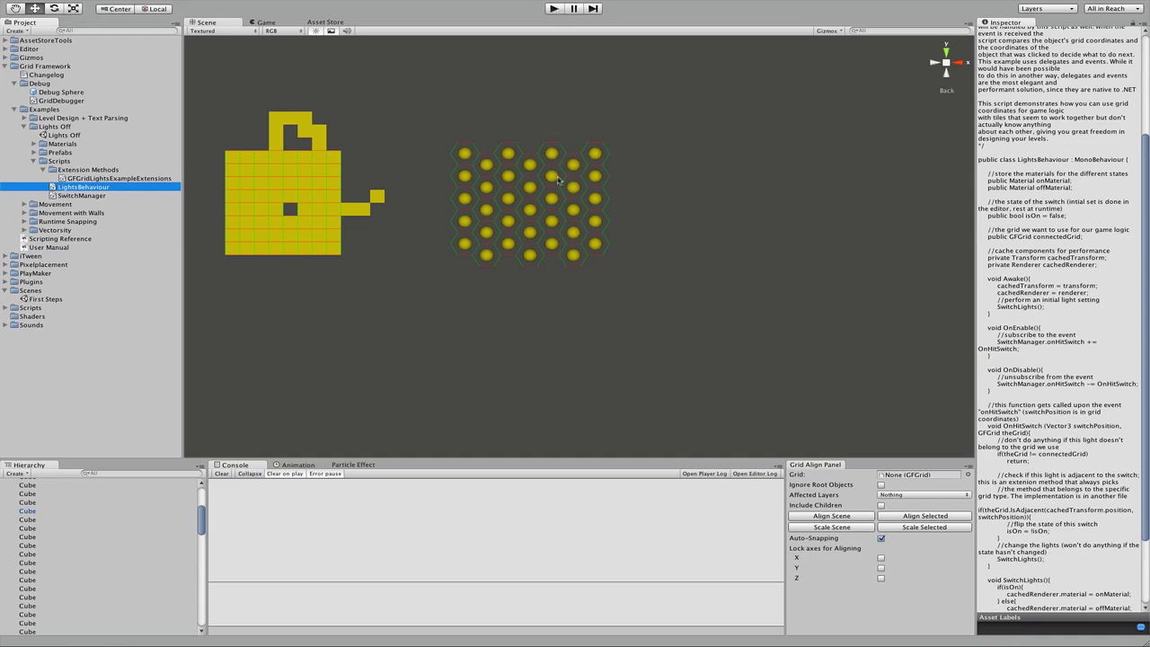
left_click(554, 8)
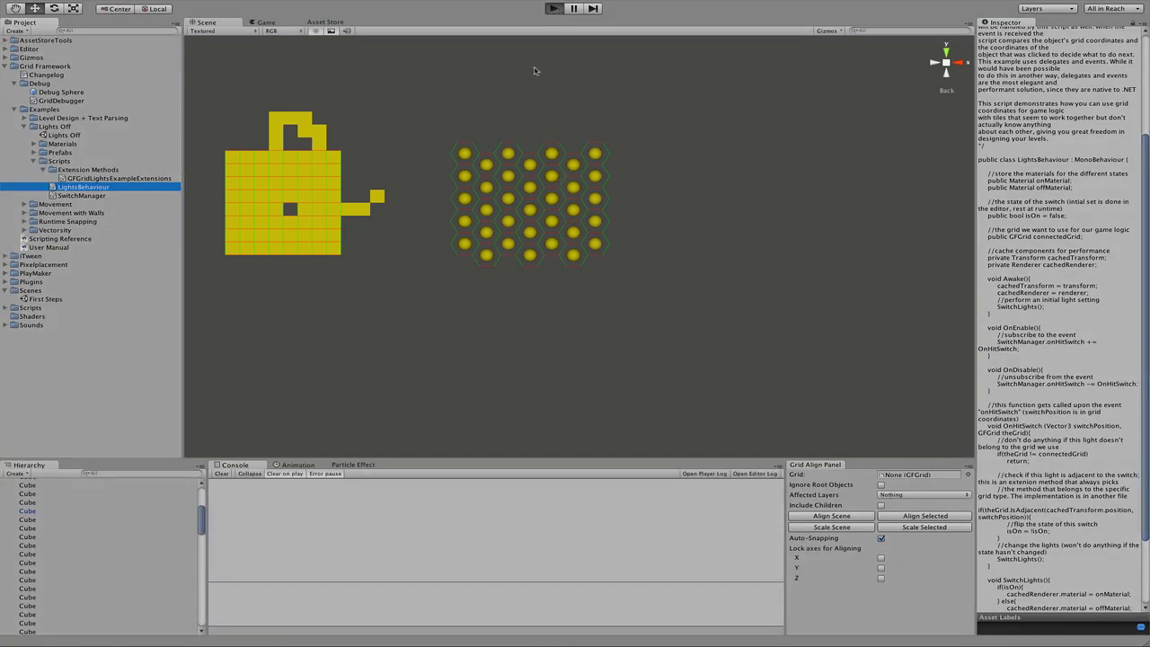
left_click(683, 182)
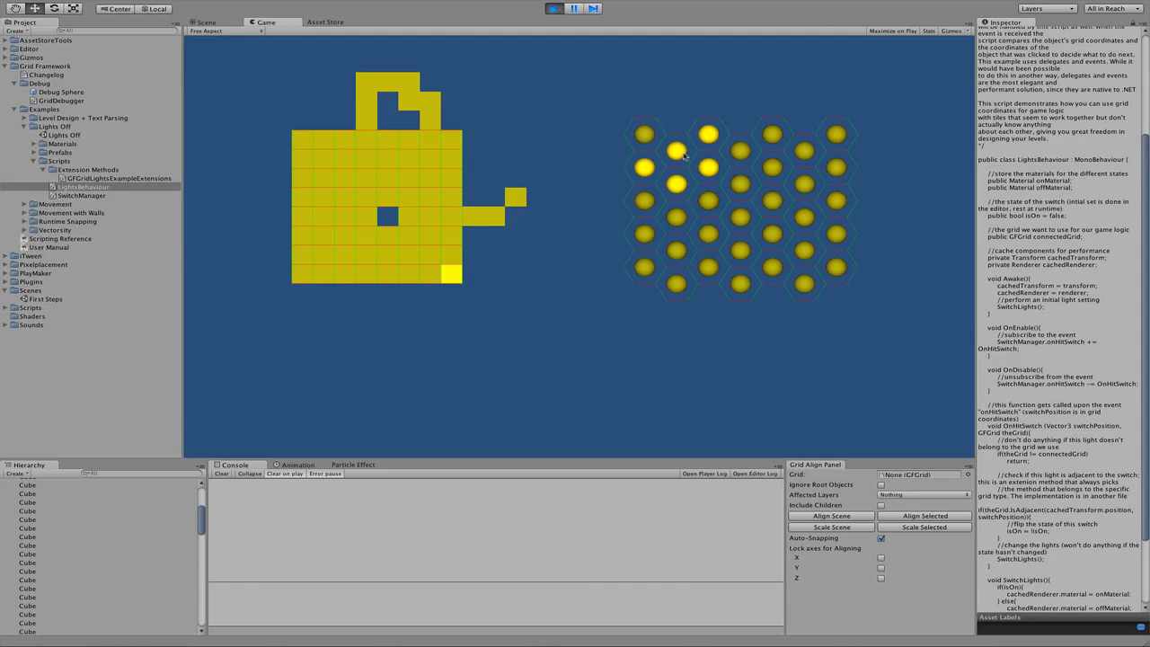
left_click(557, 9)
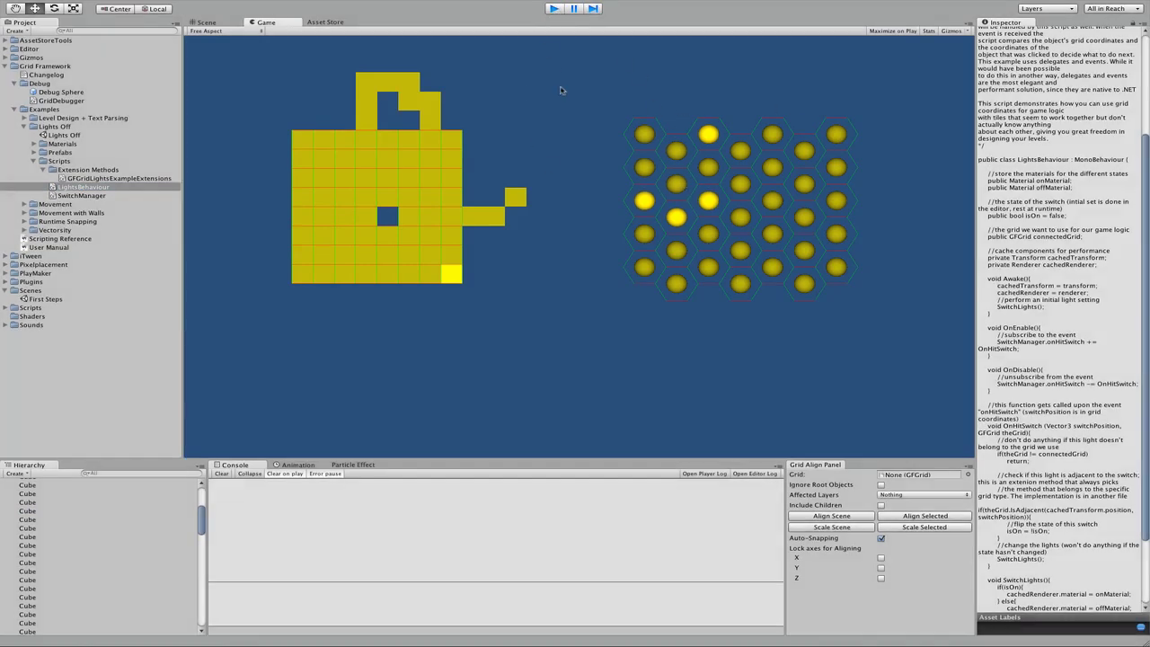